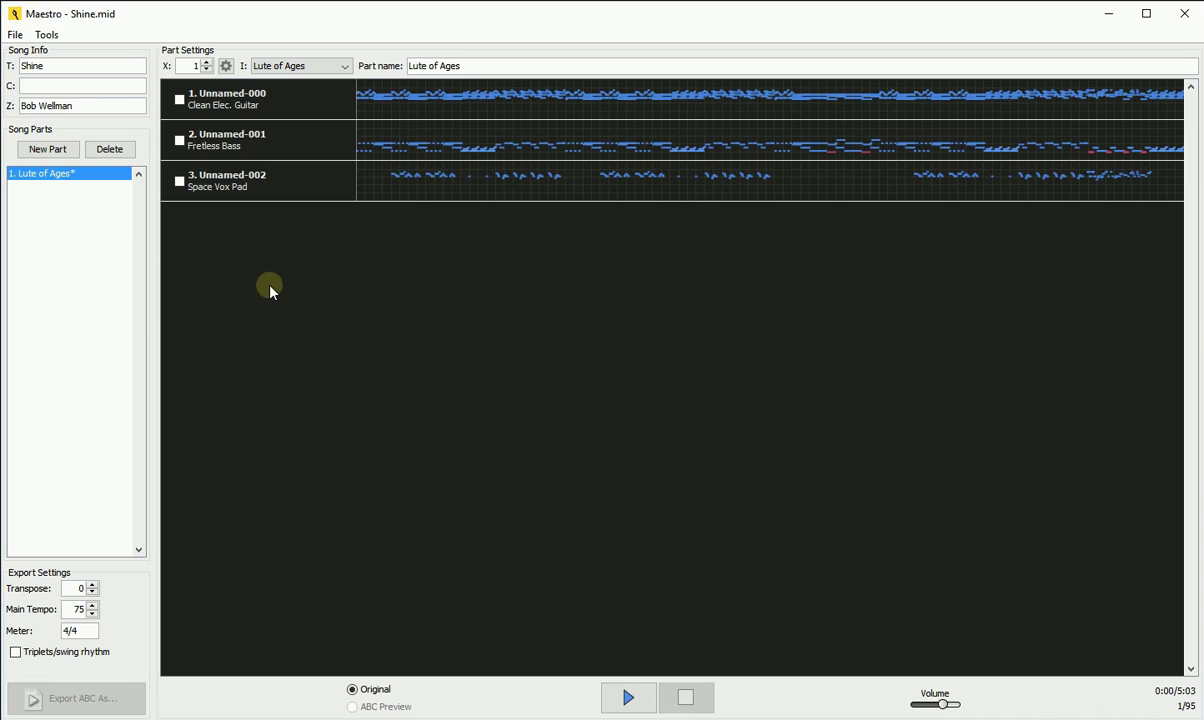
- Preview the first 20 seconds of Shine.mid in its original sound and pause playback
{"action": "left_click", "coordinate": [629, 700]}
{"action": "left_click", "coordinate": [627, 700]}
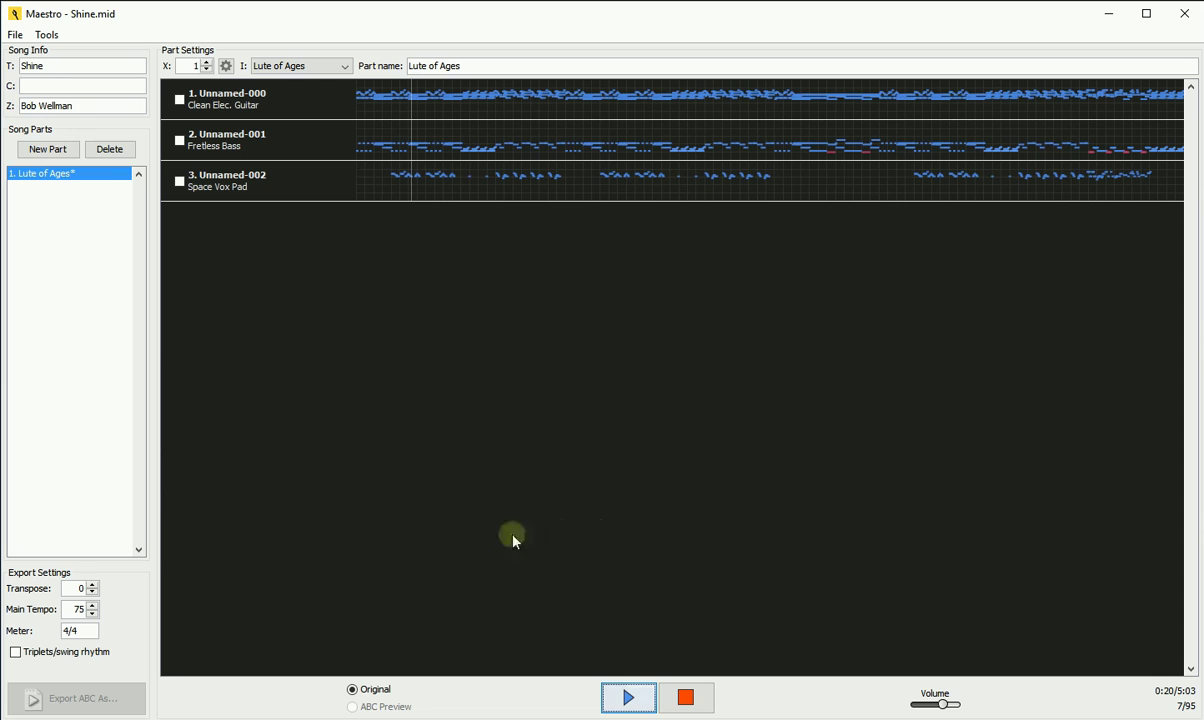
- Load Collective_Soul_-_Shine from the Downloads folder into Maestro and preview the opening of the song
{"action": "mouse_move", "coordinate": [167, 706]}
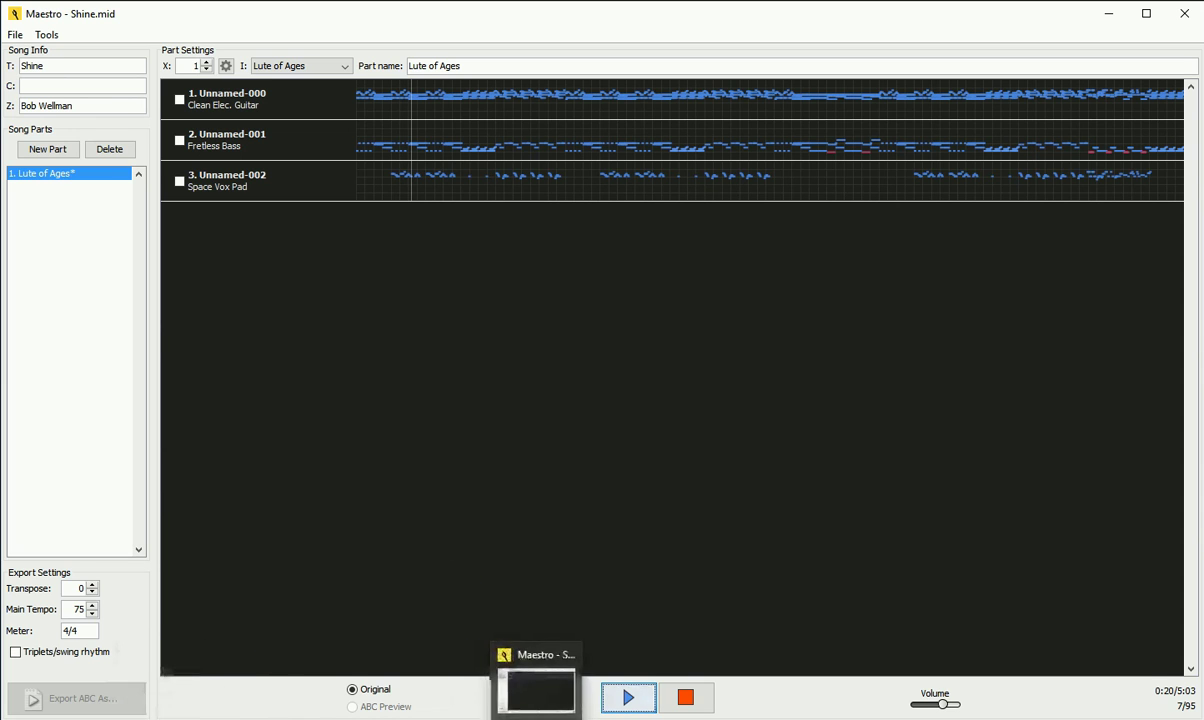
{"action": "mouse_move", "coordinate": [115, 699]}
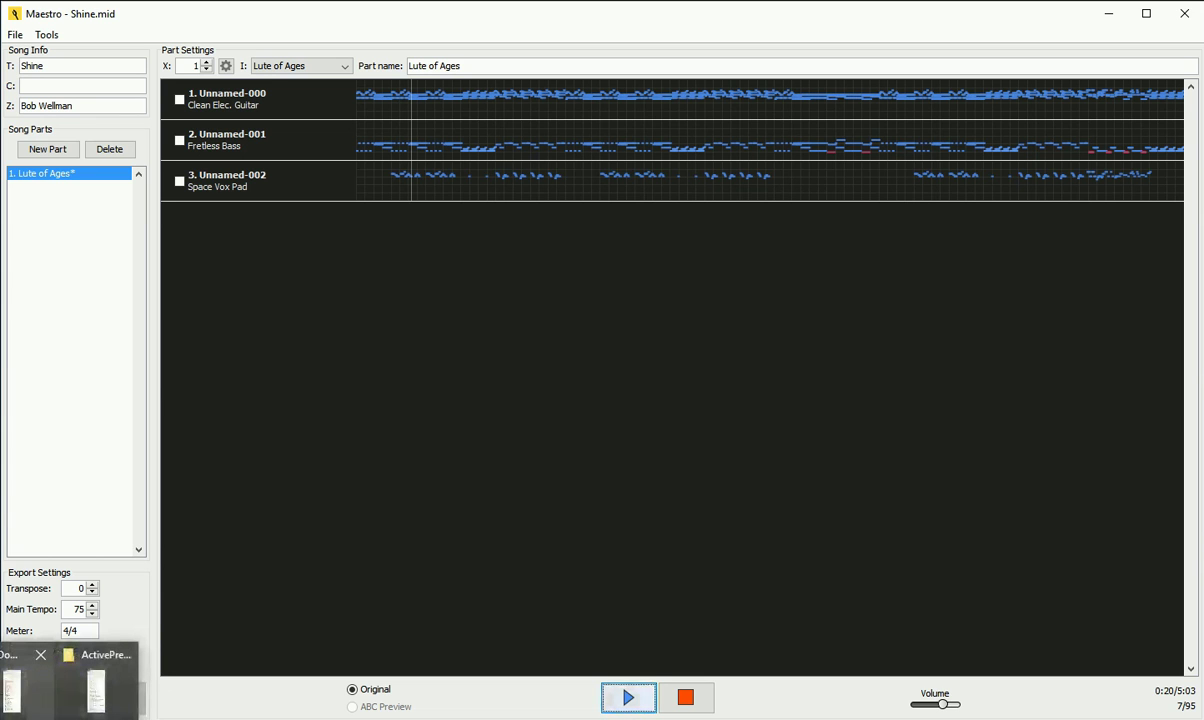
{"action": "left_click", "coordinate": [20, 698]}
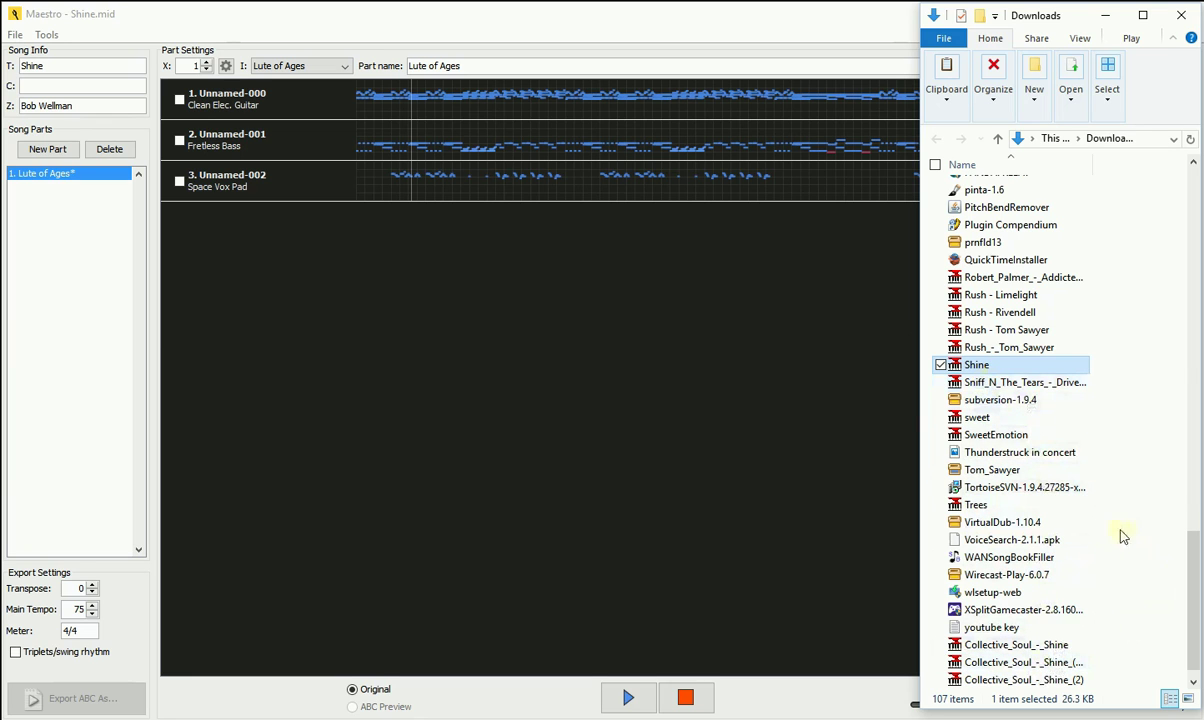
{"action": "scroll", "coordinate": [1123, 537], "scroll_direction": "down", "scroll_amount": 1}
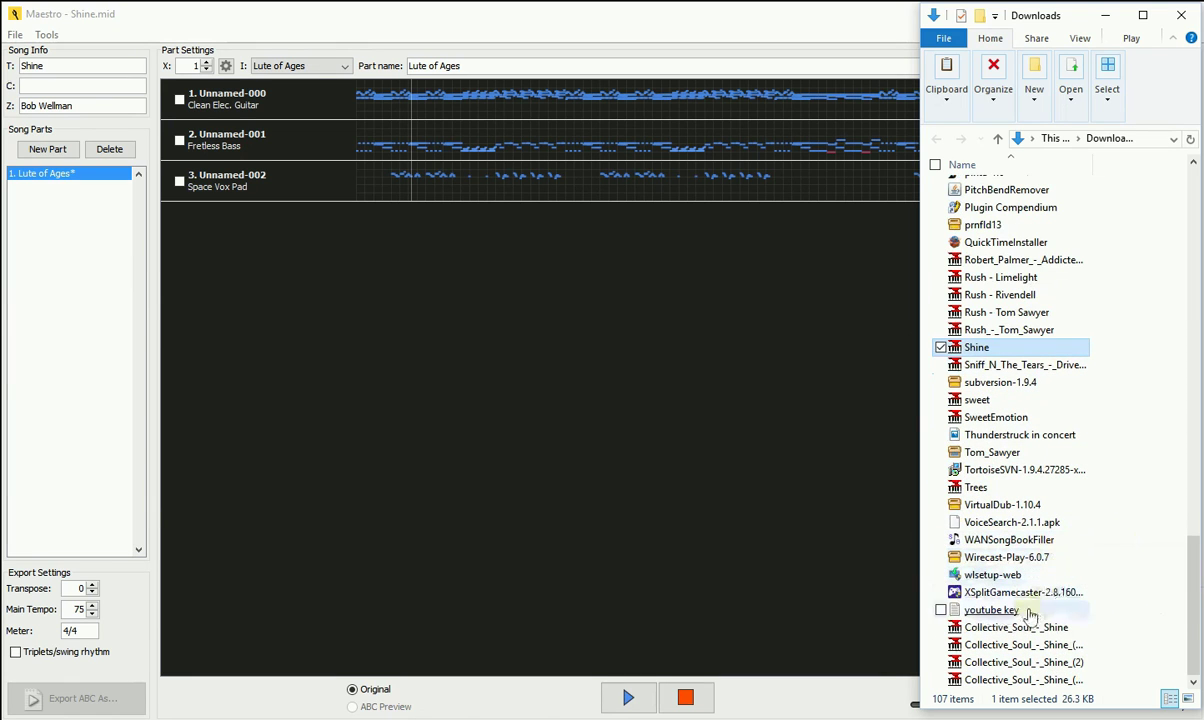
{"action": "left_click_drag", "start_coordinate": [1000, 627], "coordinate": [600, 287]}
{"action": "key", "text": "space"}
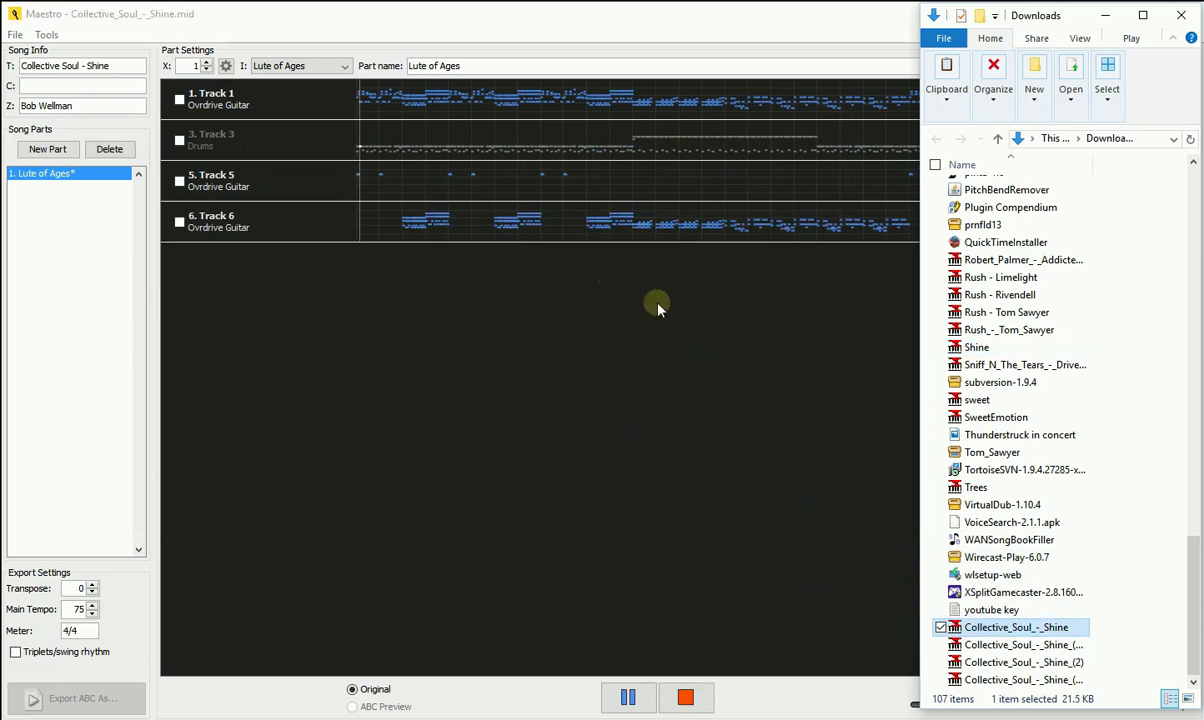
{"action": "left_click", "coordinate": [614, 31]}
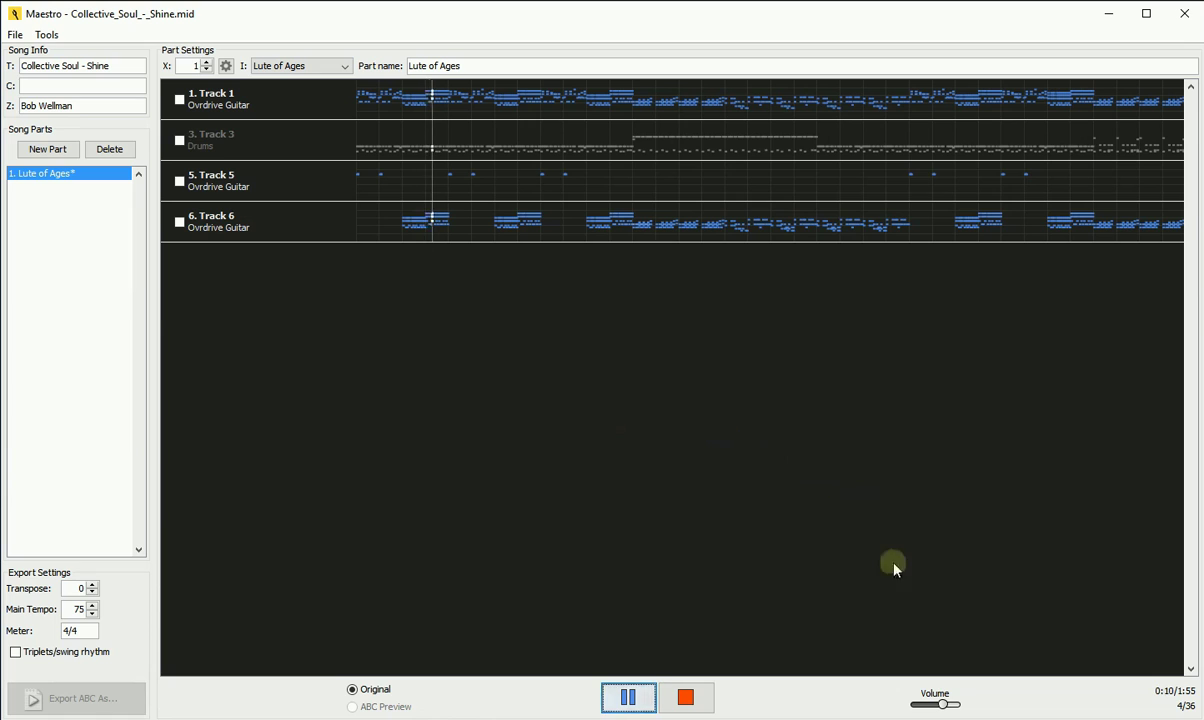
{"action": "left_click", "coordinate": [626, 696]}
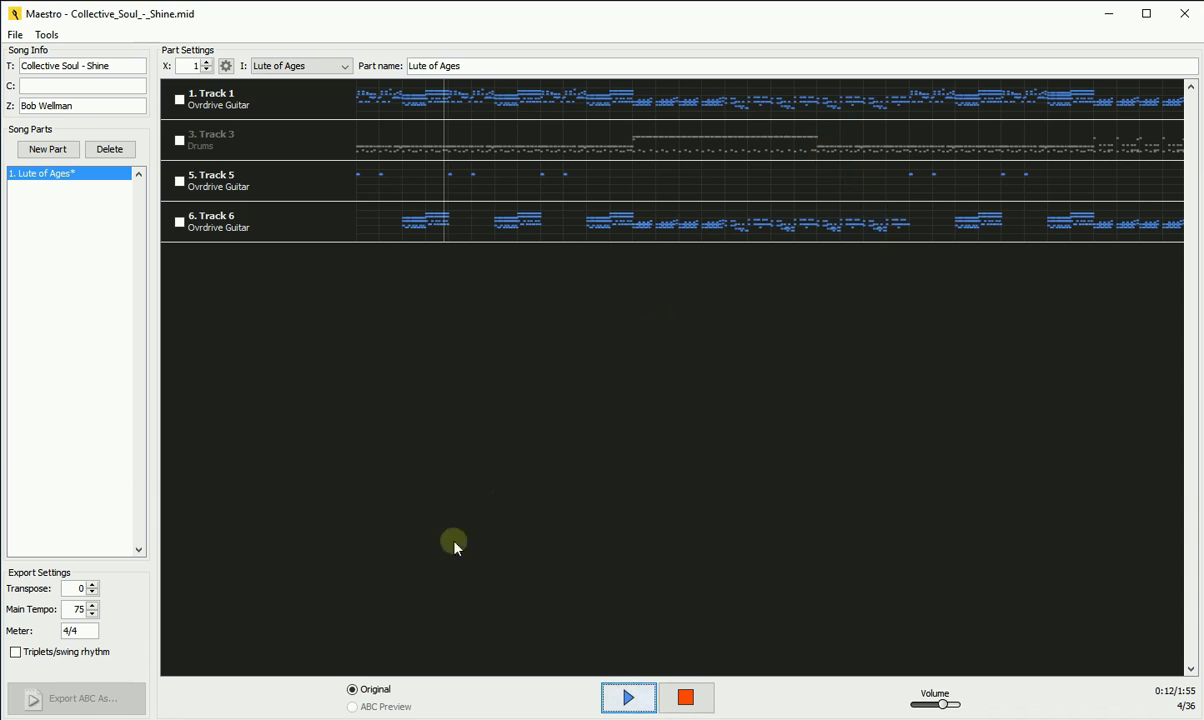
- Load Collective_Soul_-_Shine_(solo) from the Downloads folder into Maestro and preview its first 10 seconds
{"action": "mouse_move", "coordinate": [20, 718]}
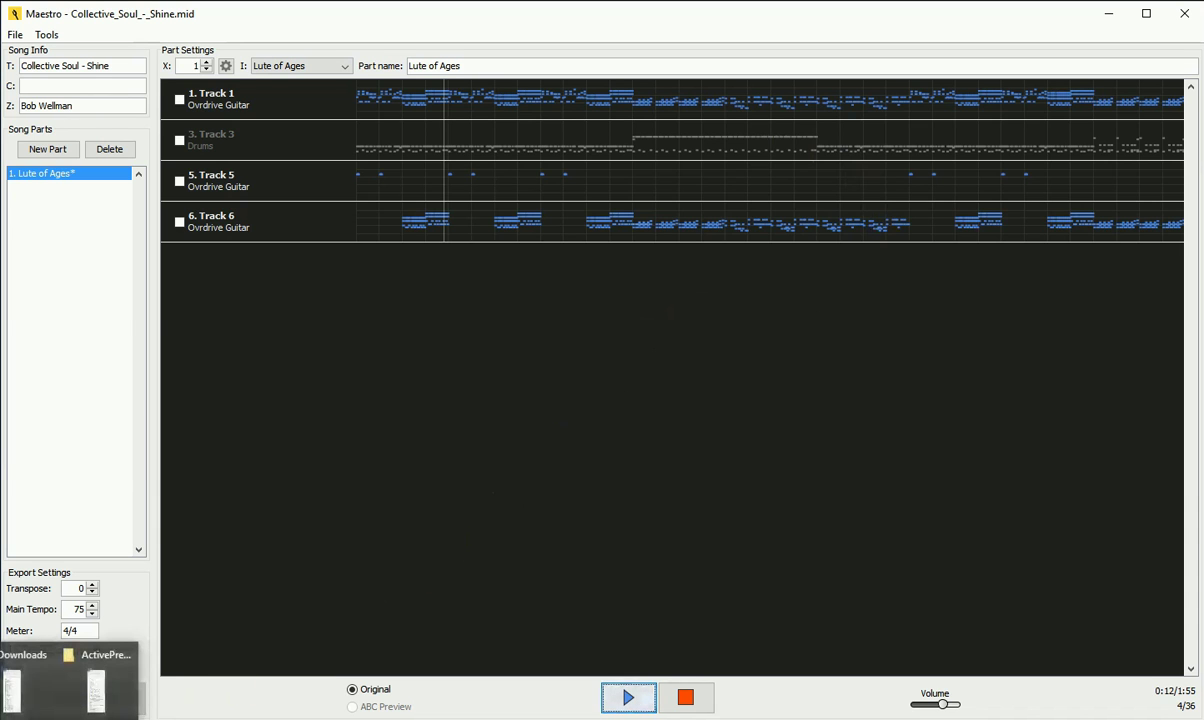
{"action": "left_click", "coordinate": [14, 697]}
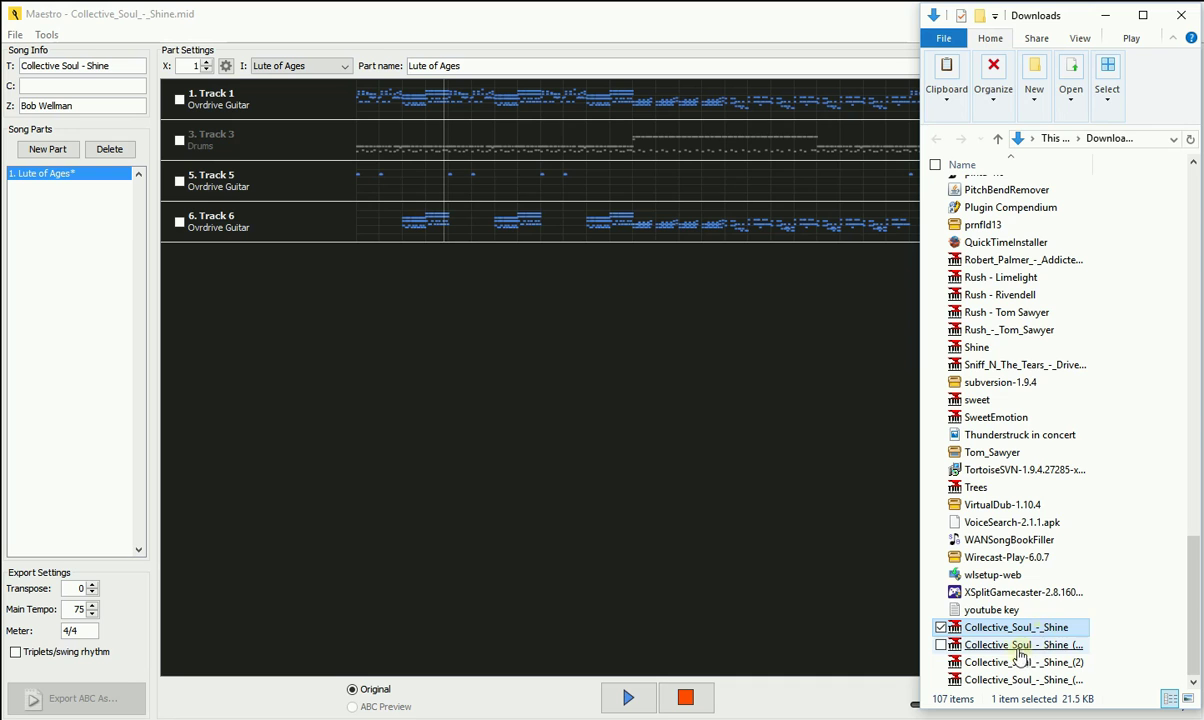
{"action": "left_click_drag", "start_coordinate": [1020, 648], "coordinate": [616, 230]}
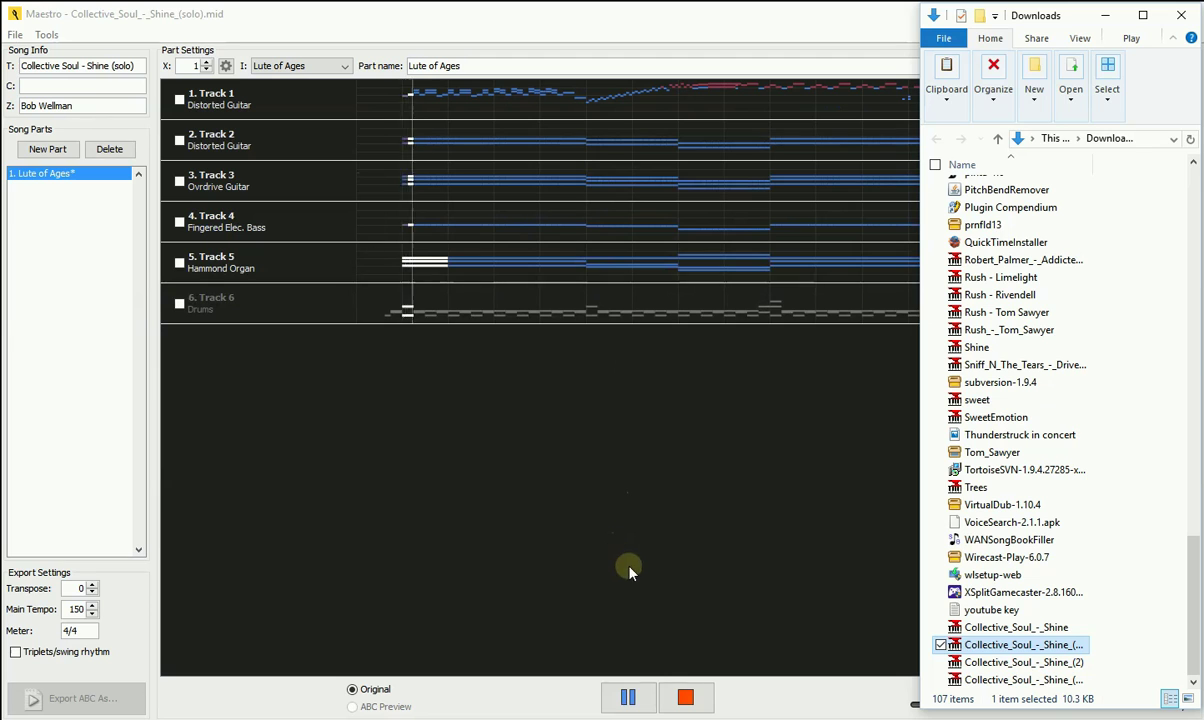
{"action": "double_click", "coordinate": [607, 10]}
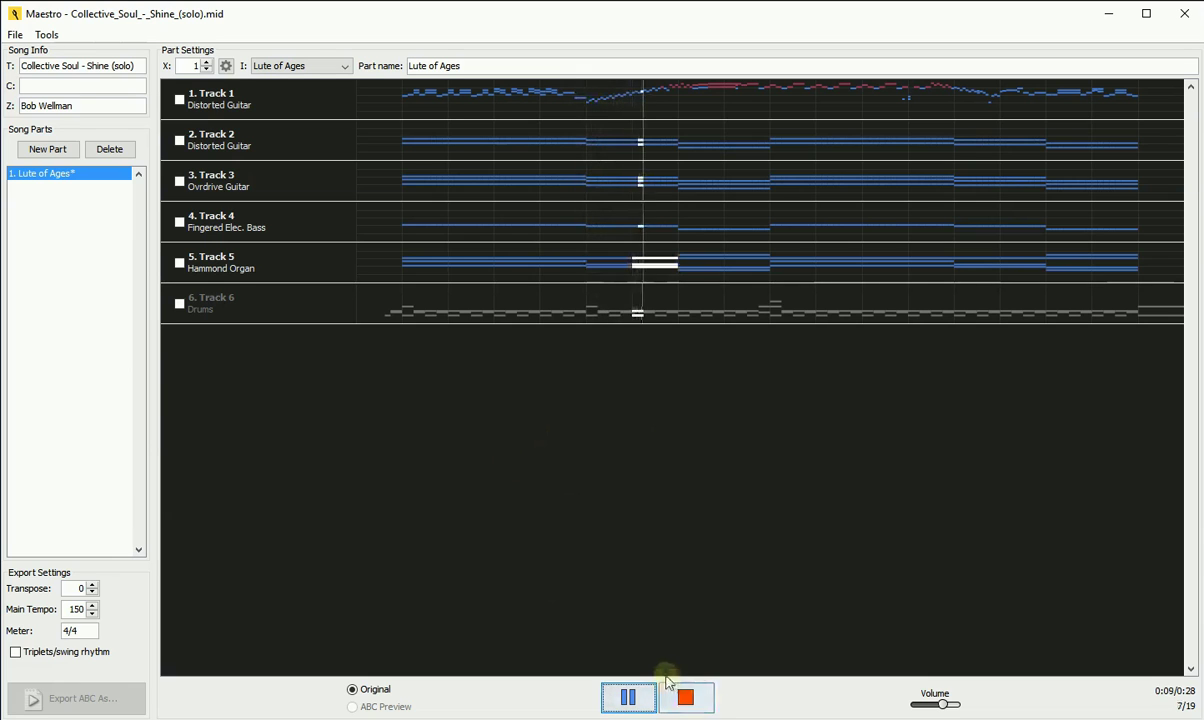
{"action": "left_click", "coordinate": [628, 697]}
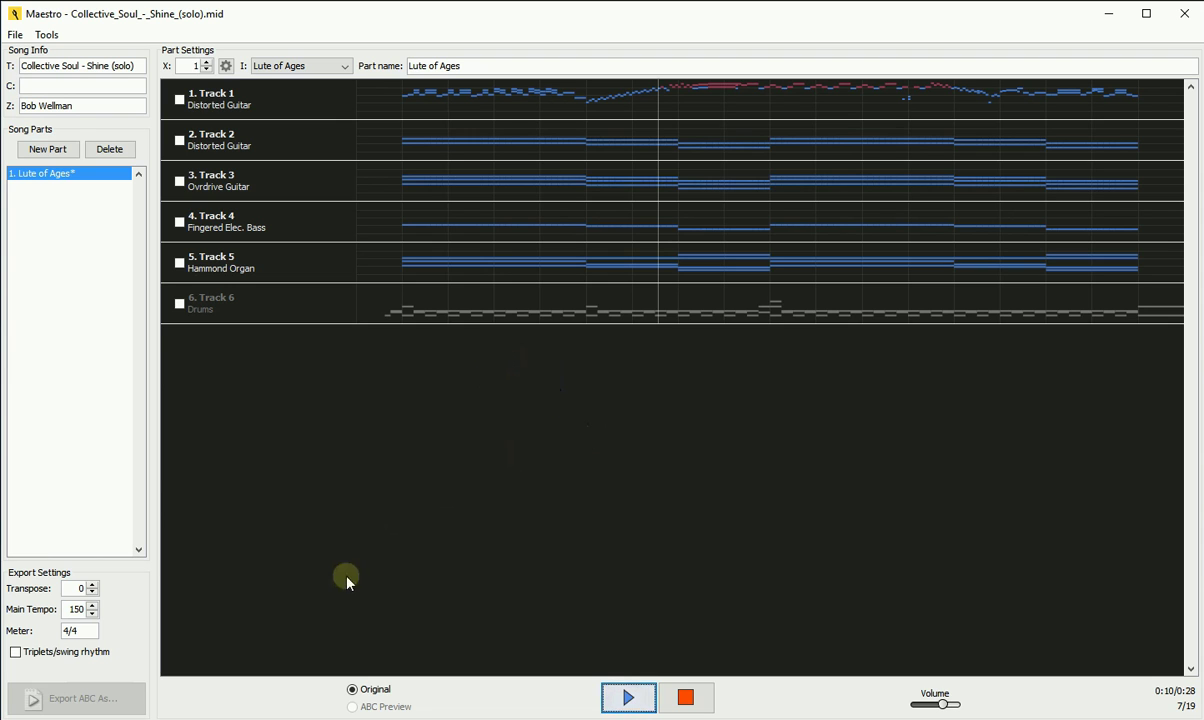
- Load Collective_Soul_-_Shine_(2) from the Downloads folder into Maestro, preview its opening and pause playback
{"action": "mouse_move", "coordinate": [68, 719]}
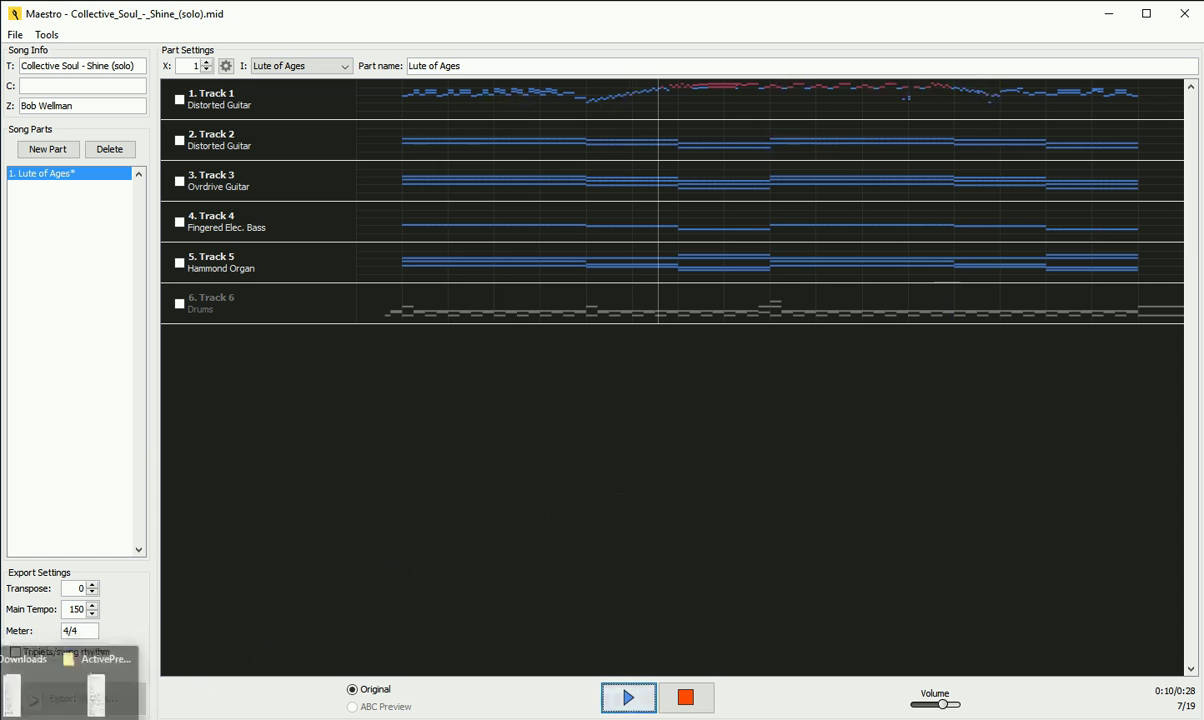
{"action": "left_click", "coordinate": [10, 690]}
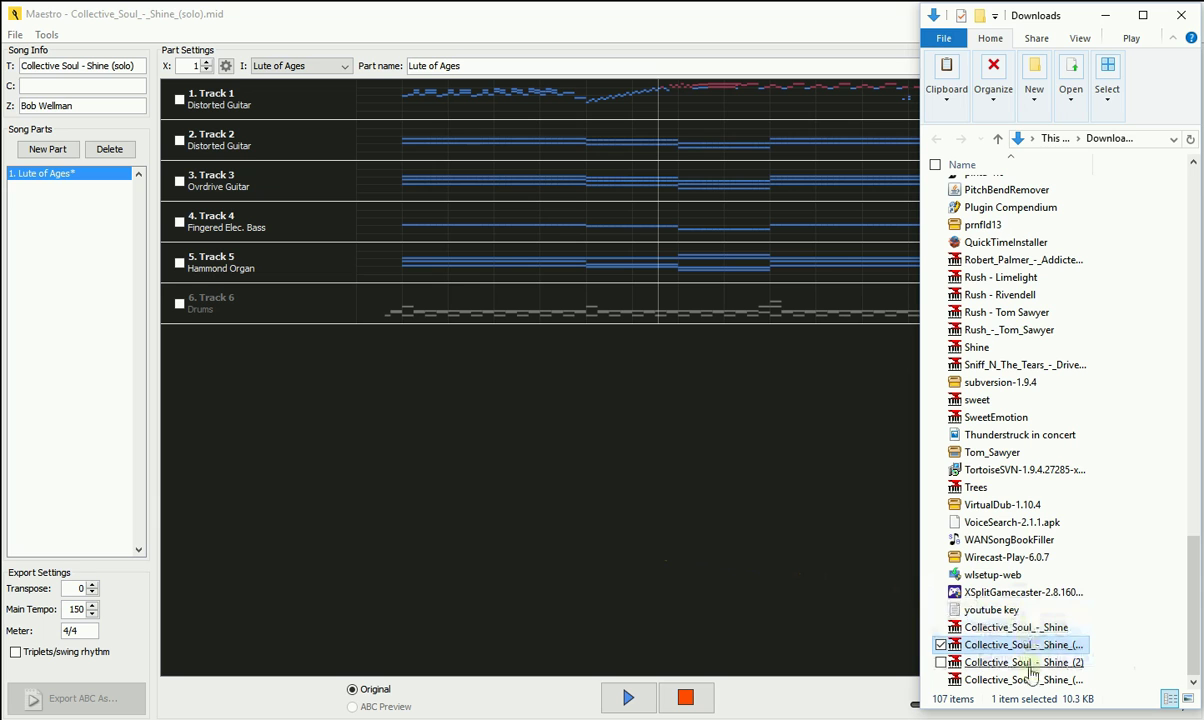
{"action": "left_click_drag", "start_coordinate": [1010, 662], "coordinate": [578, 215]}
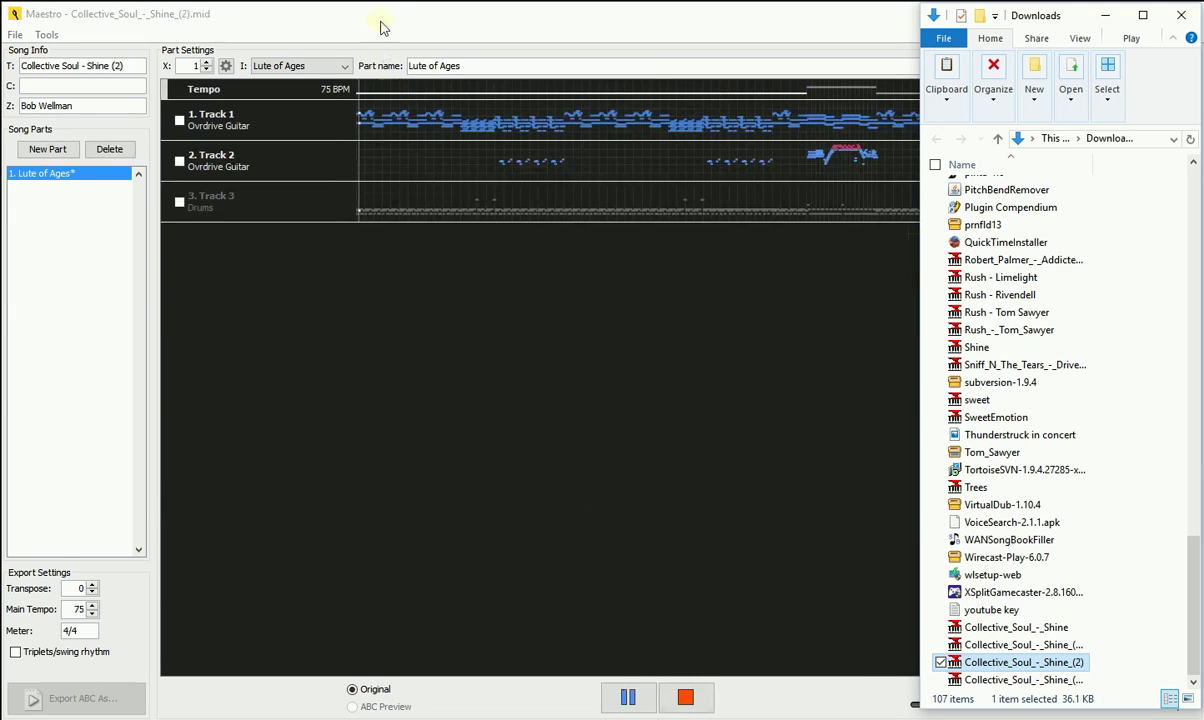
{"action": "left_click", "coordinate": [416, 33]}
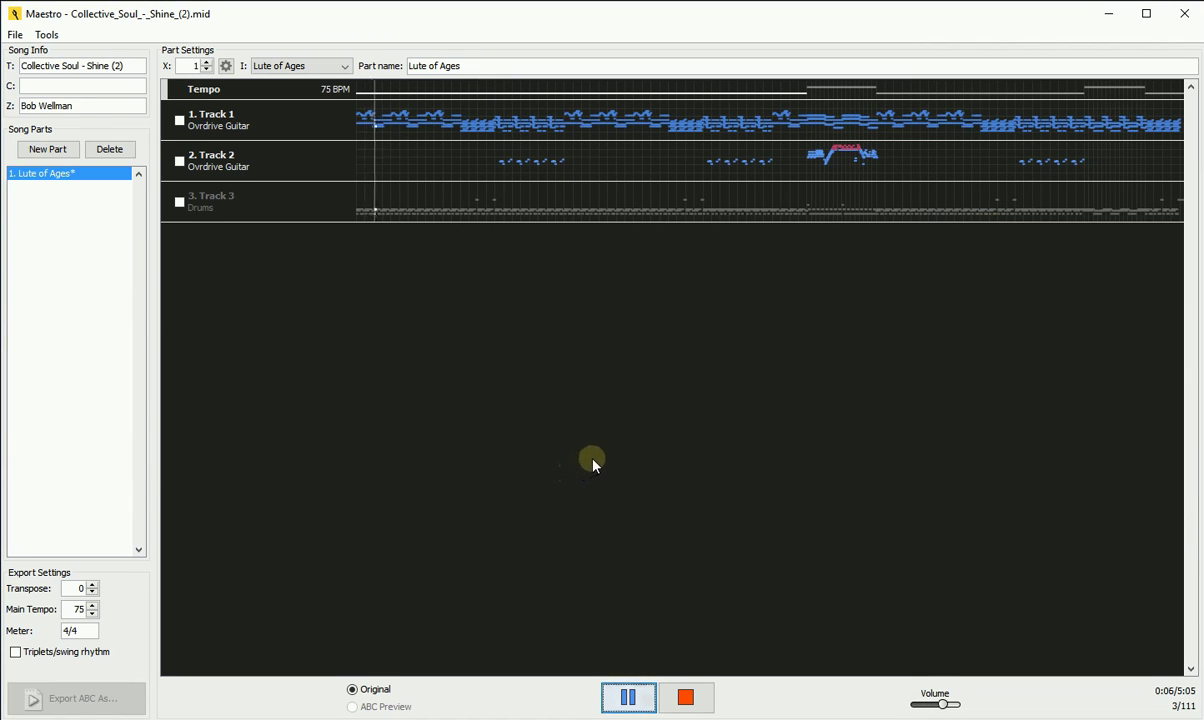
{"action": "left_click", "coordinate": [631, 698]}
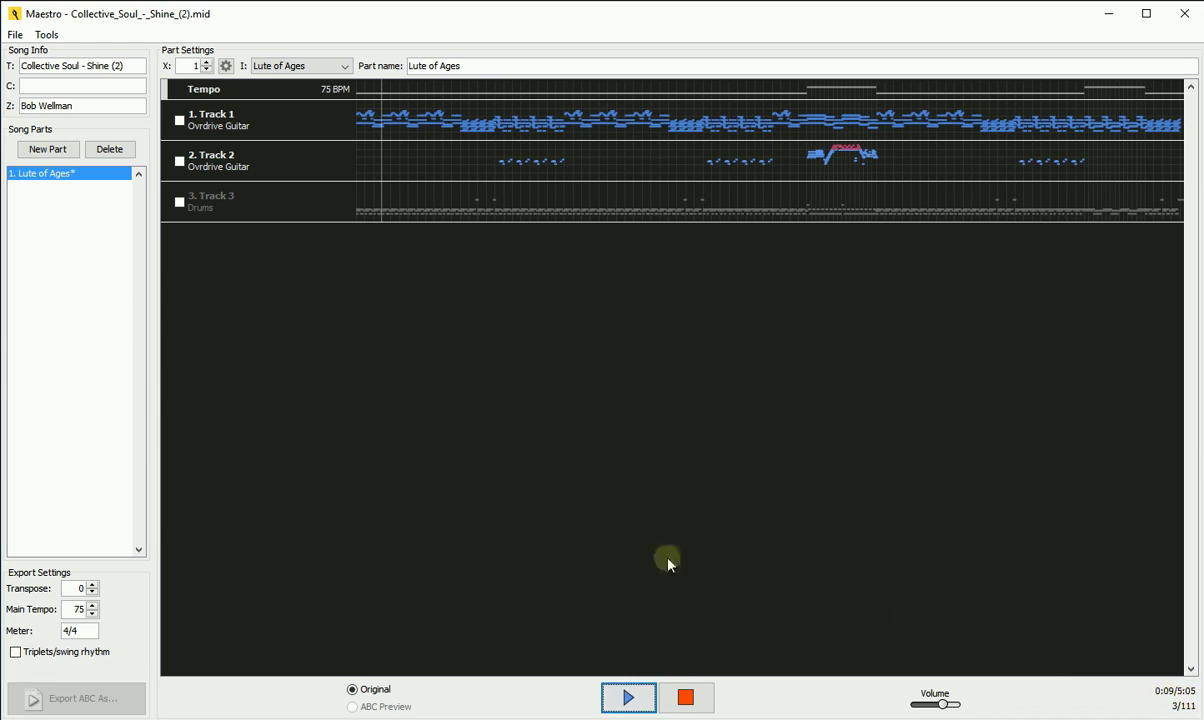
- Widen the Name column of the Downloads folder to fit the full file names, and narrow the folder window again
{"action": "mouse_move", "coordinate": [70, 716]}
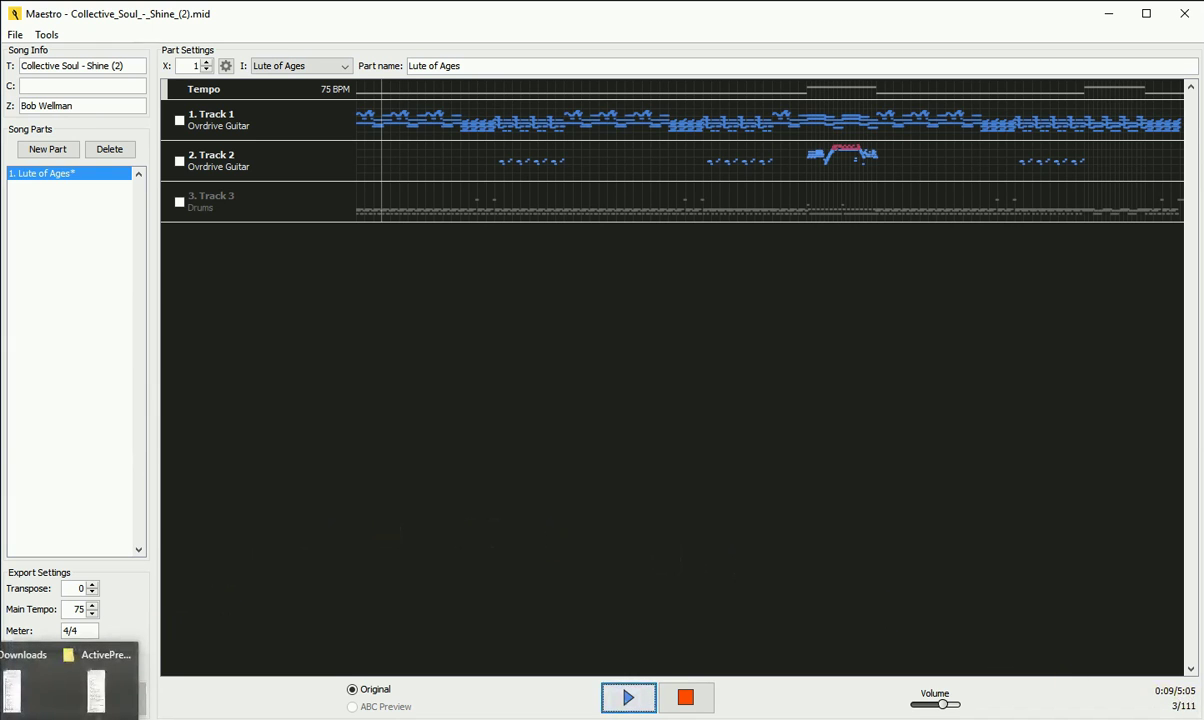
{"action": "left_click", "coordinate": [12, 690]}
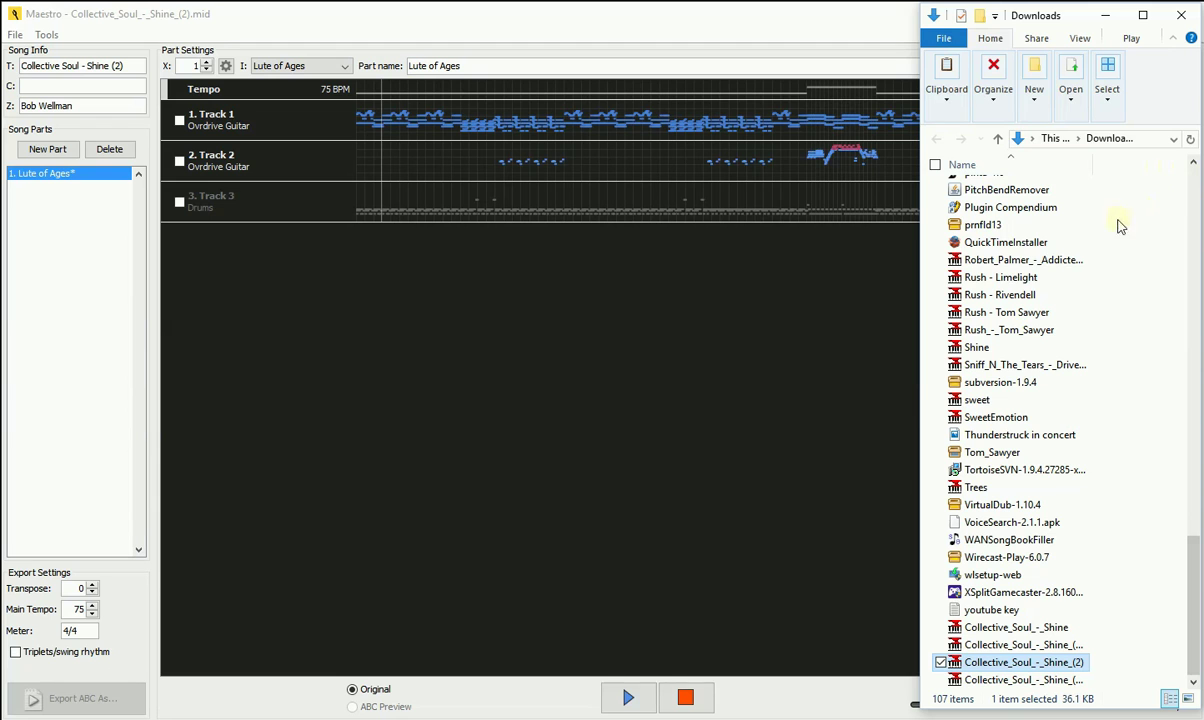
{"action": "left_click_drag", "start_coordinate": [913, 398], "coordinate": [769, 395]}
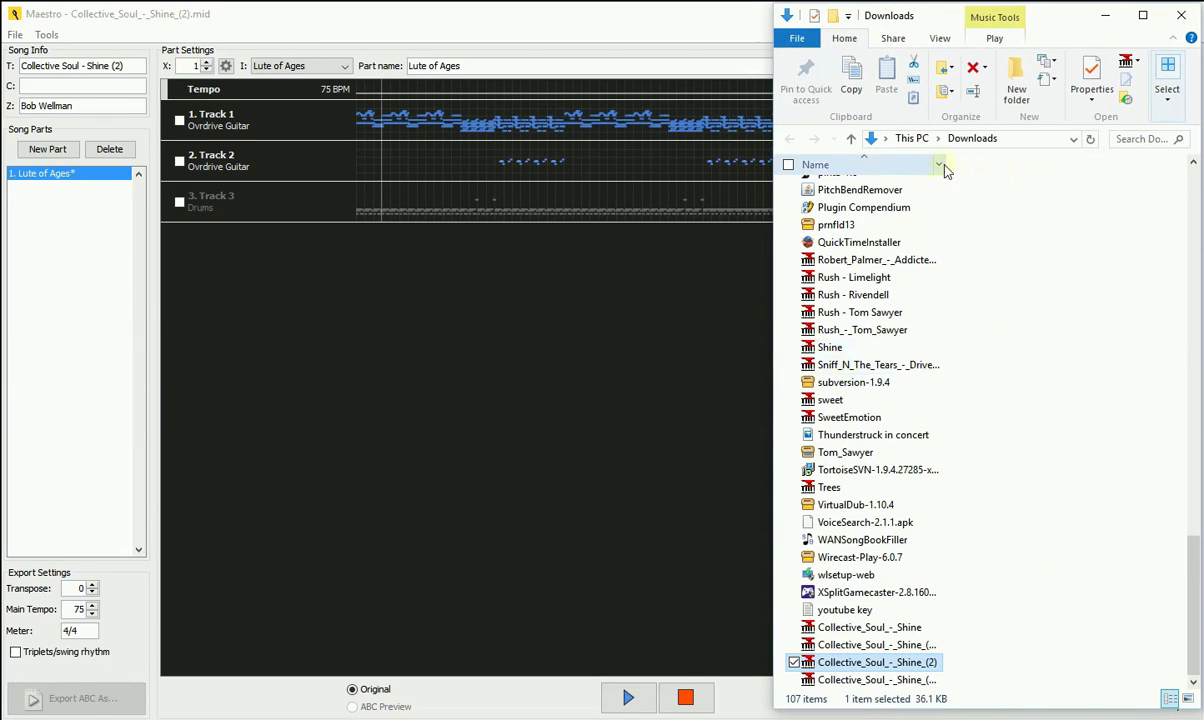
{"action": "right_click", "coordinate": [998, 167]}
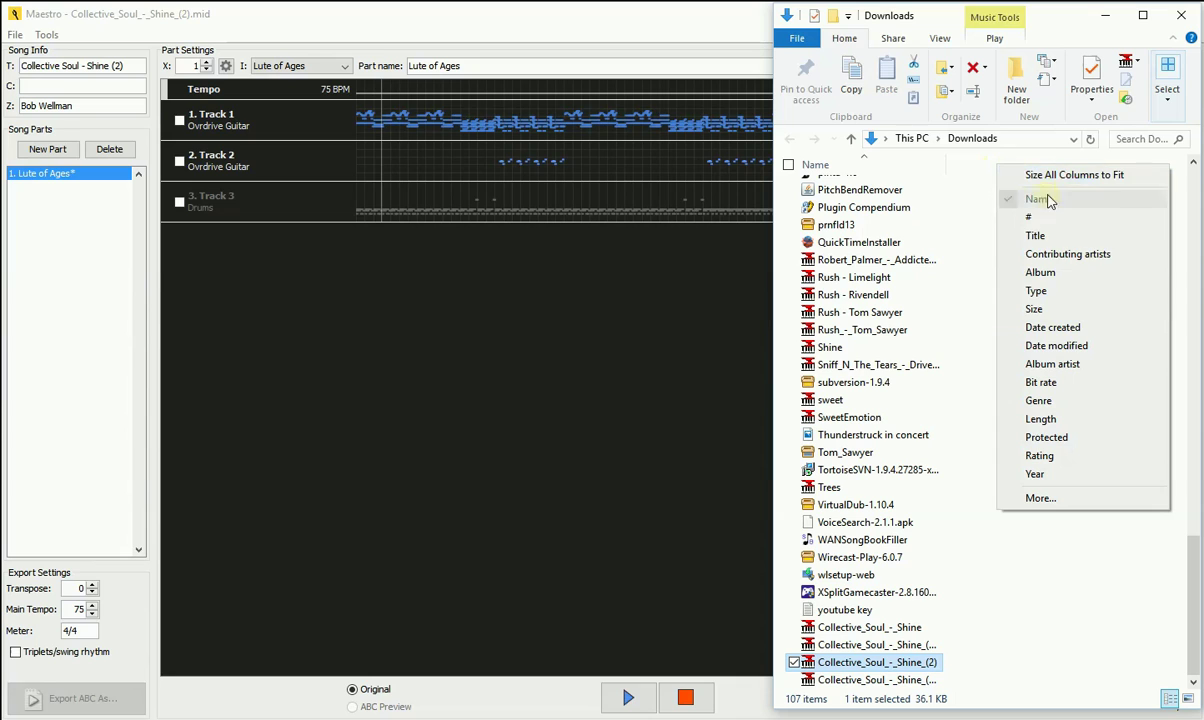
{"action": "left_click", "coordinate": [950, 166]}
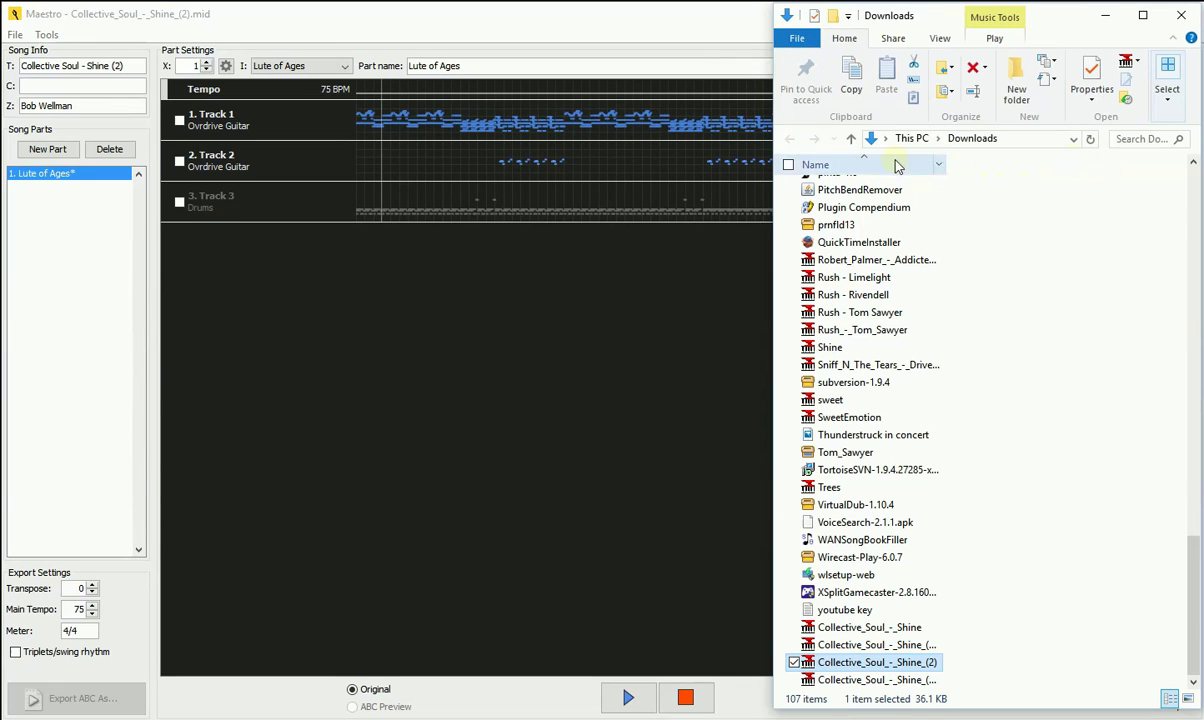
{"action": "left_click_drag", "start_coordinate": [949, 165], "coordinate": [1011, 172]}
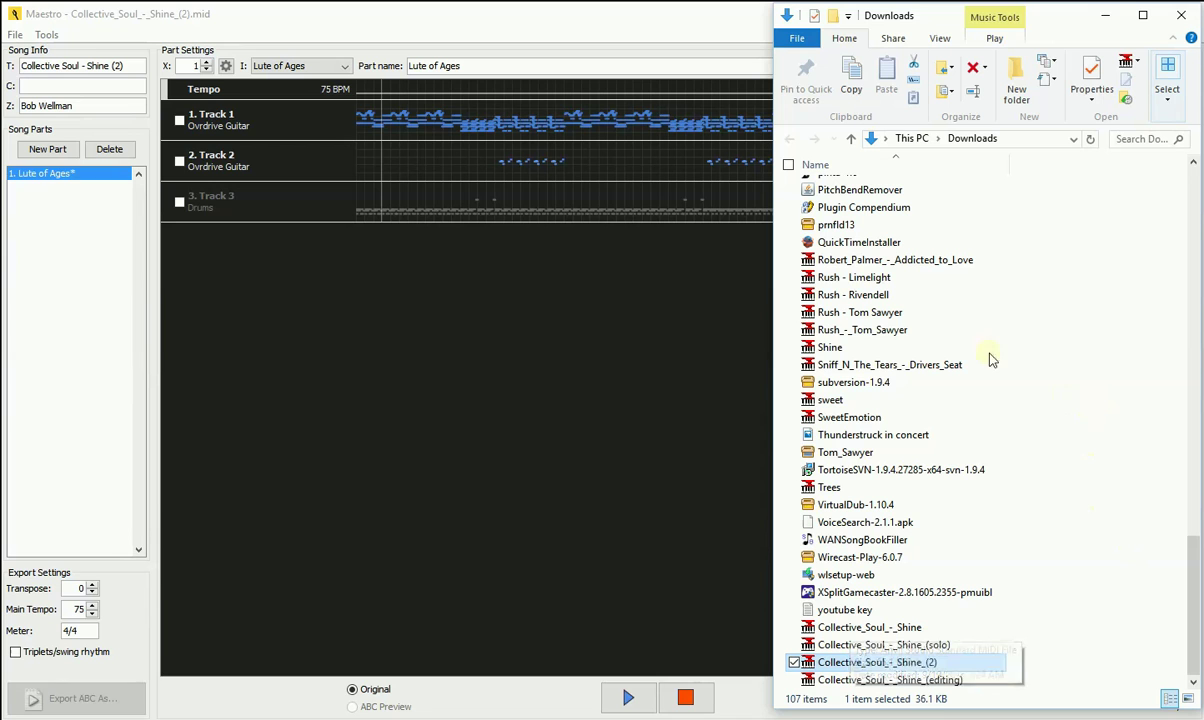
{"action": "left_click_drag", "start_coordinate": [774, 435], "coordinate": [941, 437]}
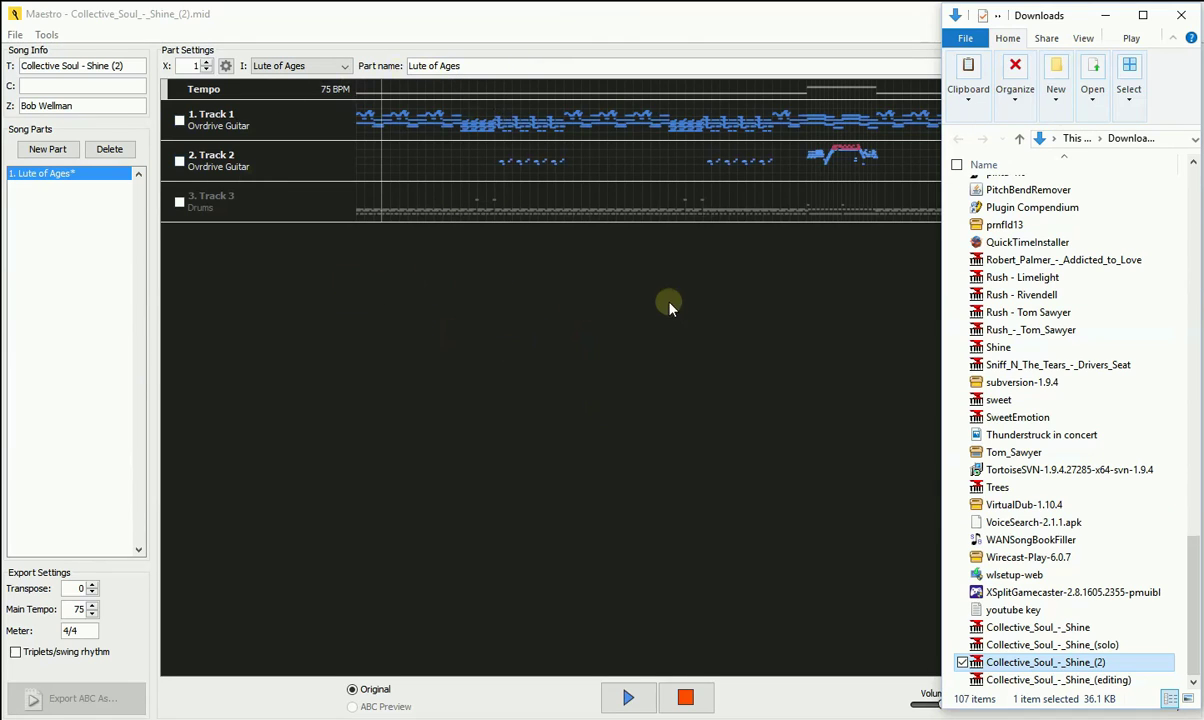
- Open Collective_Soul_-_Shine_(2) from the Downloads folder in Anvil Studio and fit its window to the screen
{"action": "left_click", "coordinate": [570, 30]}
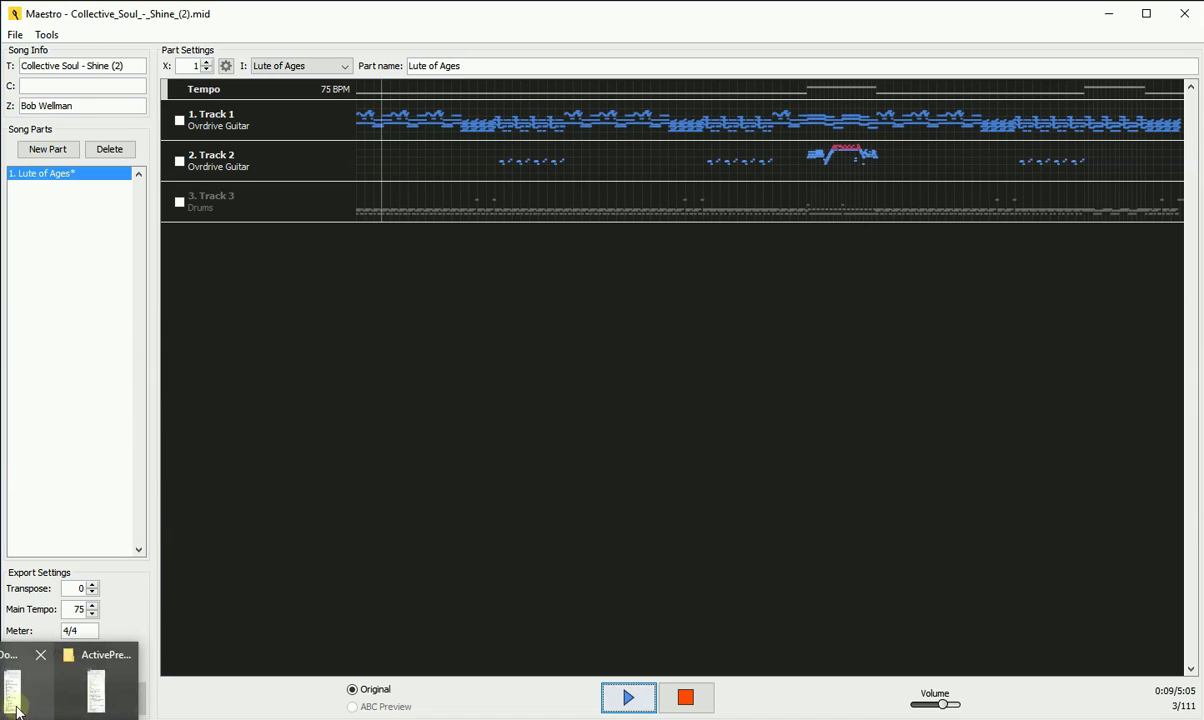
{"action": "left_click", "coordinate": [14, 703]}
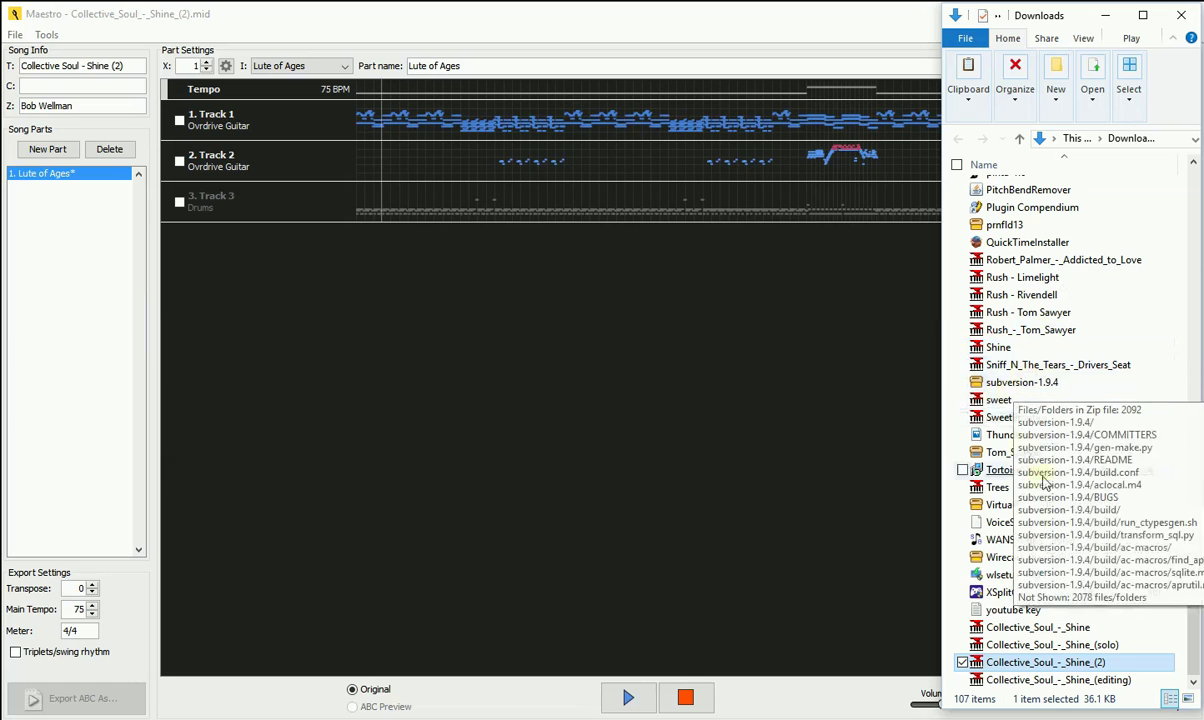
{"action": "double_click", "coordinate": [1020, 668]}
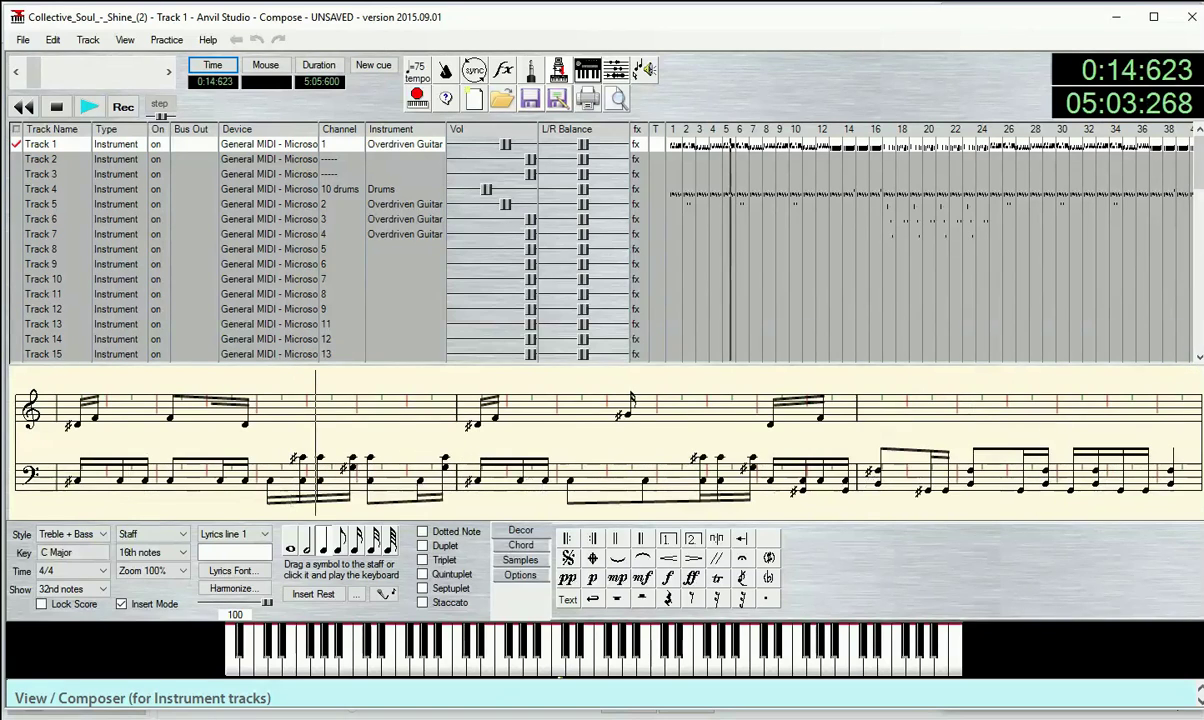
{"action": "left_click_drag", "start_coordinate": [1203, 401], "coordinate": [1202, 390]}
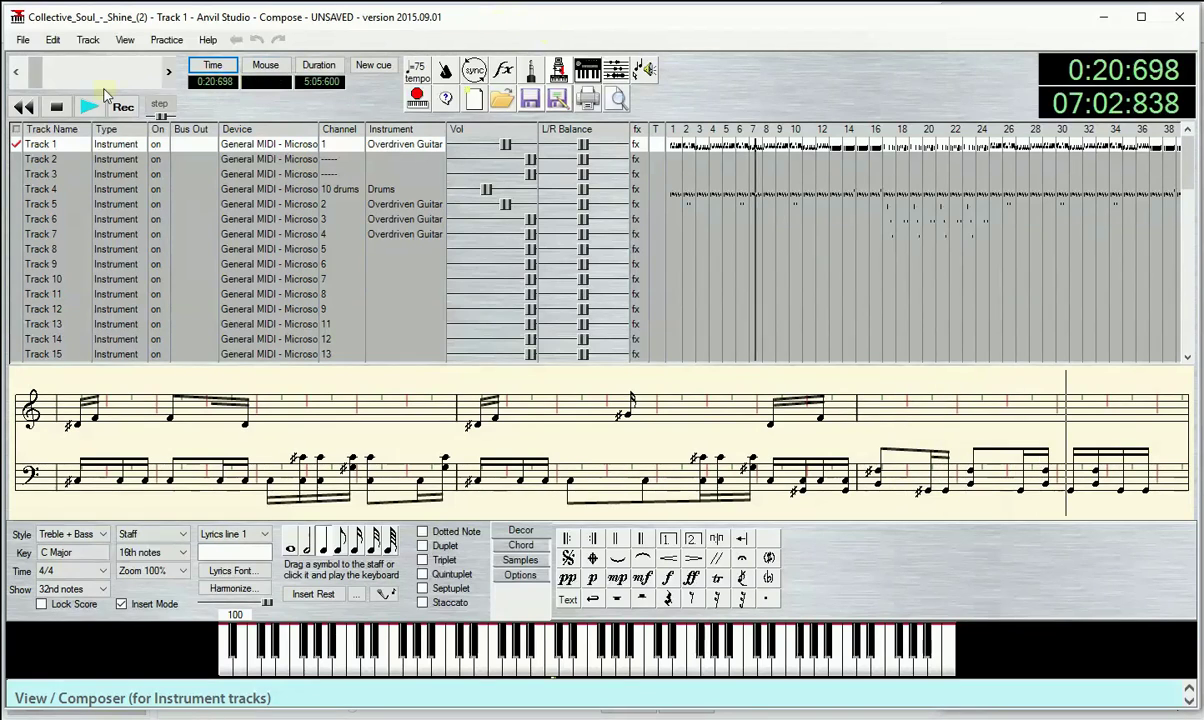
- Look through the available track creation types without adding a track, and stop the song's playback
{"action": "left_click", "coordinate": [86, 42]}
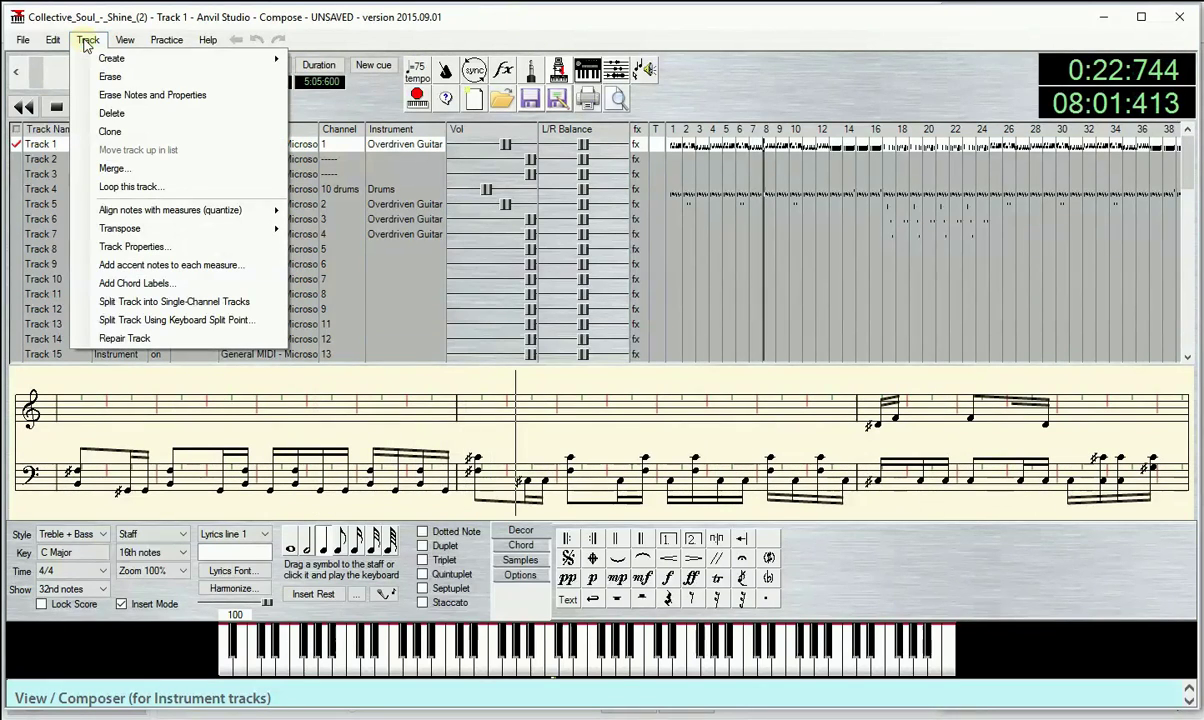
{"action": "mouse_move", "coordinate": [116, 58]}
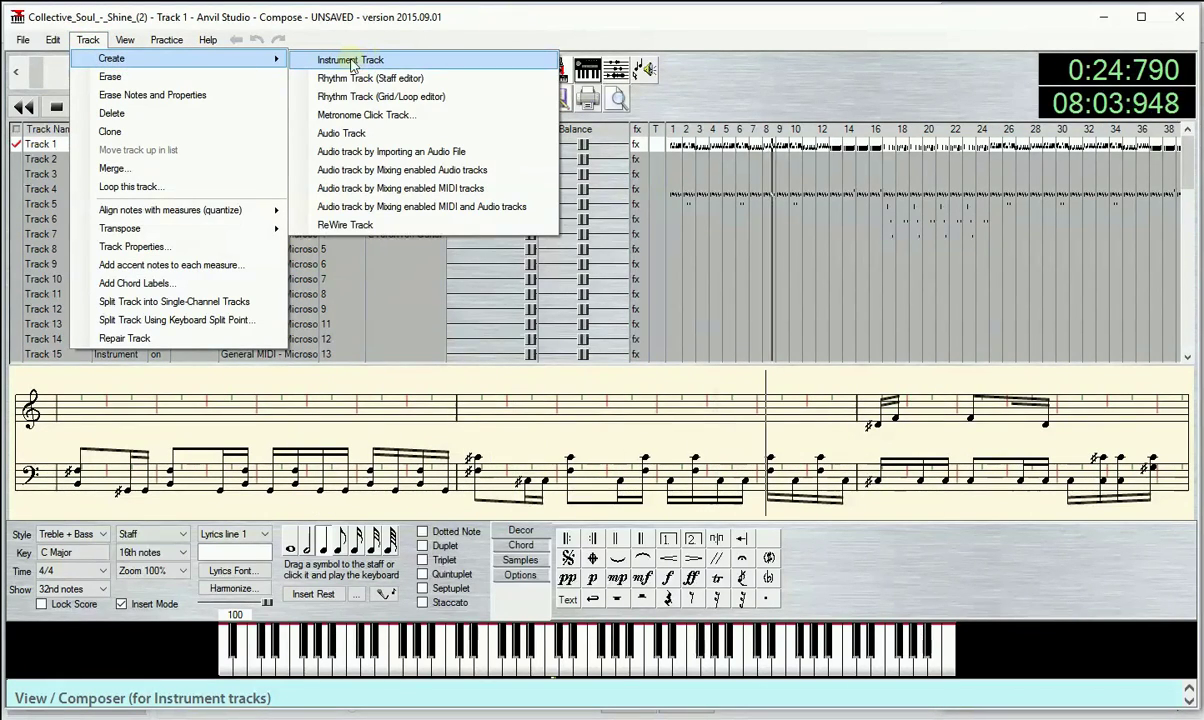
{"action": "left_click", "coordinate": [721, 34]}
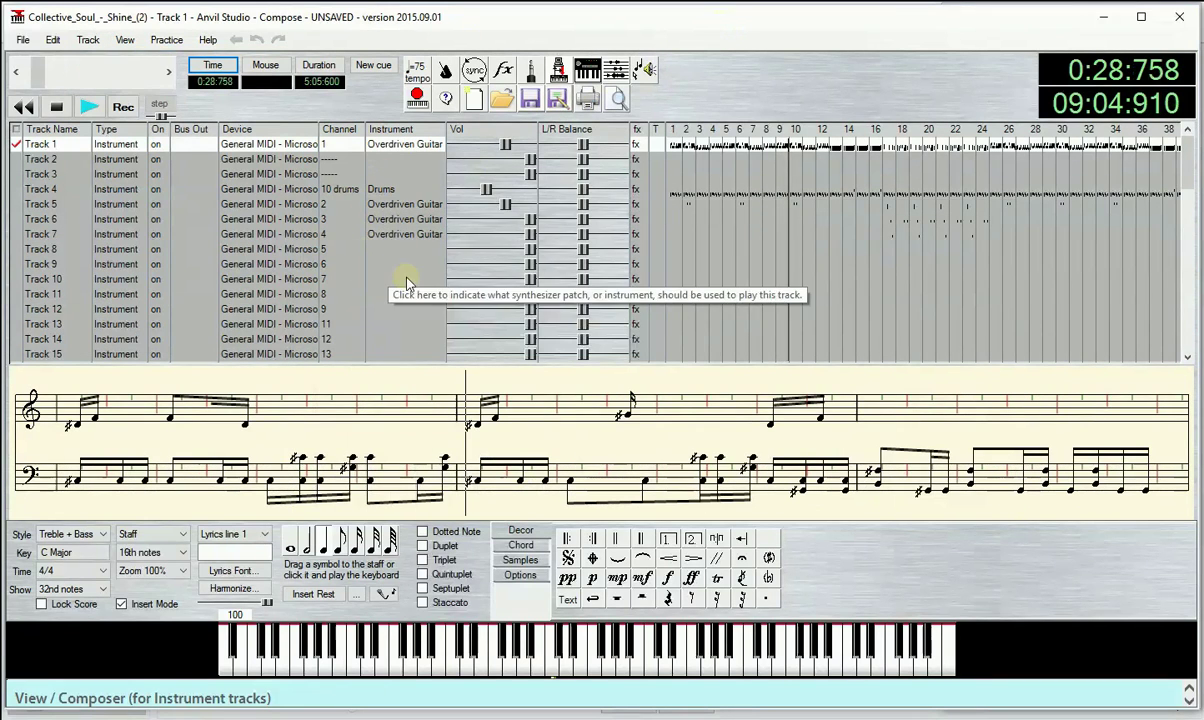
{"action": "left_click", "coordinate": [56, 107]}
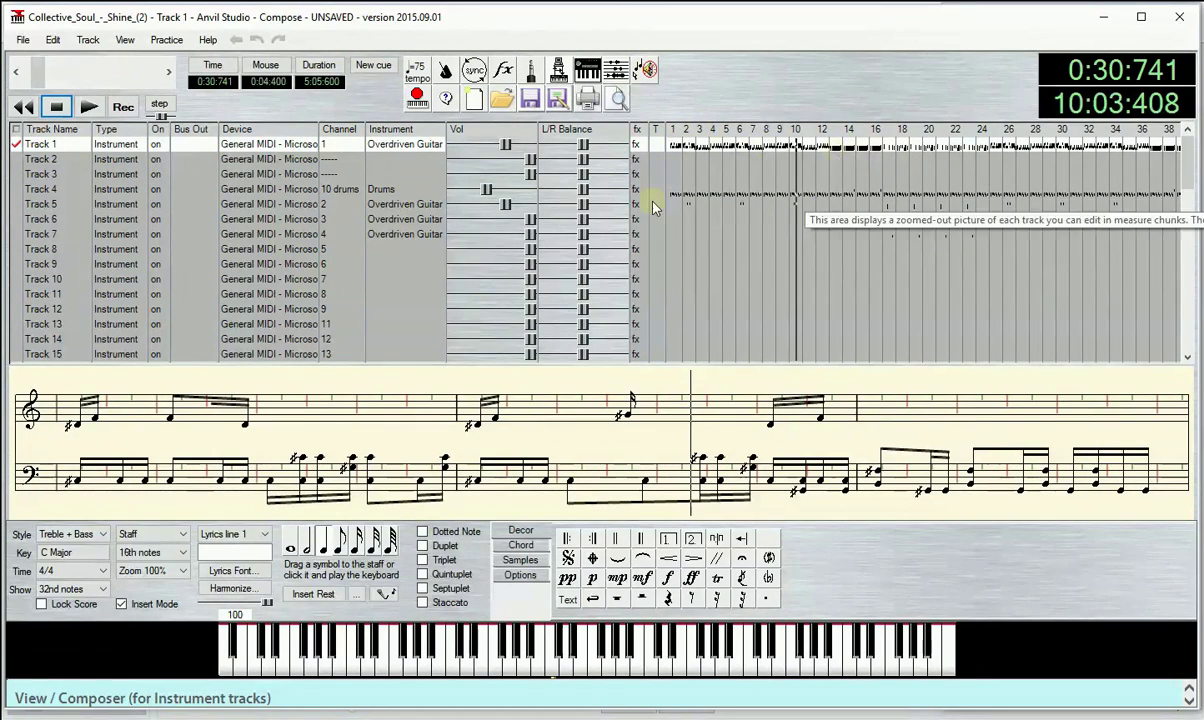
- Delete the two empty tracks between Track 1 and the drum track from the song
{"action": "left_click", "coordinate": [42, 159]}
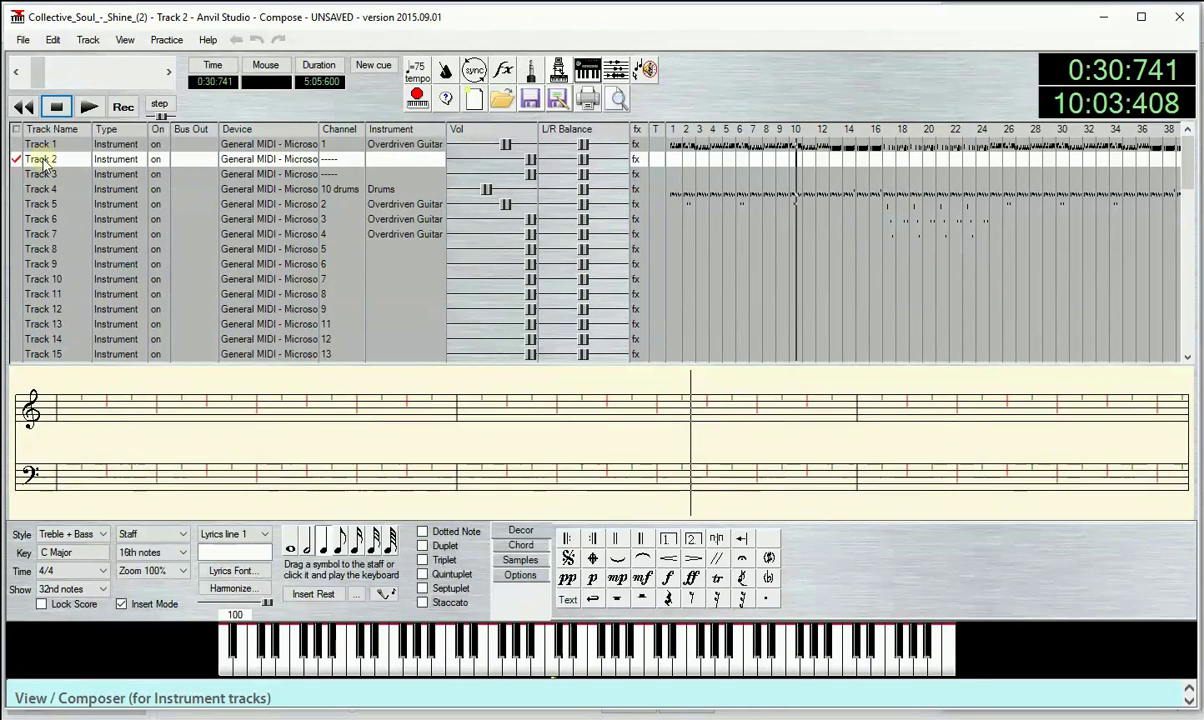
{"action": "right_click", "coordinate": [42, 166]}
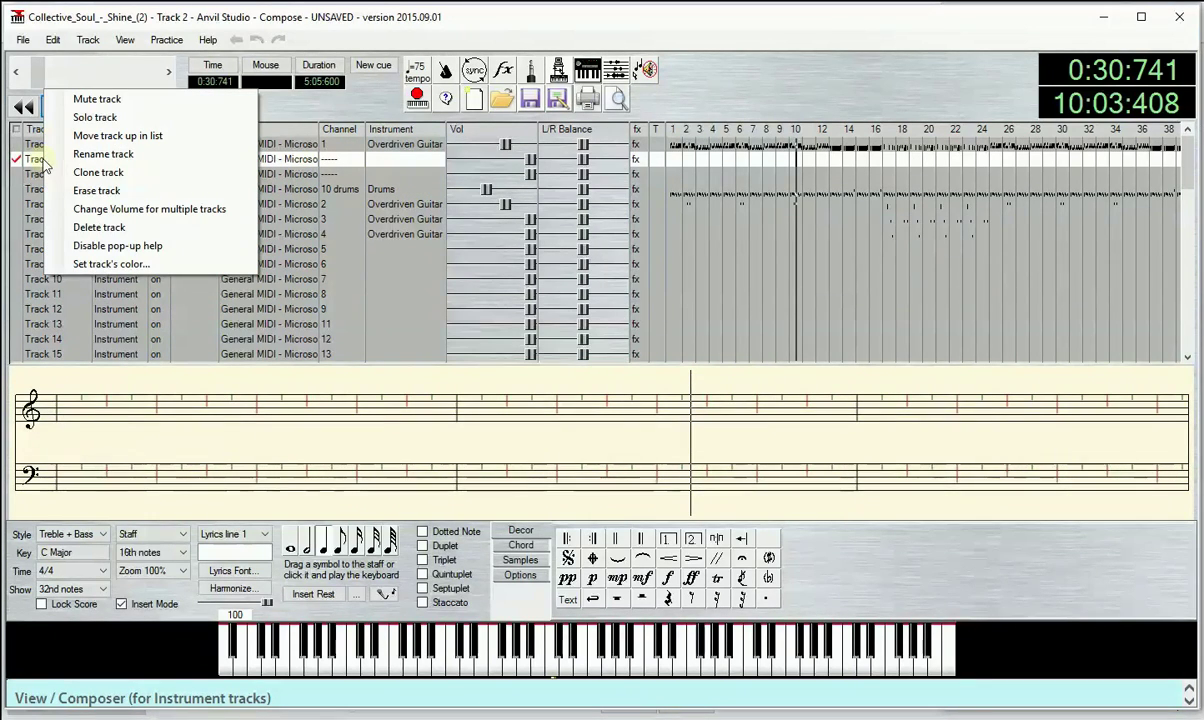
{"action": "left_click", "coordinate": [93, 227]}
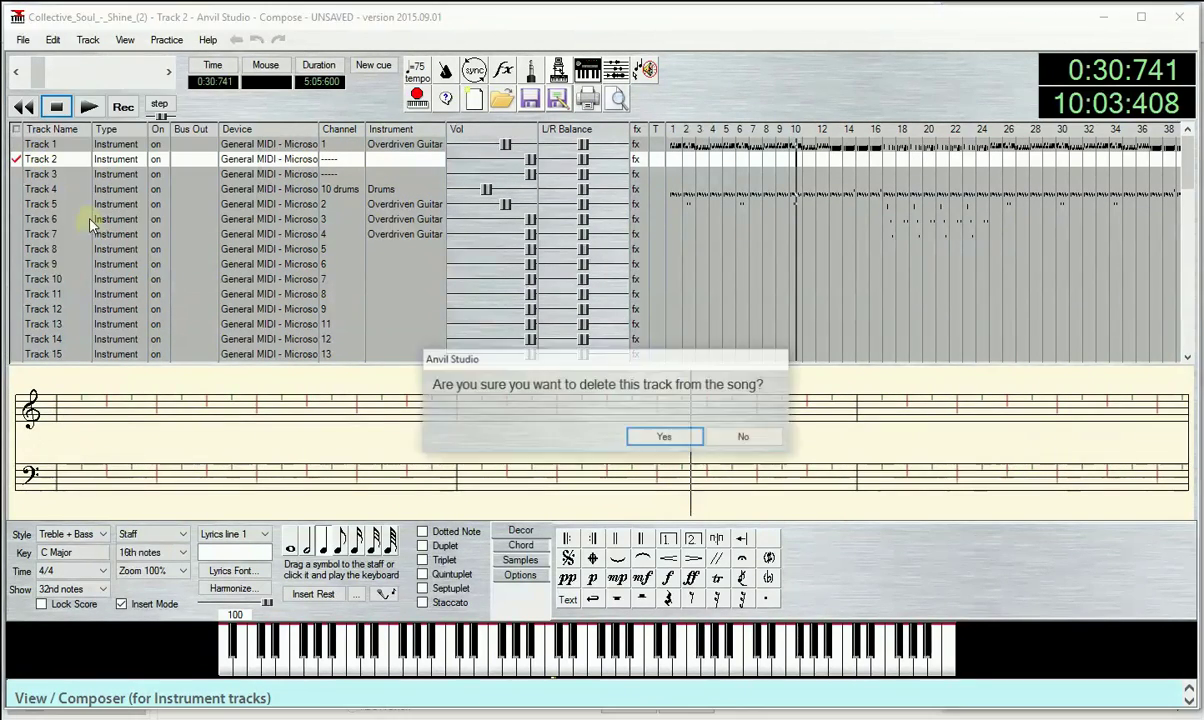
{"action": "left_click", "coordinate": [665, 438]}
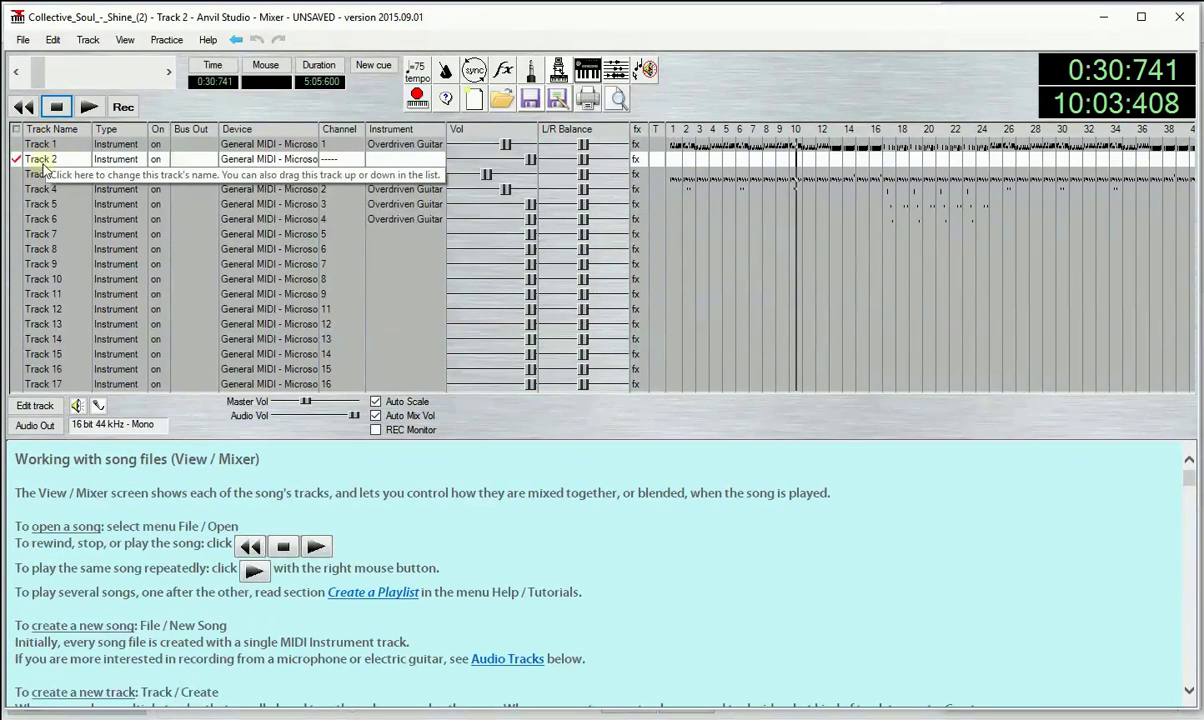
{"action": "right_click", "coordinate": [37, 164]}
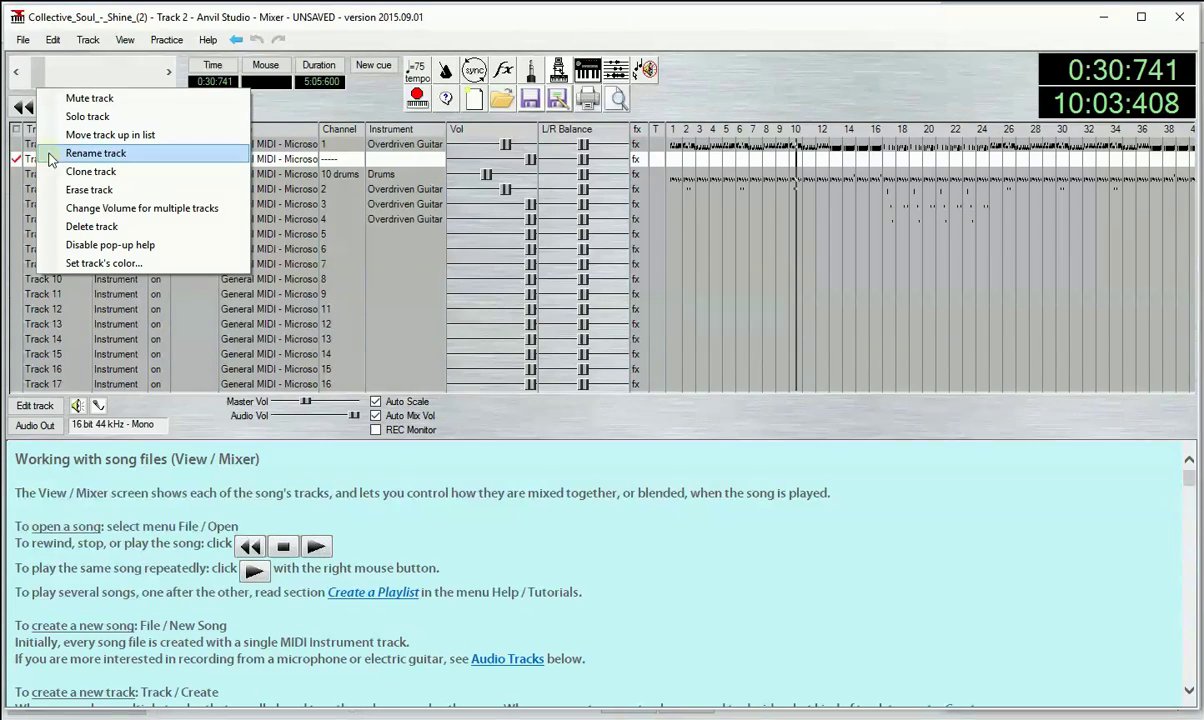
{"action": "left_click", "coordinate": [86, 227]}
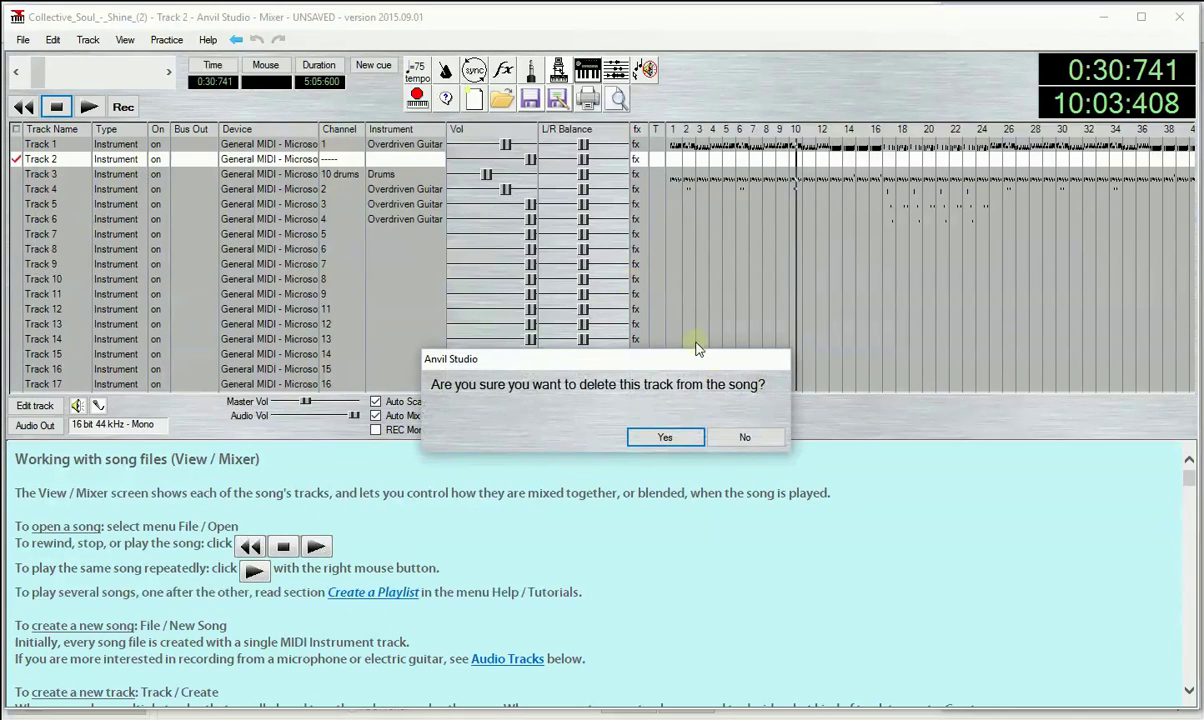
{"action": "left_click", "coordinate": [665, 439]}
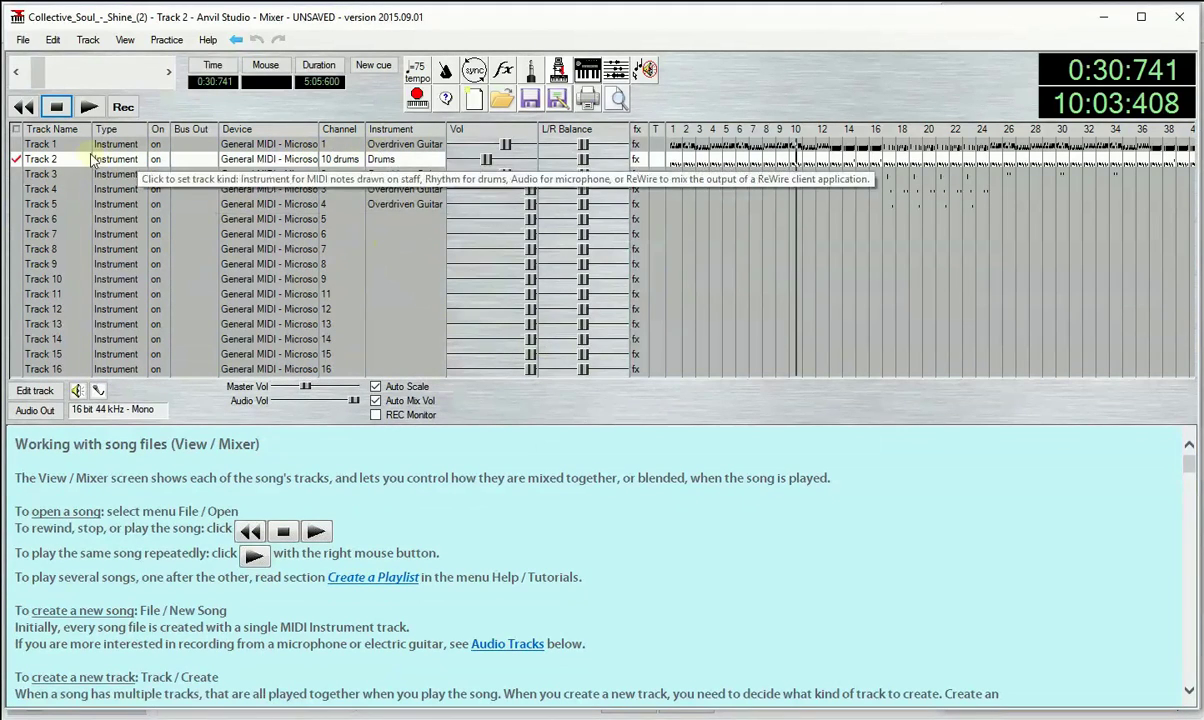
- Rename the drum track on channel 10 as Drums and Track 1 as Rhythm
{"action": "double_click", "coordinate": [36, 158]}
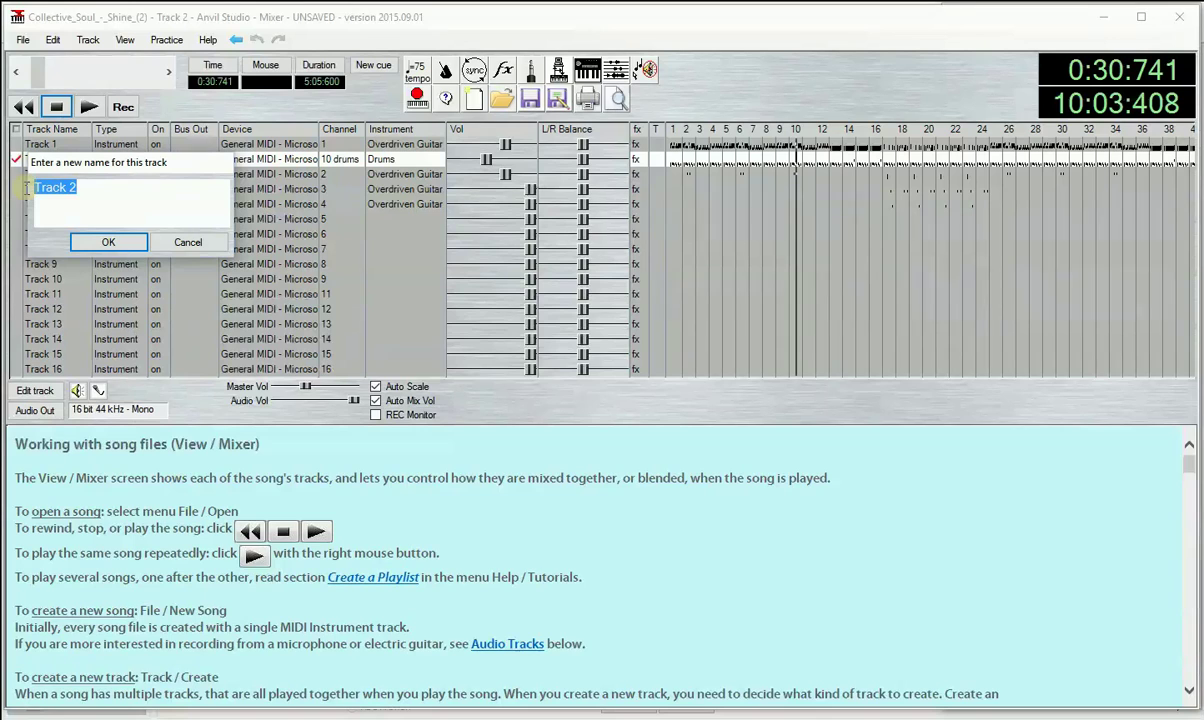
{"action": "type", "text": "Drums"}
{"action": "key", "text": "Return"}
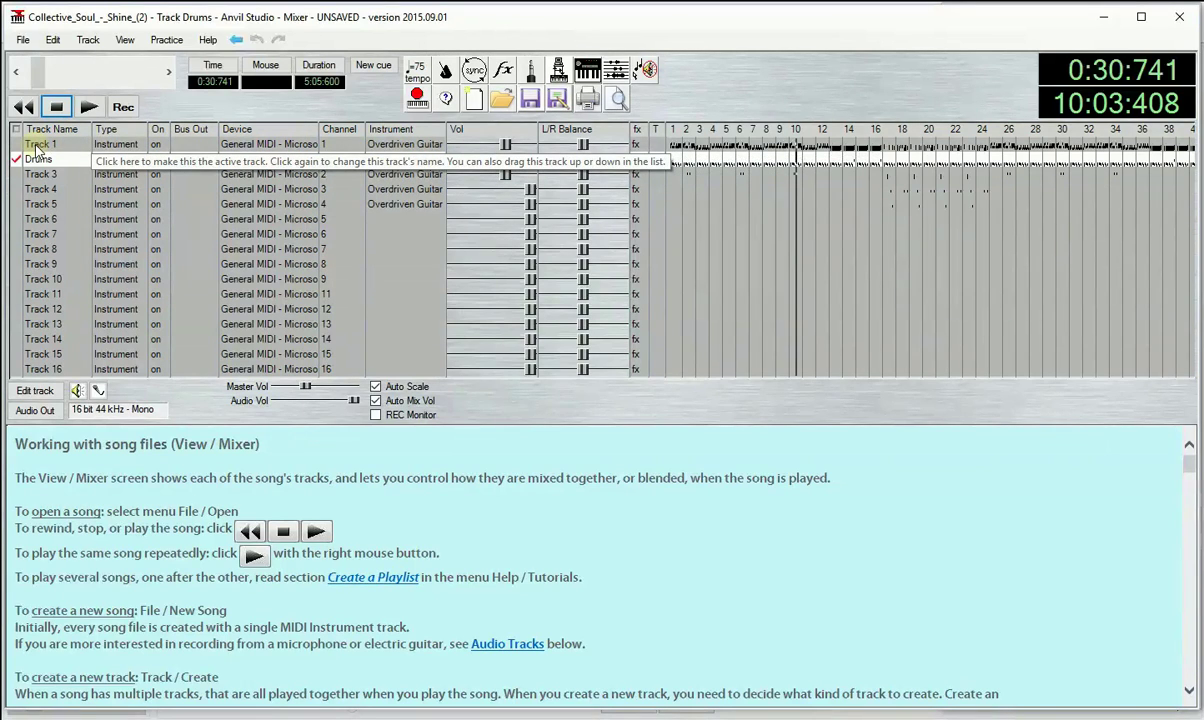
{"action": "left_click", "coordinate": [36, 147]}
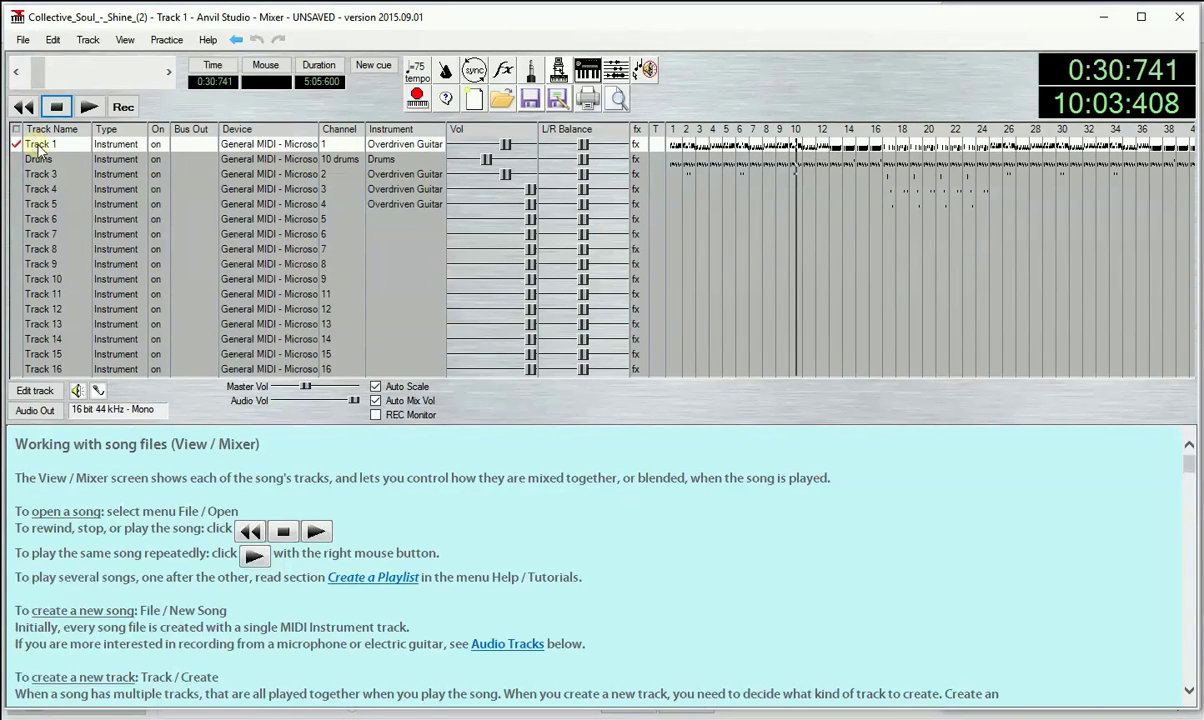
{"action": "left_click", "coordinate": [37, 148]}
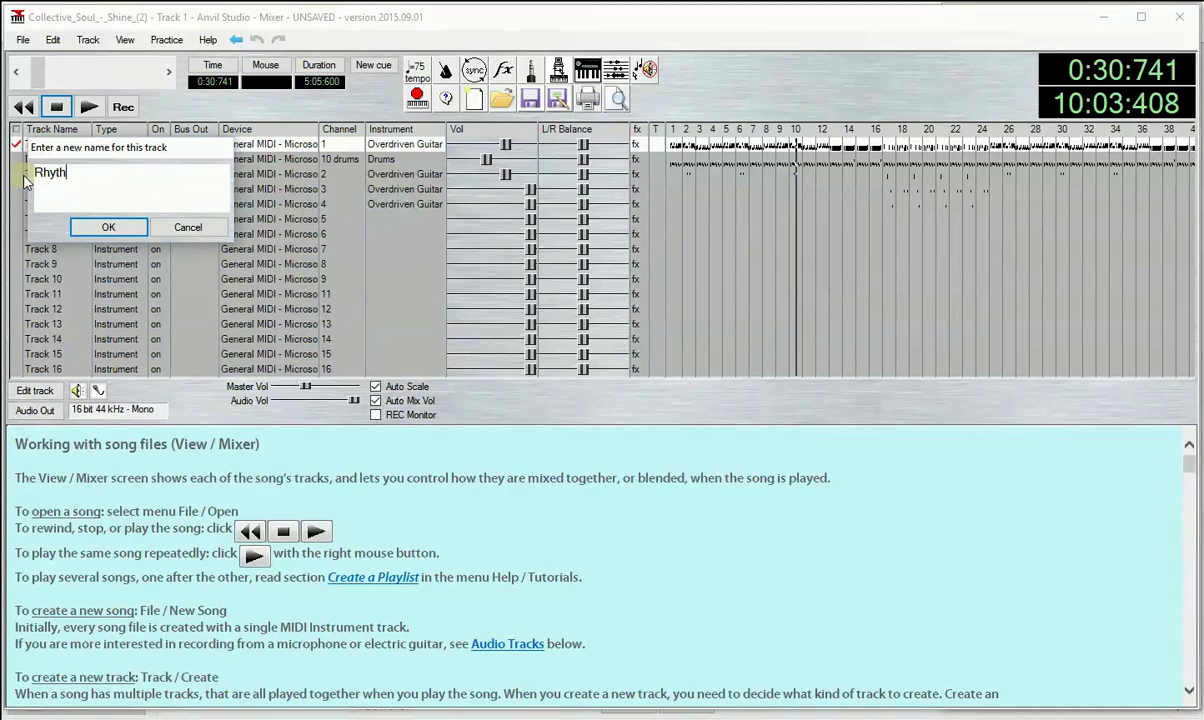
{"action": "key", "text": "Return"}
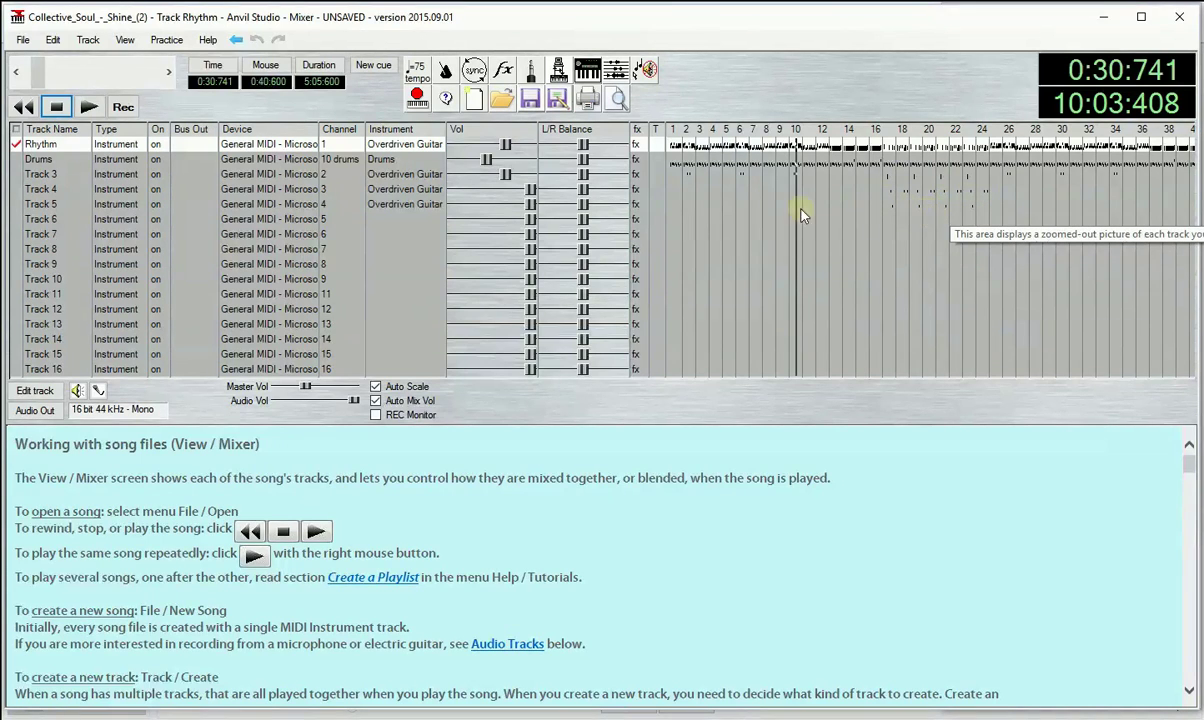
- Rename the overdriven guitar tracks Track 3, Track 4 and Track 5 as Gtr1, Gtr2 and Gtr3
{"action": "left_click", "coordinate": [33, 175]}
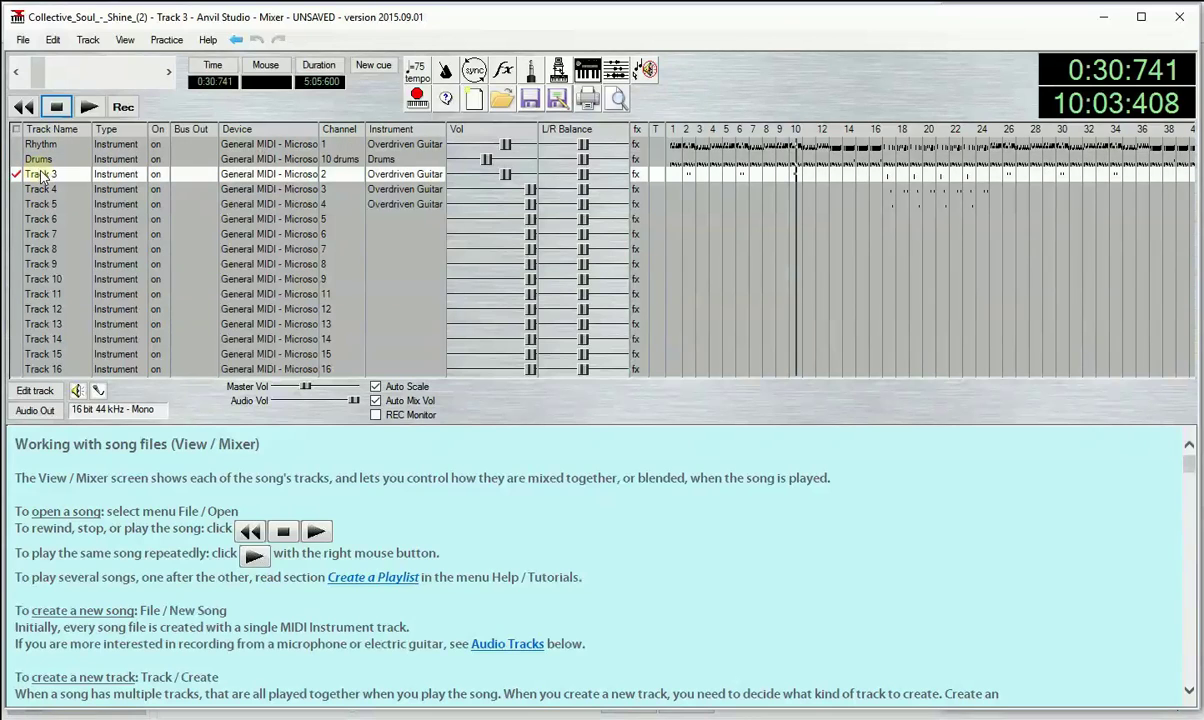
{"action": "left_click", "coordinate": [41, 176]}
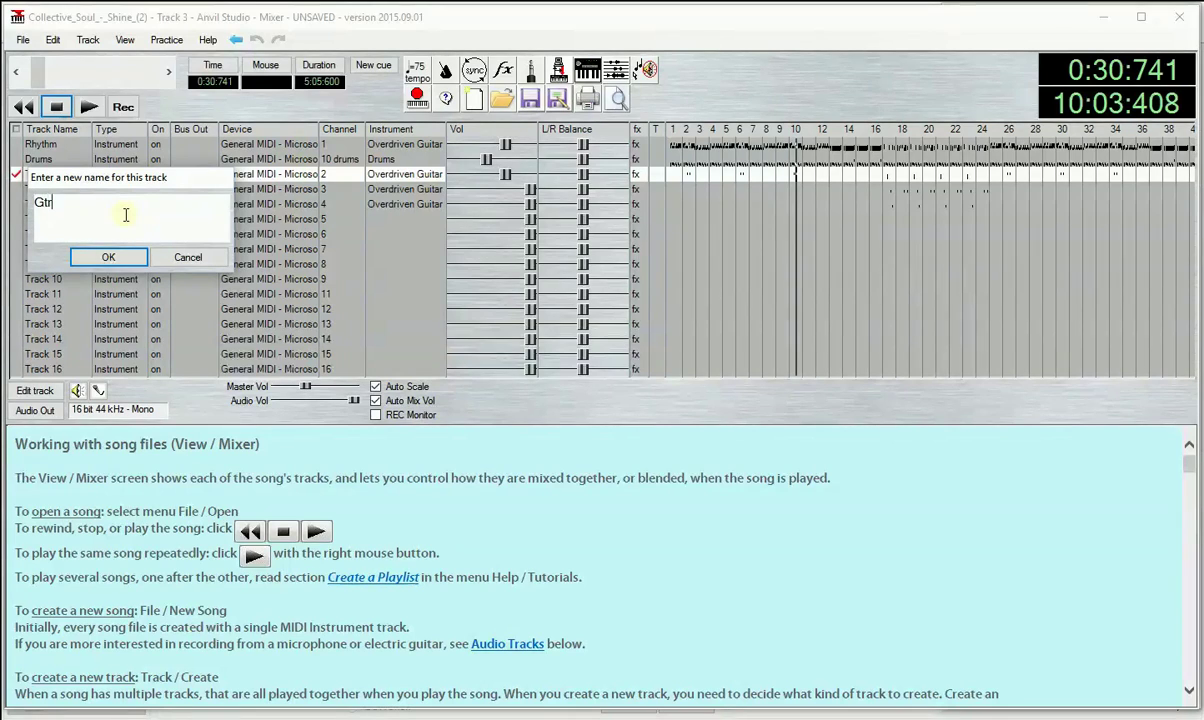
{"action": "key", "text": "Return"}
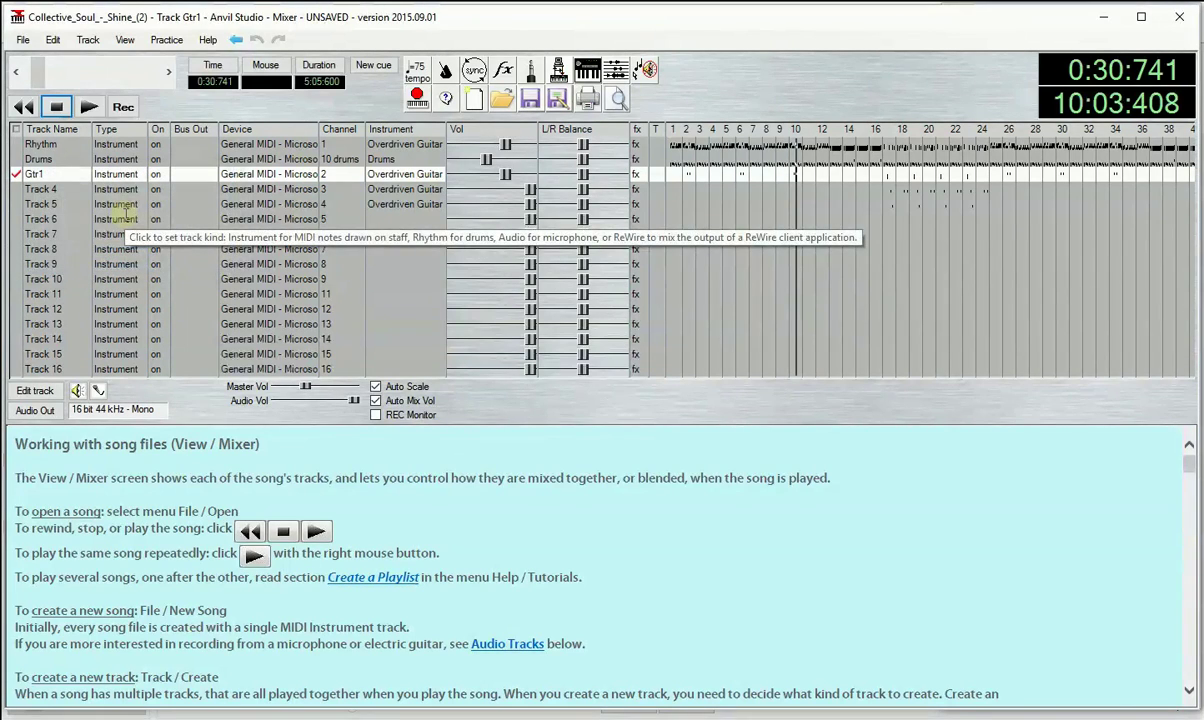
{"action": "left_click", "coordinate": [32, 187]}
{"action": "double_click", "coordinate": [30, 190]}
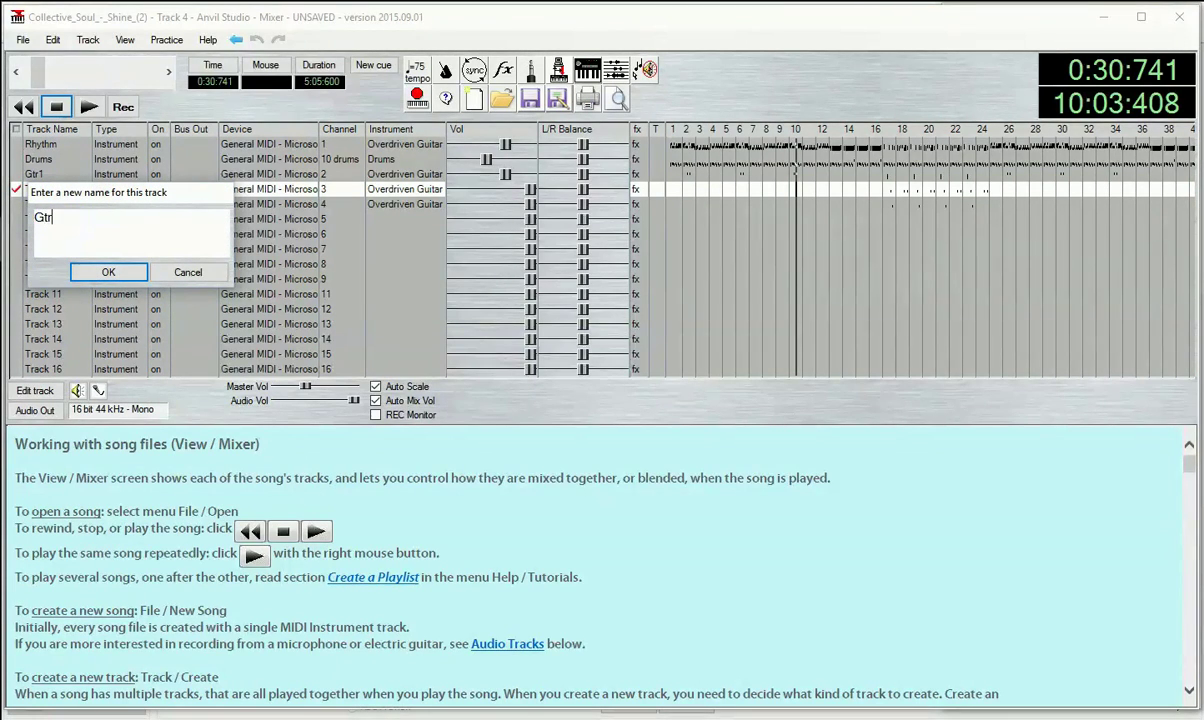
{"action": "key", "text": "Return"}
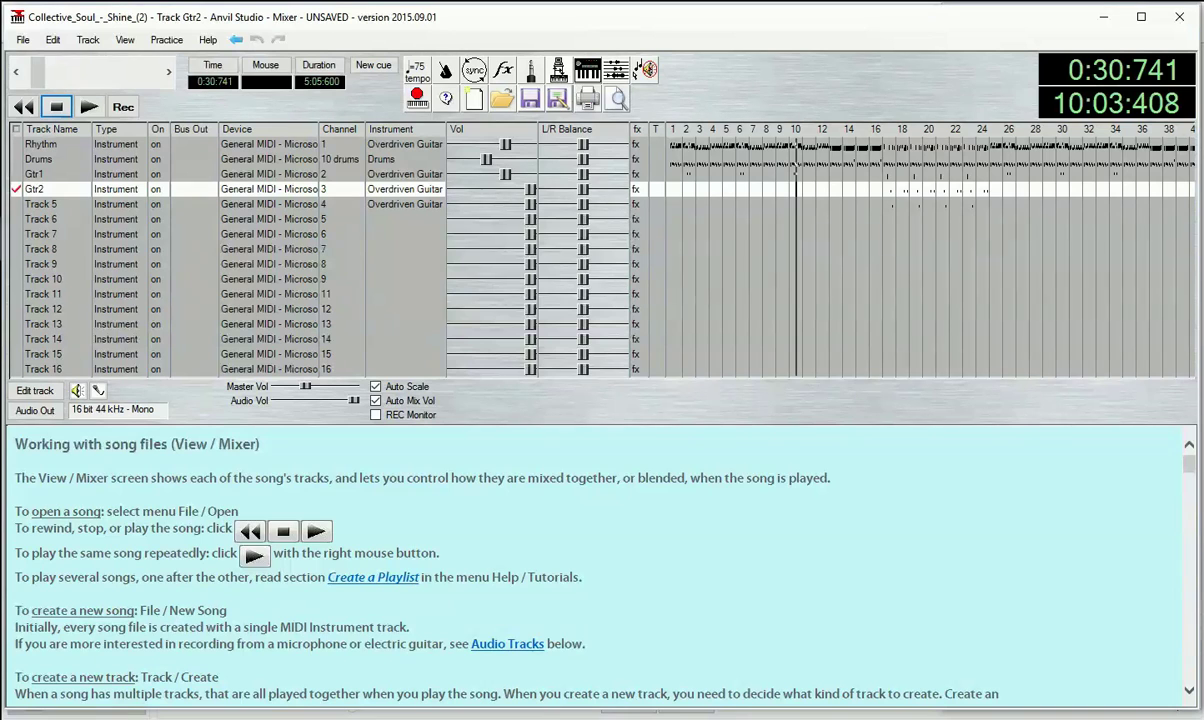
{"action": "left_click", "coordinate": [41, 205]}
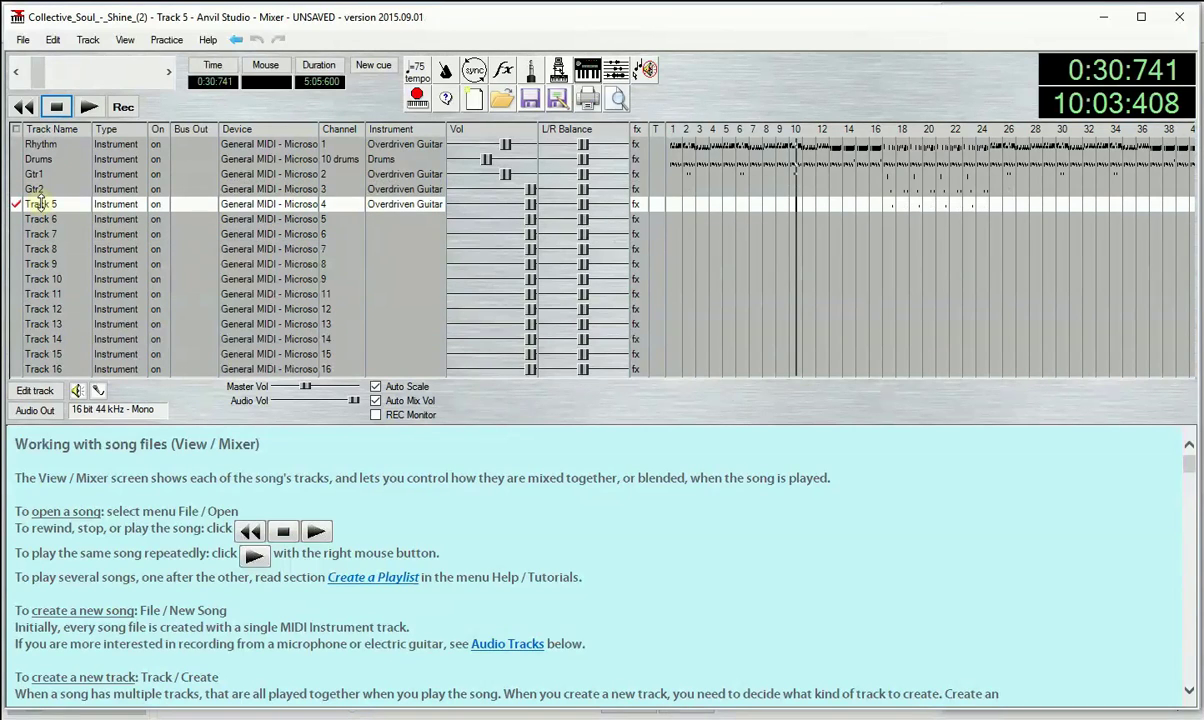
{"action": "left_click", "coordinate": [38, 201]}
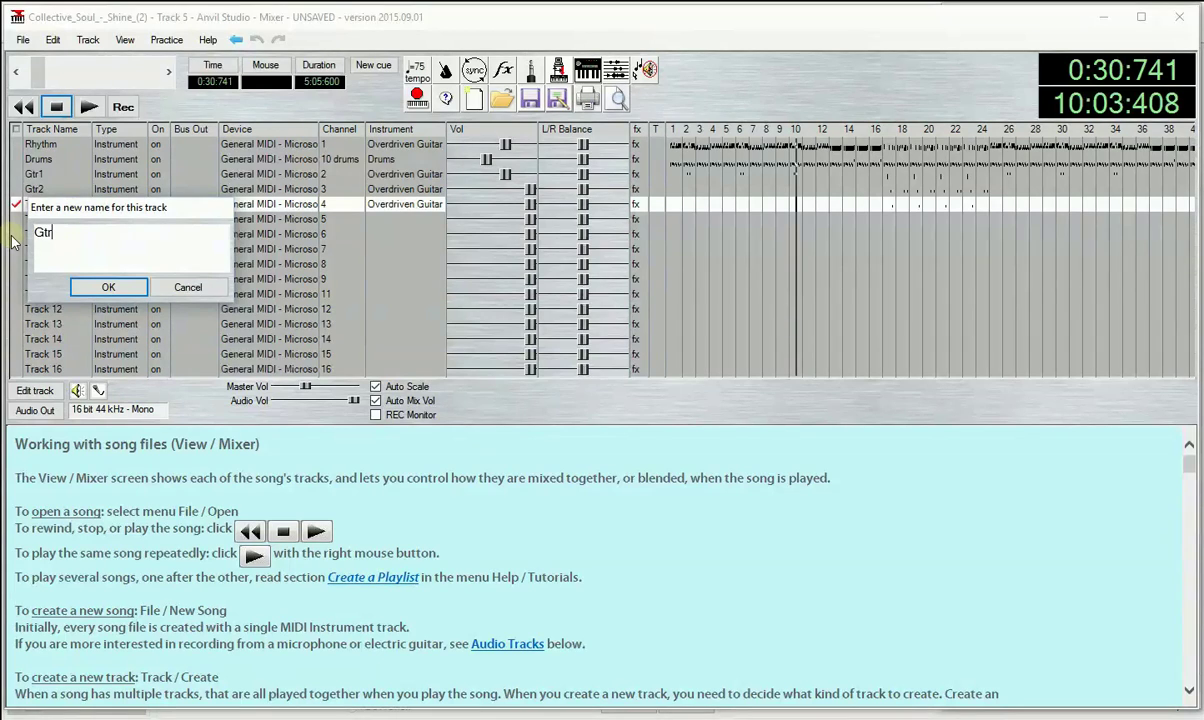
{"action": "key", "text": "Return"}
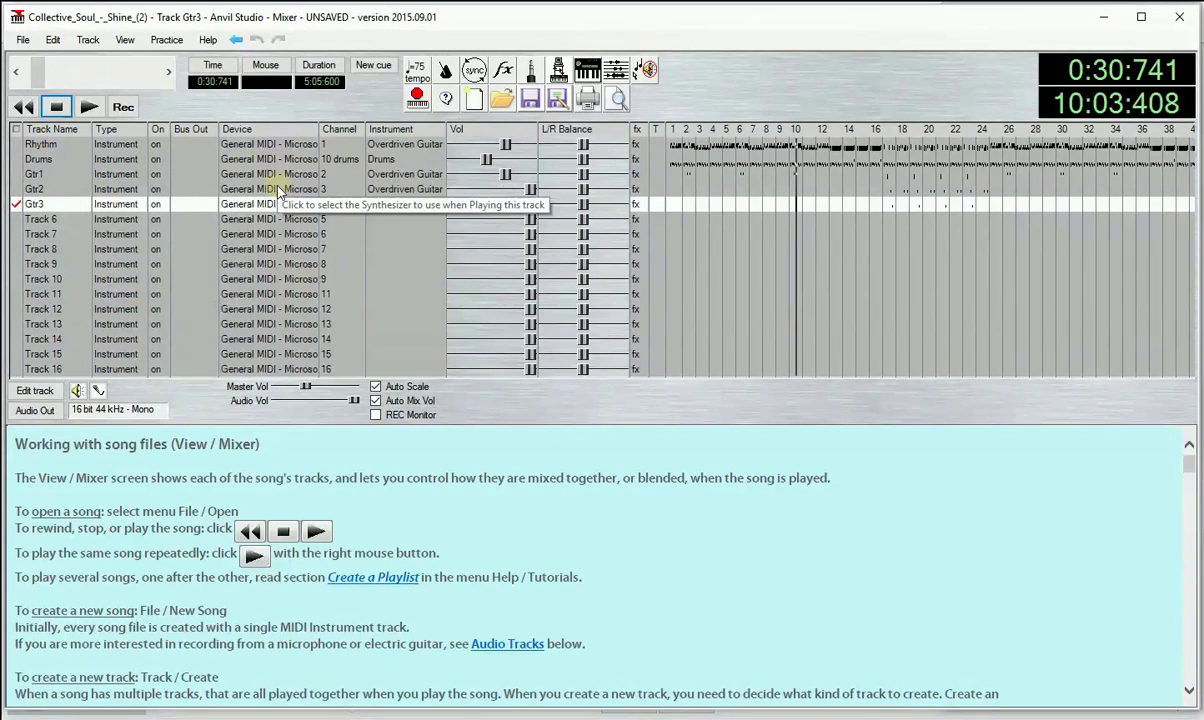
- Make the empty Track 6 active, return the song to its beginning and show the track in the Composer view
{"action": "left_click", "coordinate": [36, 221]}
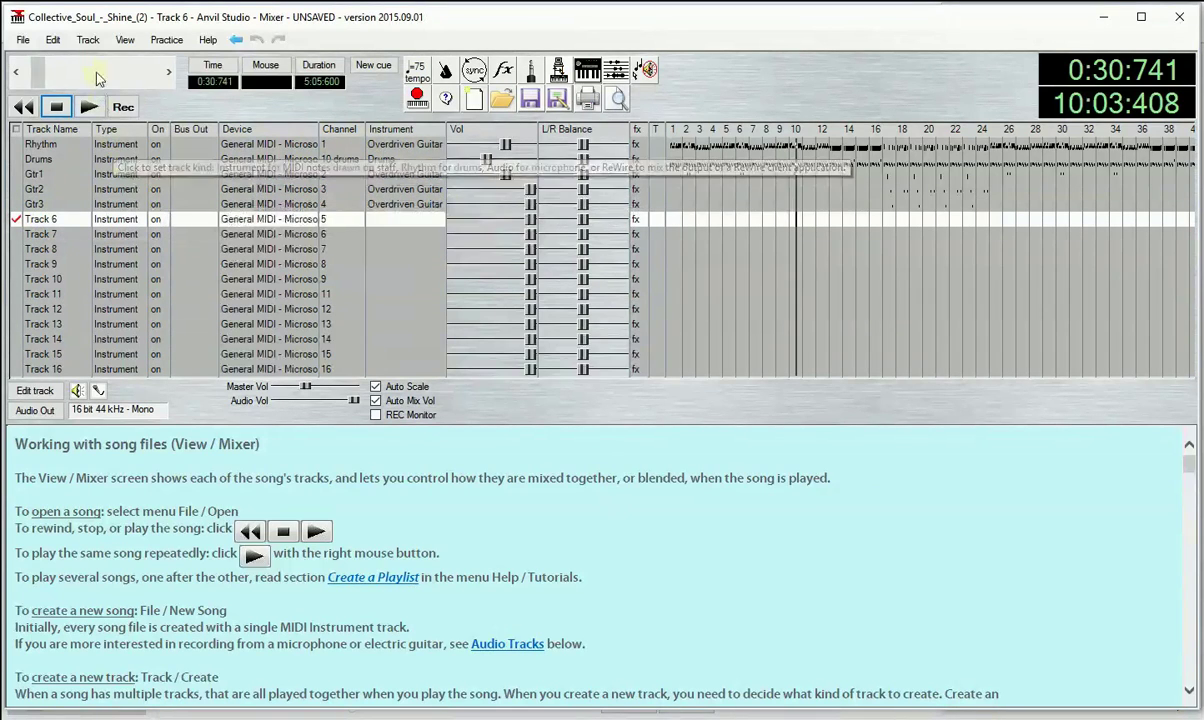
{"action": "left_click_drag", "start_coordinate": [38, 80], "coordinate": [22, 76]}
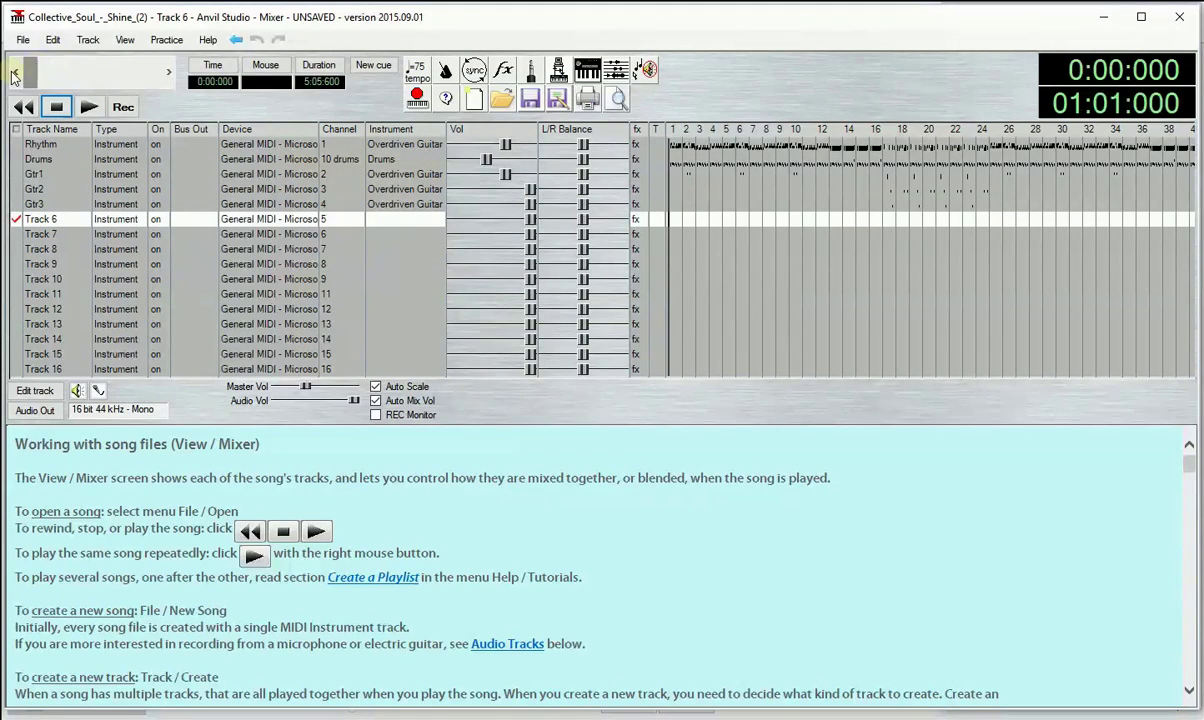
{"action": "left_click", "coordinate": [125, 40]}
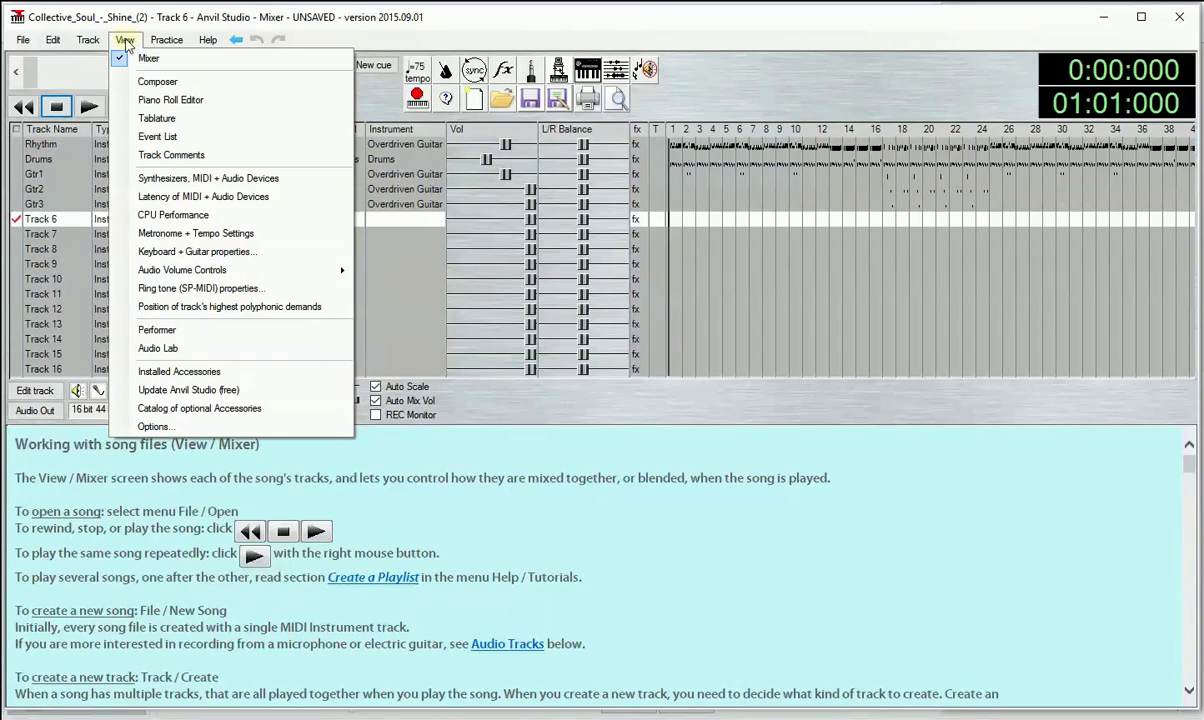
{"action": "left_click", "coordinate": [153, 86]}
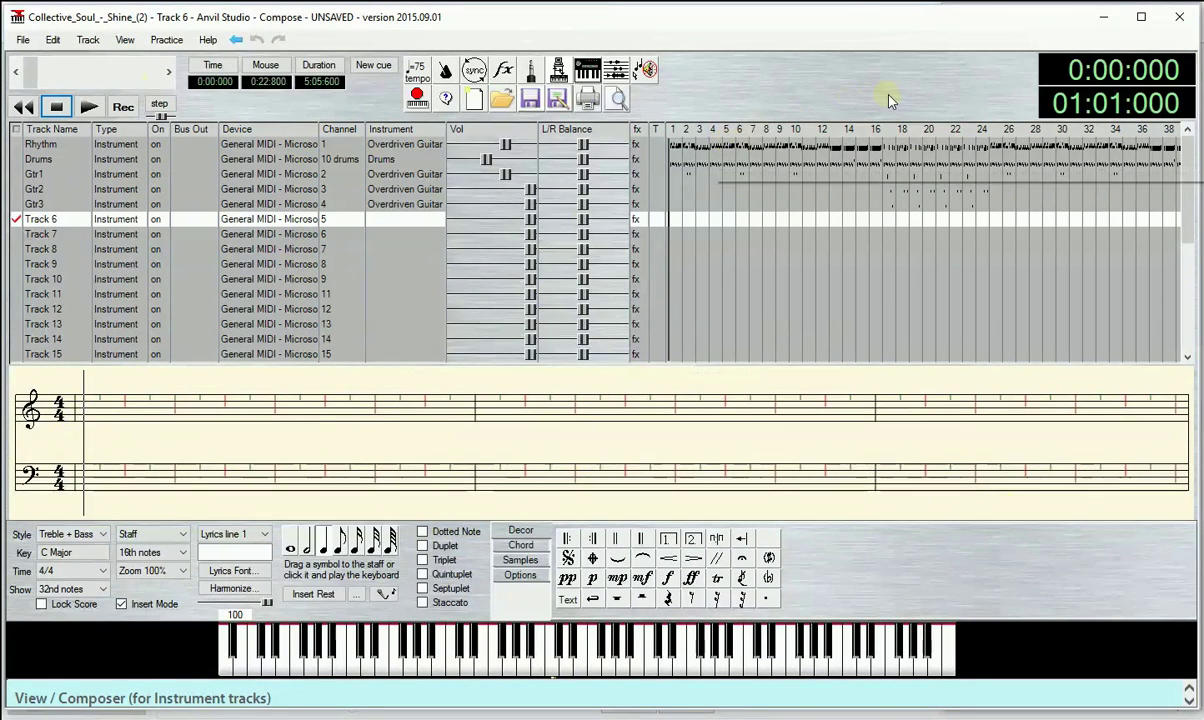
{"action": "mouse_move", "coordinate": [27, 72]}
{"action": "left_mouse_down"}
{"action": "mouse_move", "coordinate": [123, 75]}
{"action": "mouse_move", "coordinate": [24, 73]}
{"action": "left_mouse_up"}
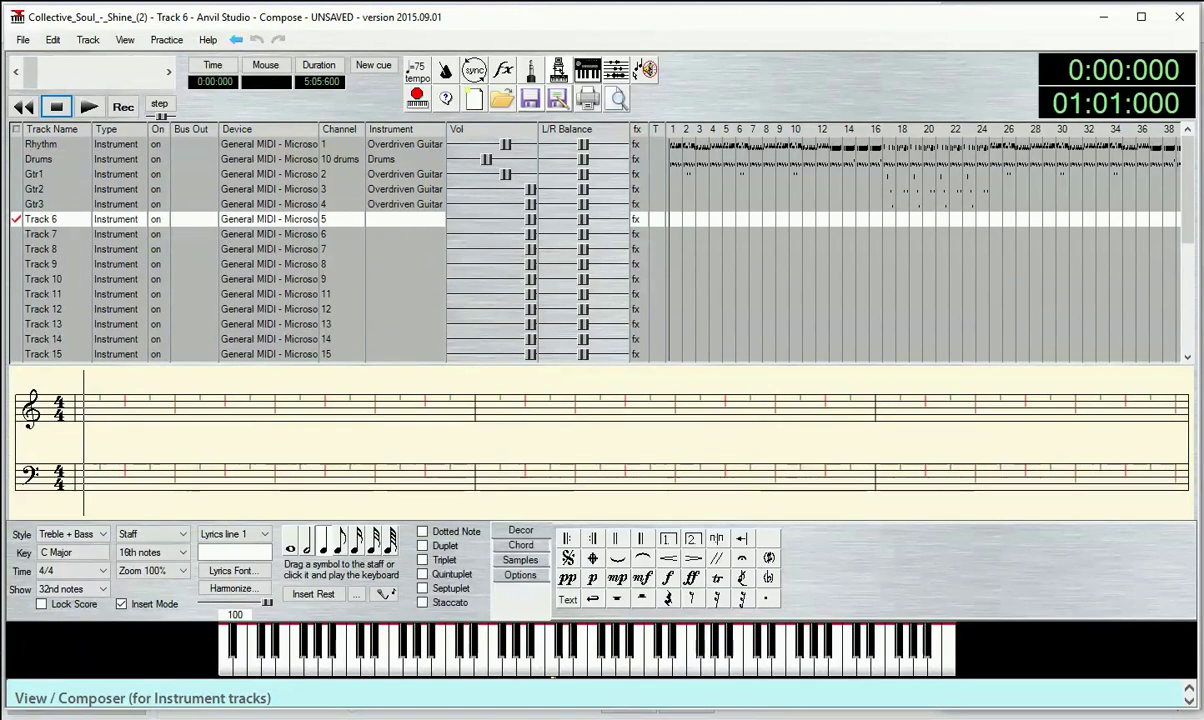
- Open Shine from the Downloads folder, fit its Anvil Studio window to the screen and stop playback
{"action": "mouse_move", "coordinate": [15, 710]}
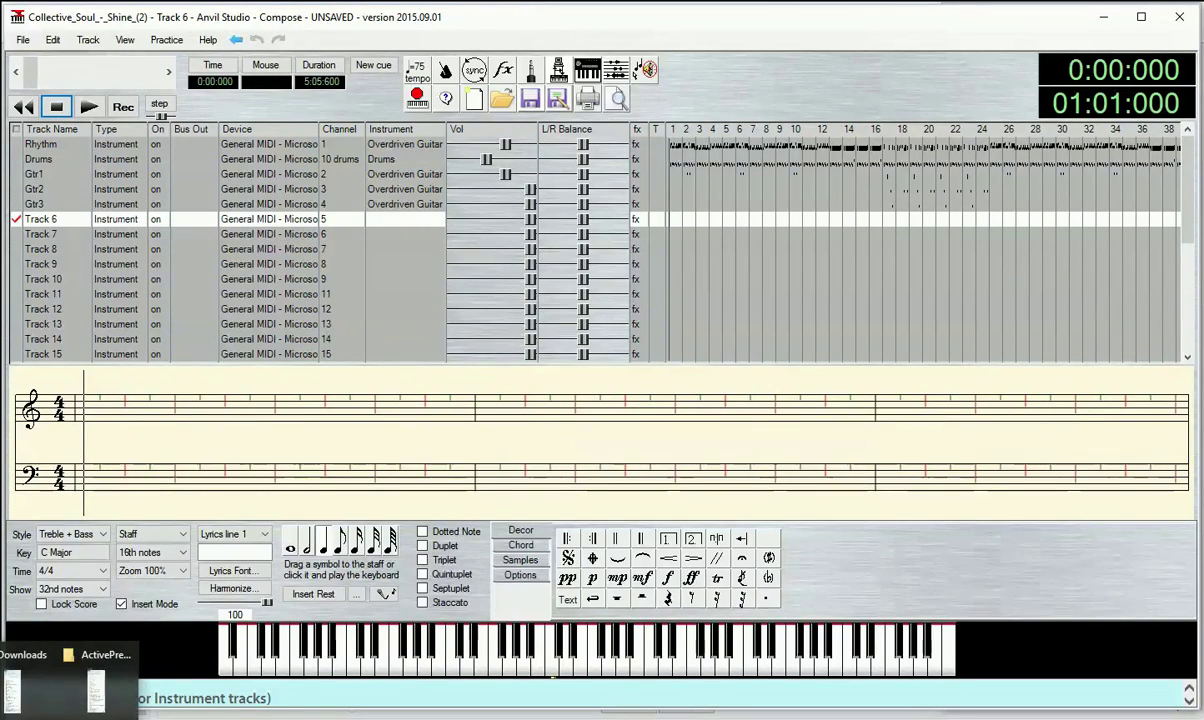
{"action": "left_click", "coordinate": [14, 703]}
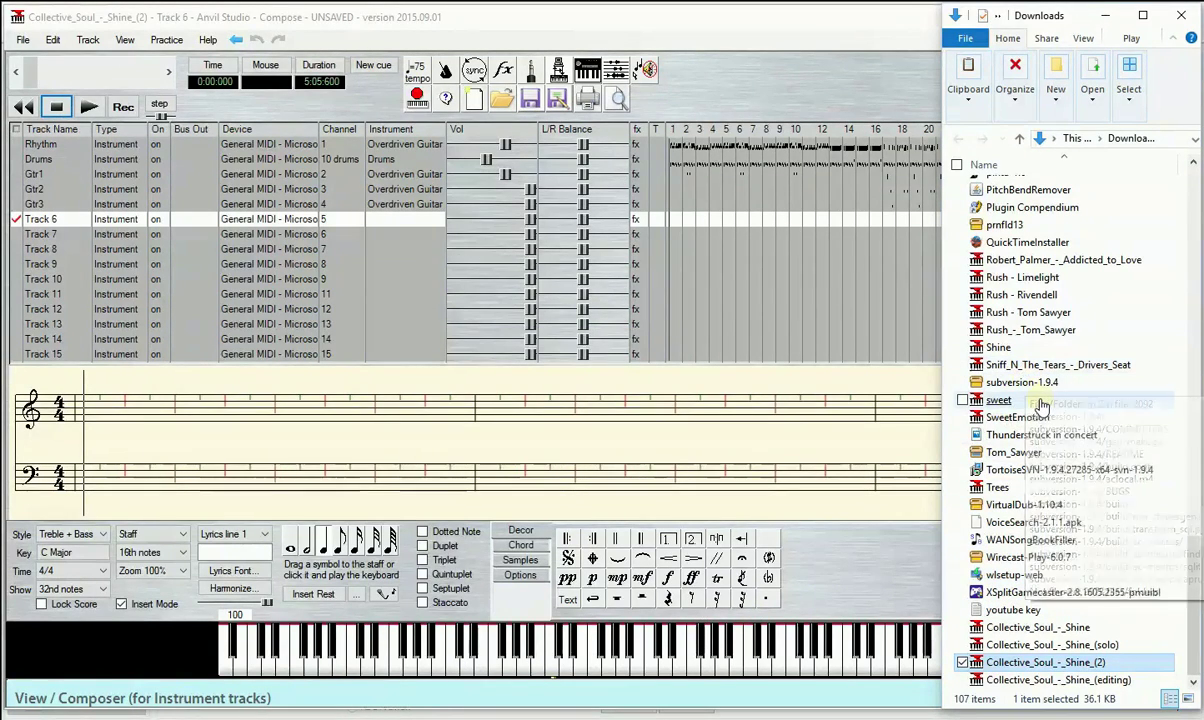
{"action": "left_click", "coordinate": [999, 351]}
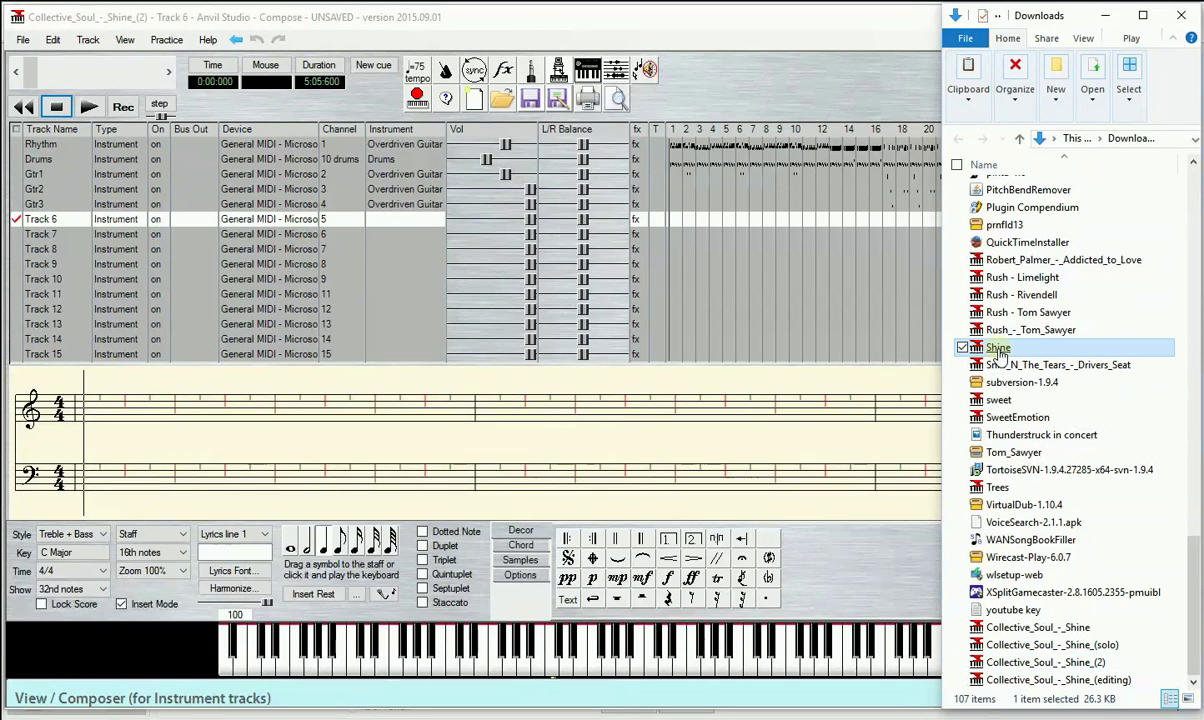
{"action": "double_click", "coordinate": [999, 349]}
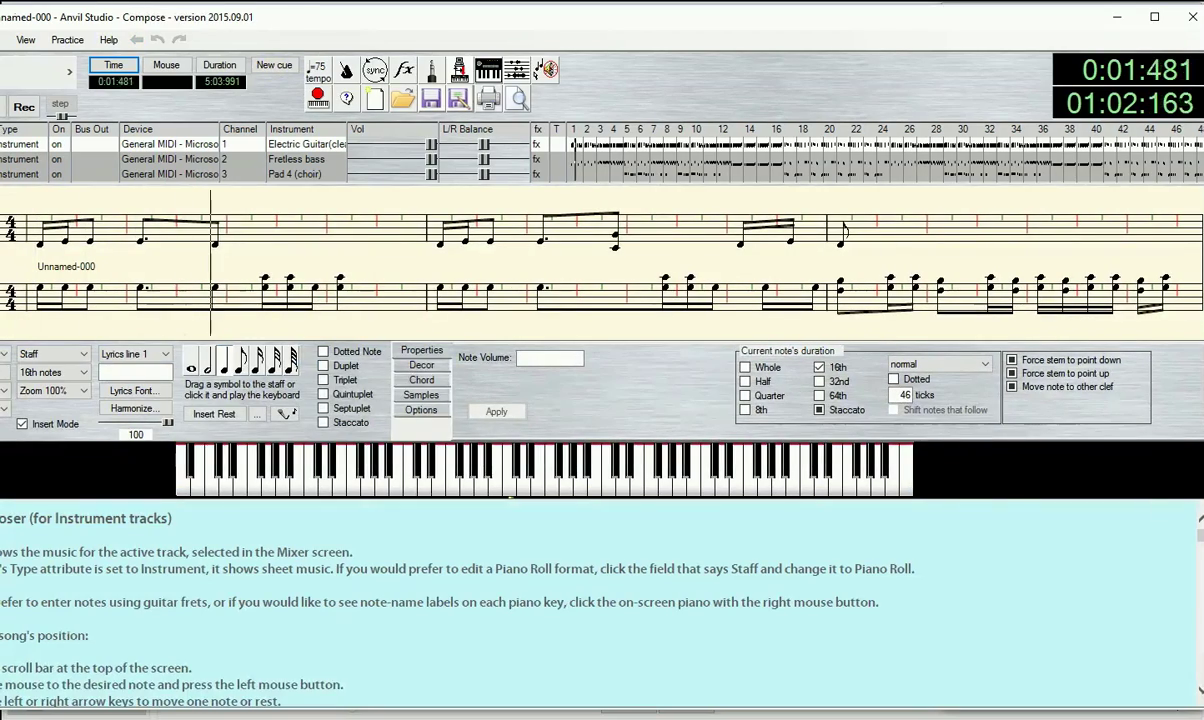
{"action": "left_click_drag", "start_coordinate": [5, 531], "coordinate": [0, 531]}
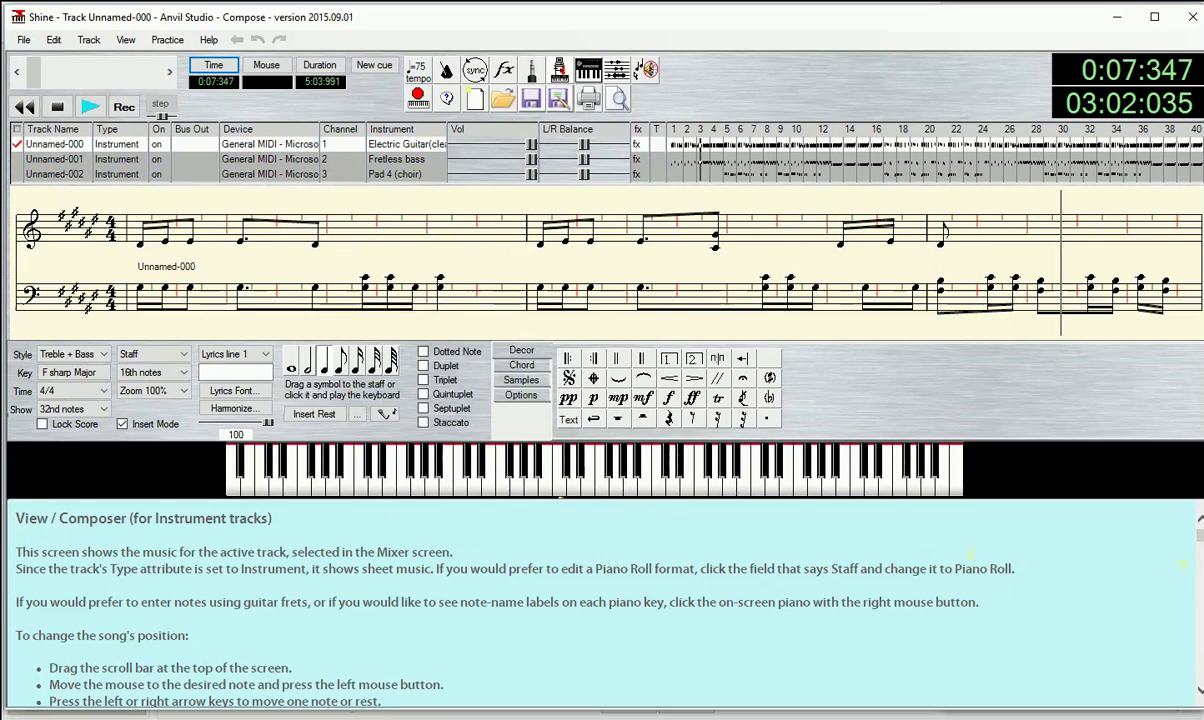
{"action": "left_click_drag", "start_coordinate": [1203, 463], "coordinate": [1197, 463]}
{"action": "left_click_drag", "start_coordinate": [1193, 463], "coordinate": [1200, 463]}
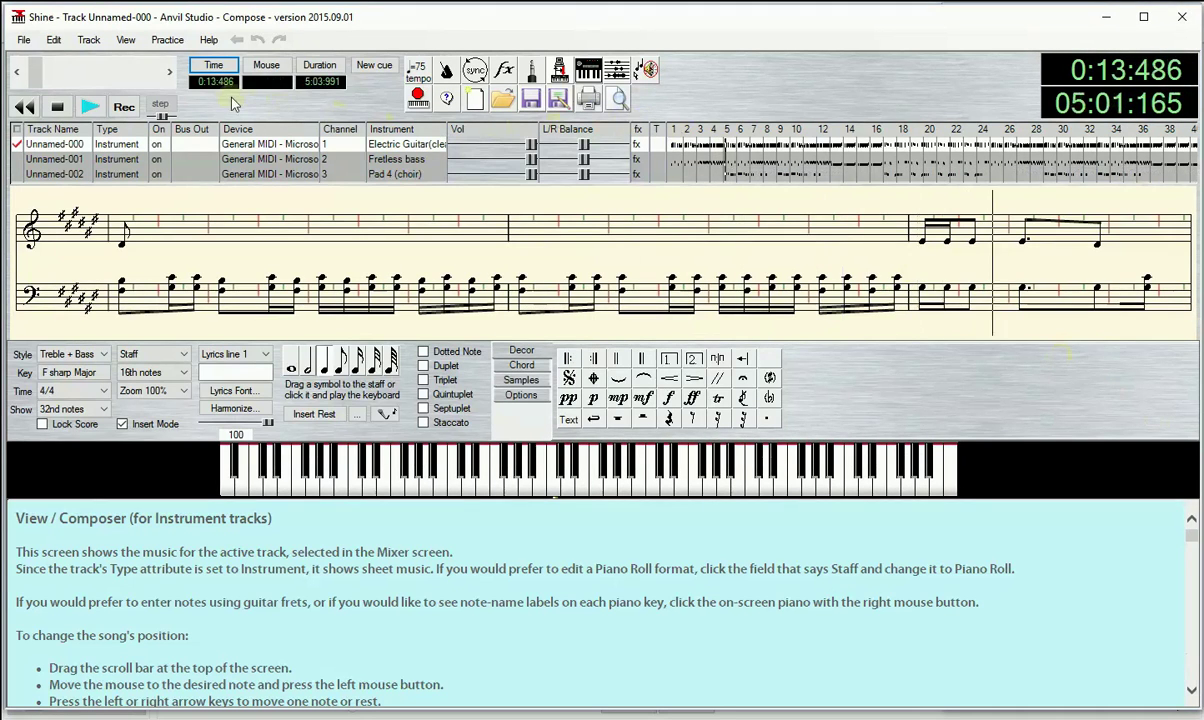
{"action": "left_click", "coordinate": [57, 107]}
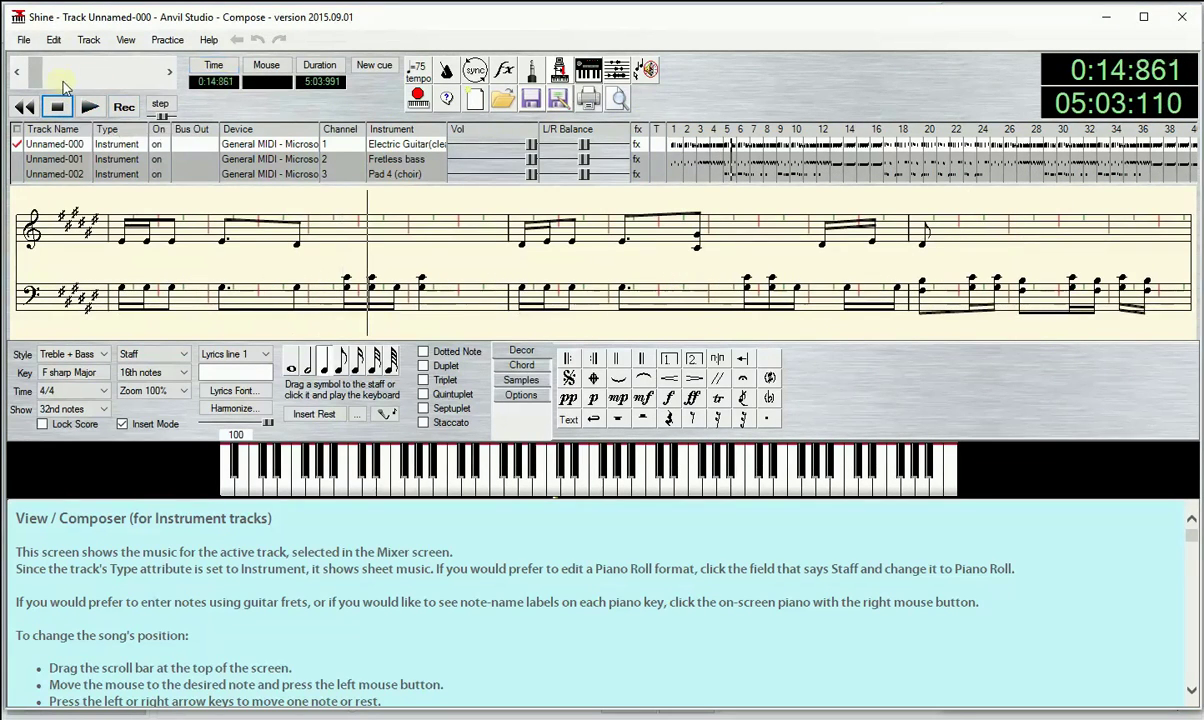
- Examine the song's tempo settings without changing them and return the Shine song to its beginning
{"action": "left_click", "coordinate": [419, 72]}
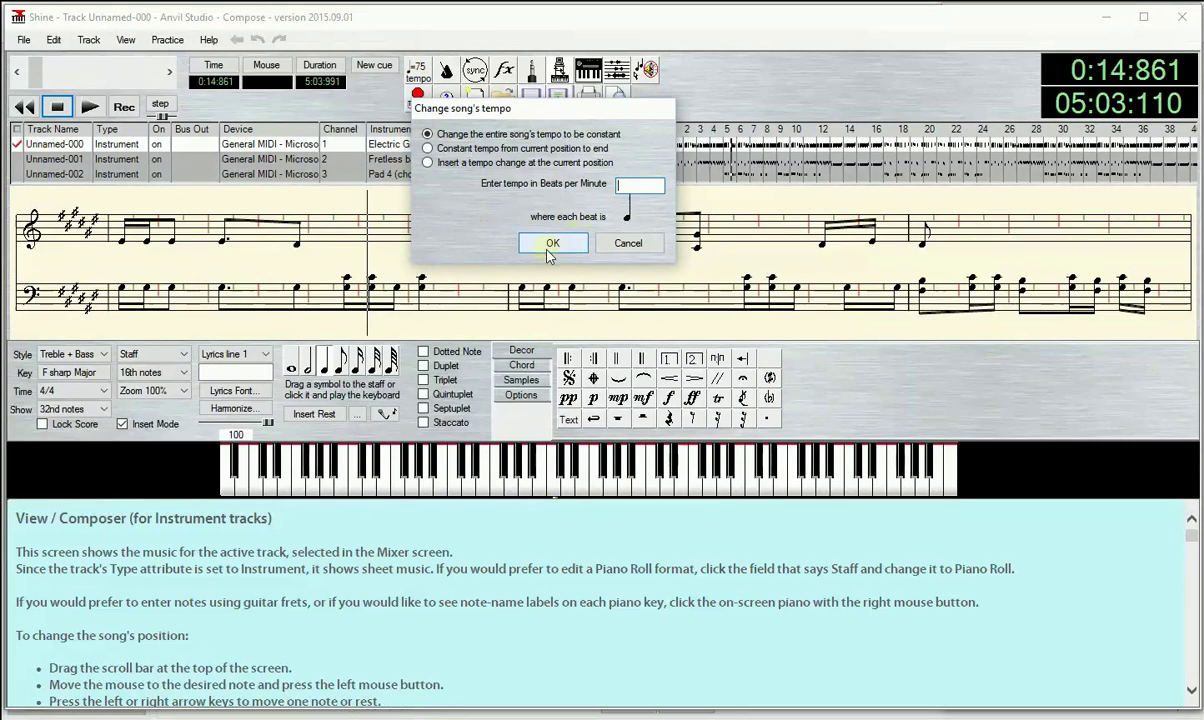
{"action": "left_click", "coordinate": [630, 244]}
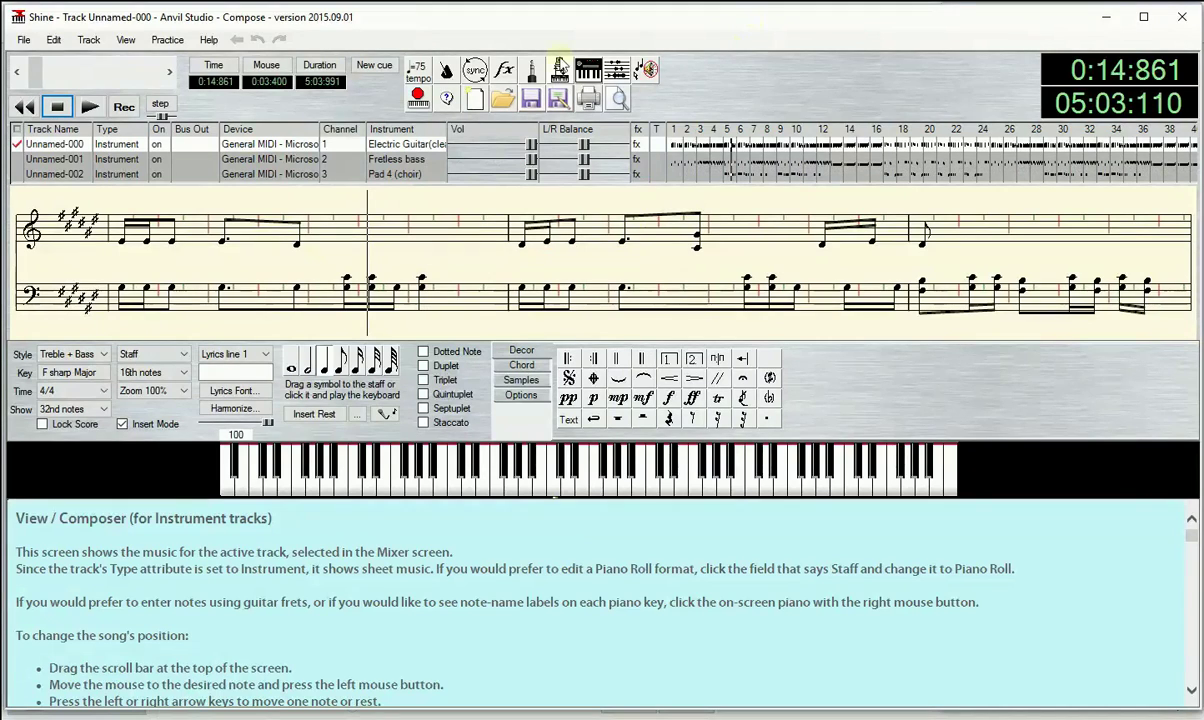
{"action": "left_click_drag", "start_coordinate": [36, 72], "coordinate": [18, 72]}
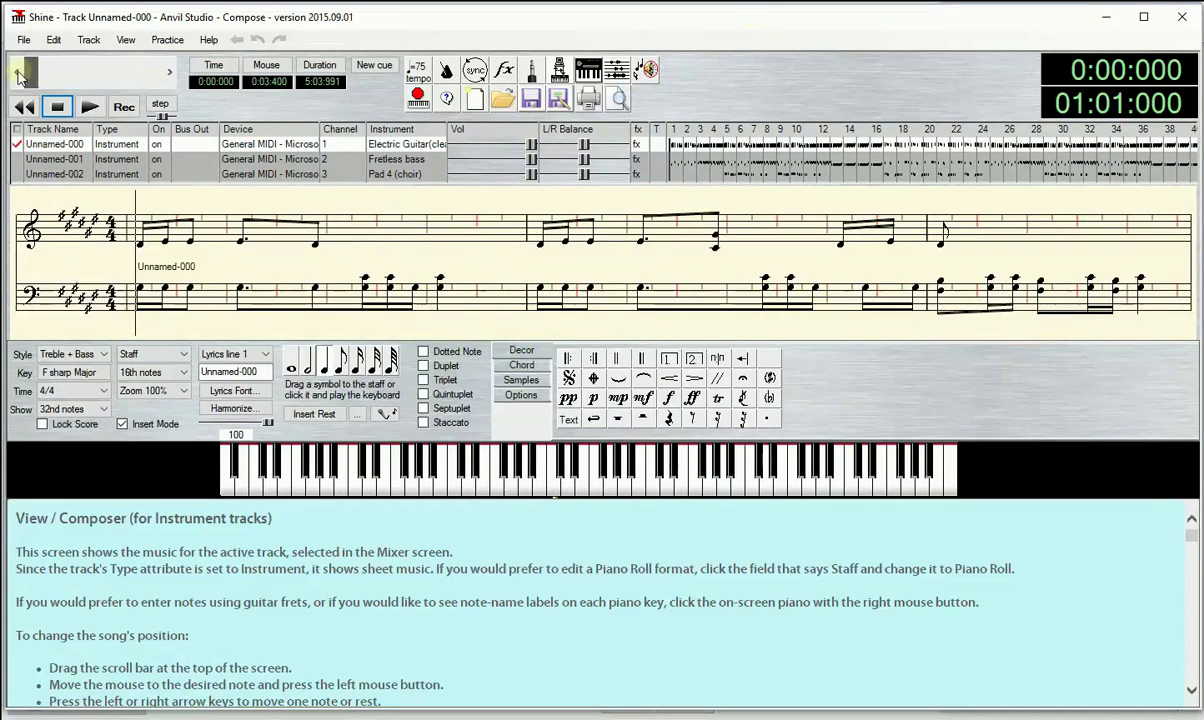
- Select all notes of the clean electric guitar track Unnamed-000 in the Shine song and copy them
{"action": "left_click", "coordinate": [38, 147]}
{"action": "left_click", "coordinate": [190, 228]}
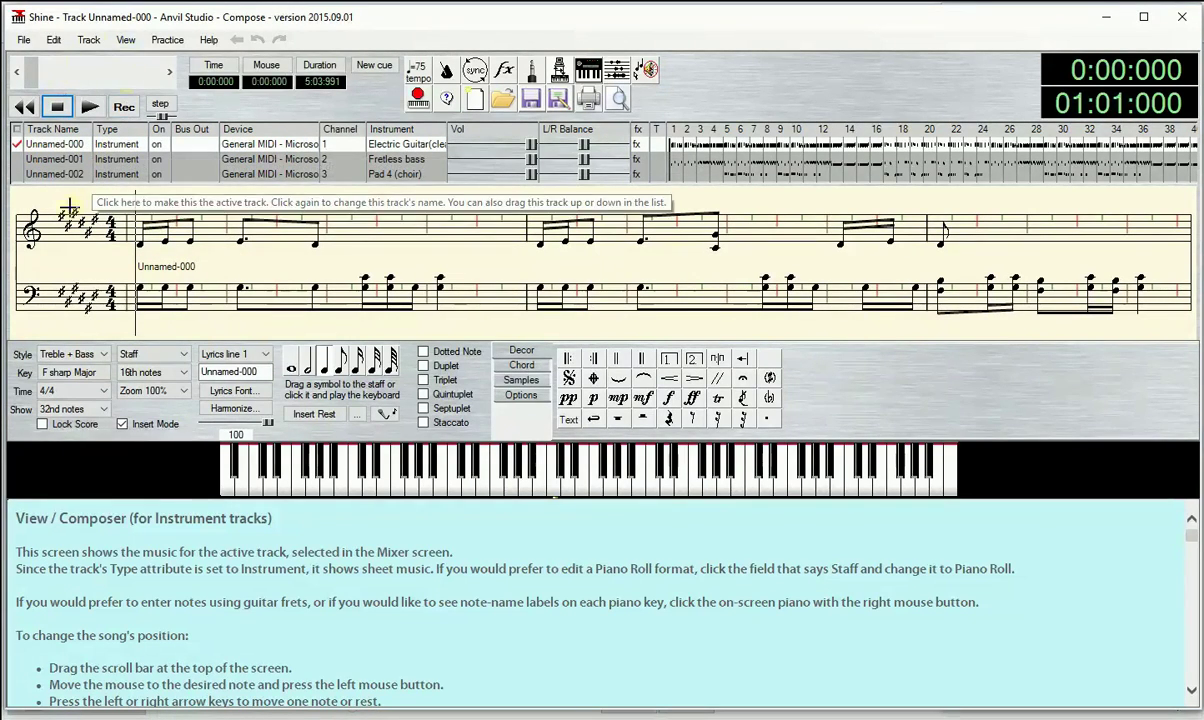
{"action": "left_click", "coordinate": [54, 41]}
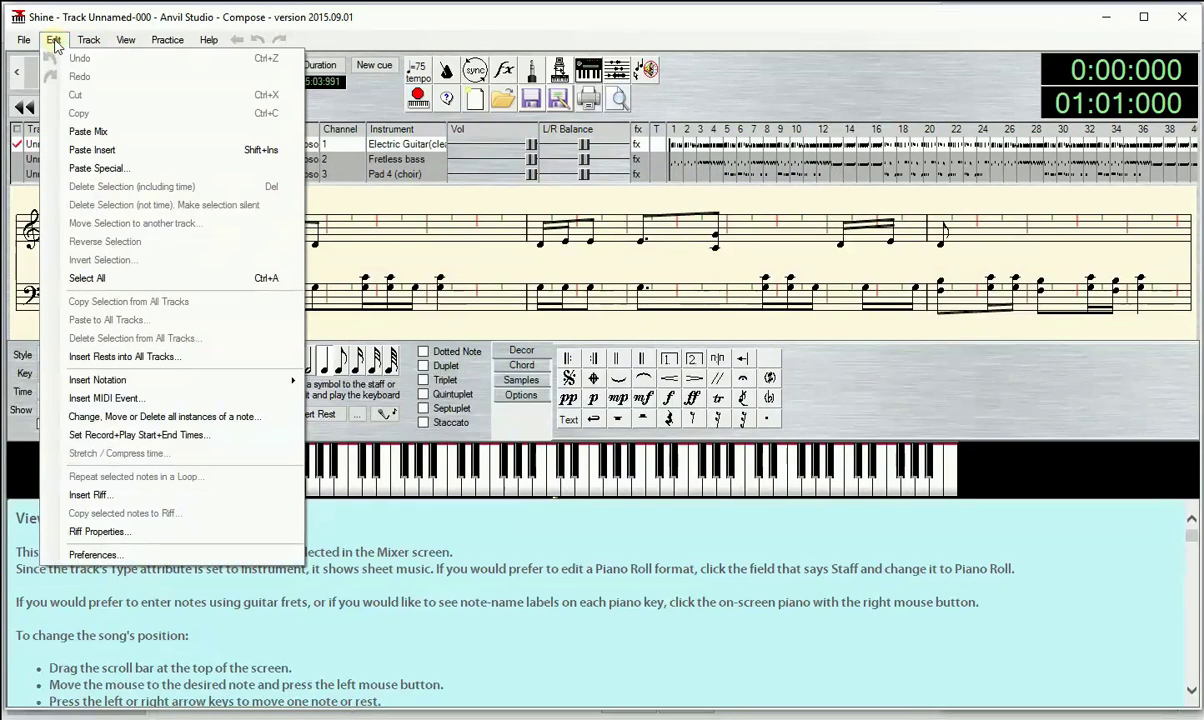
{"action": "left_click", "coordinate": [85, 279]}
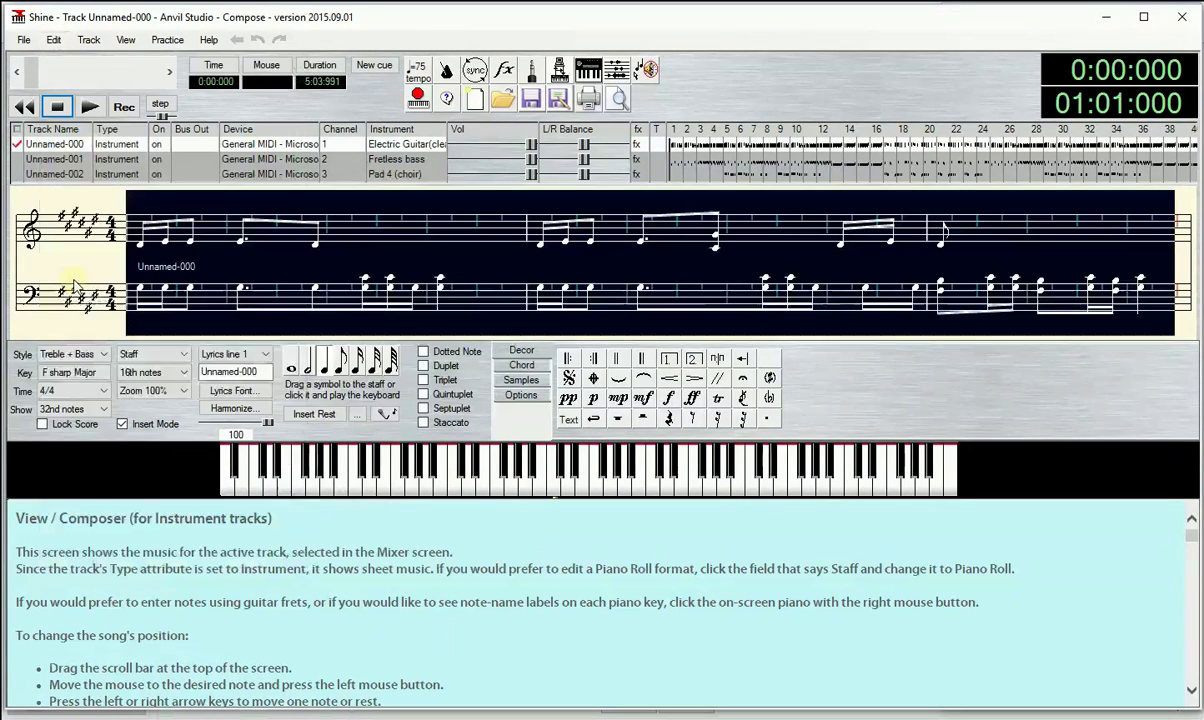
{"action": "left_click", "coordinate": [54, 42]}
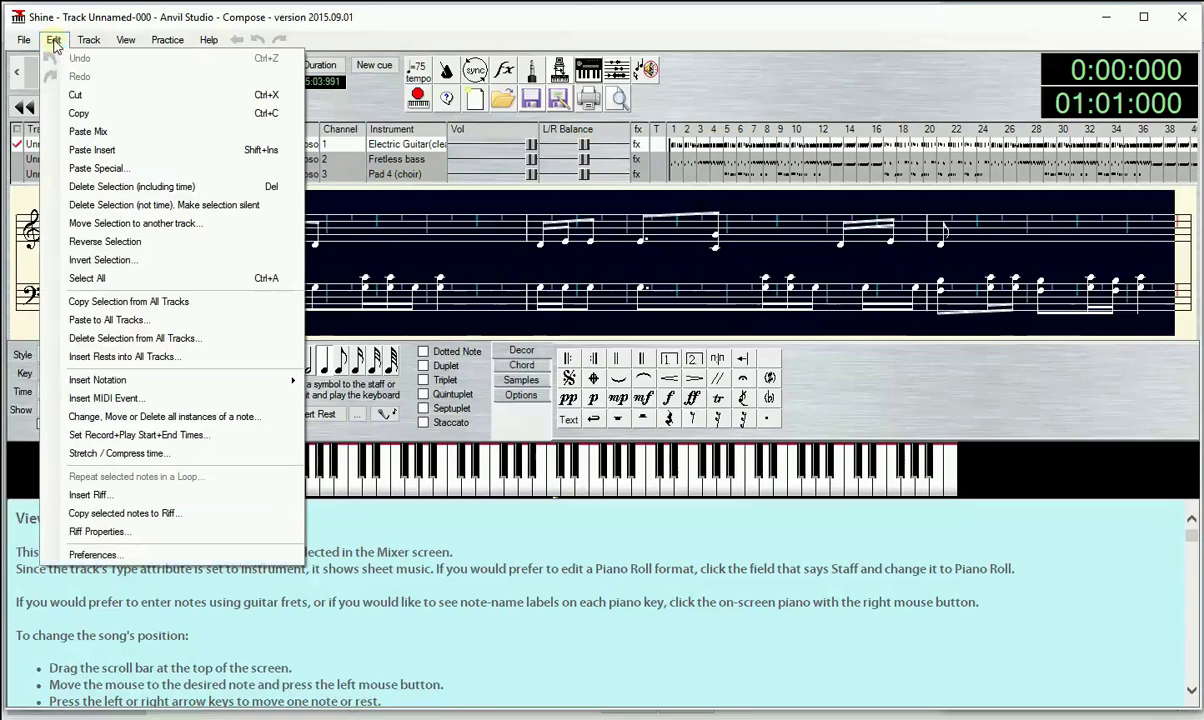
{"action": "left_click", "coordinate": [80, 114]}
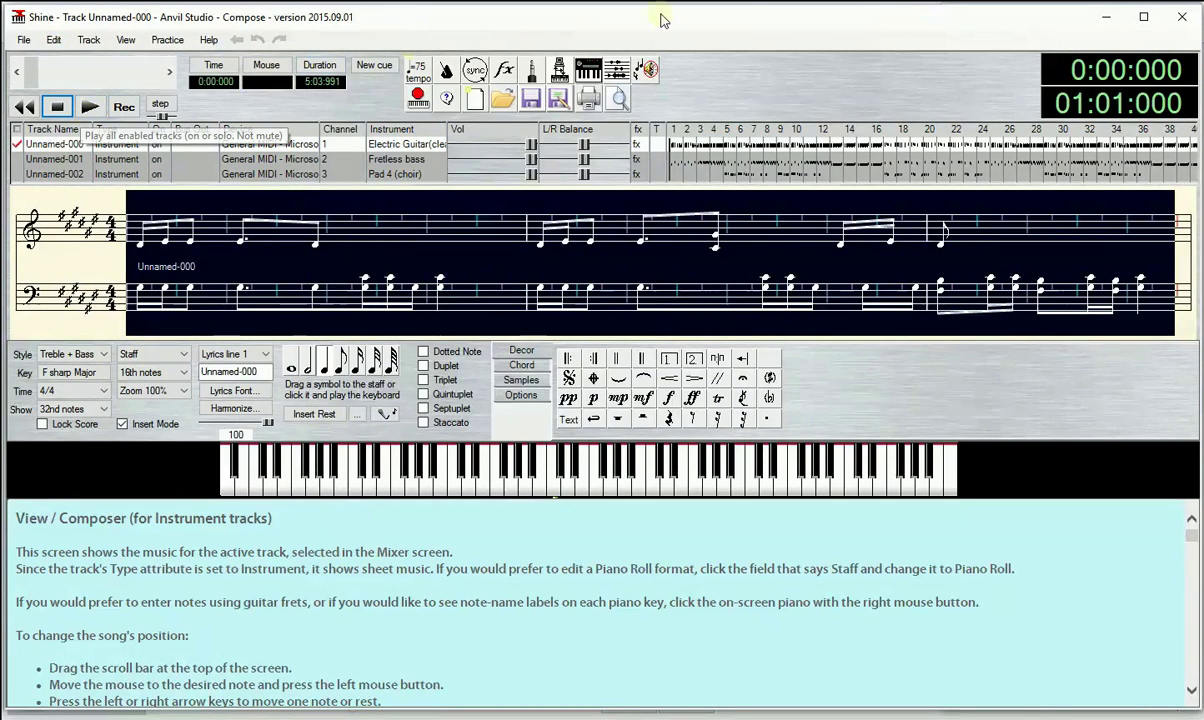
- Switch to the Collective_Soul_-_Shine_(2) song and mix the copied guitar notes into the empty Track 6 from the song's beginning
{"action": "left_click", "coordinate": [1106, 22]}
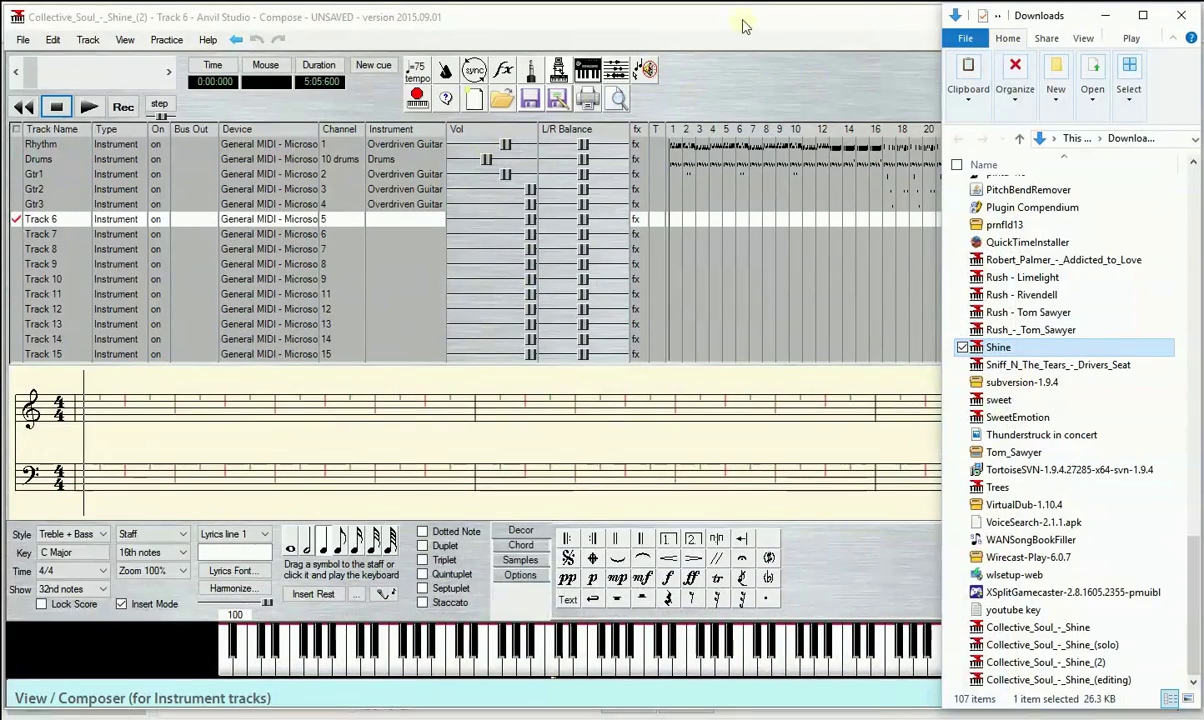
{"action": "left_click", "coordinate": [673, 22]}
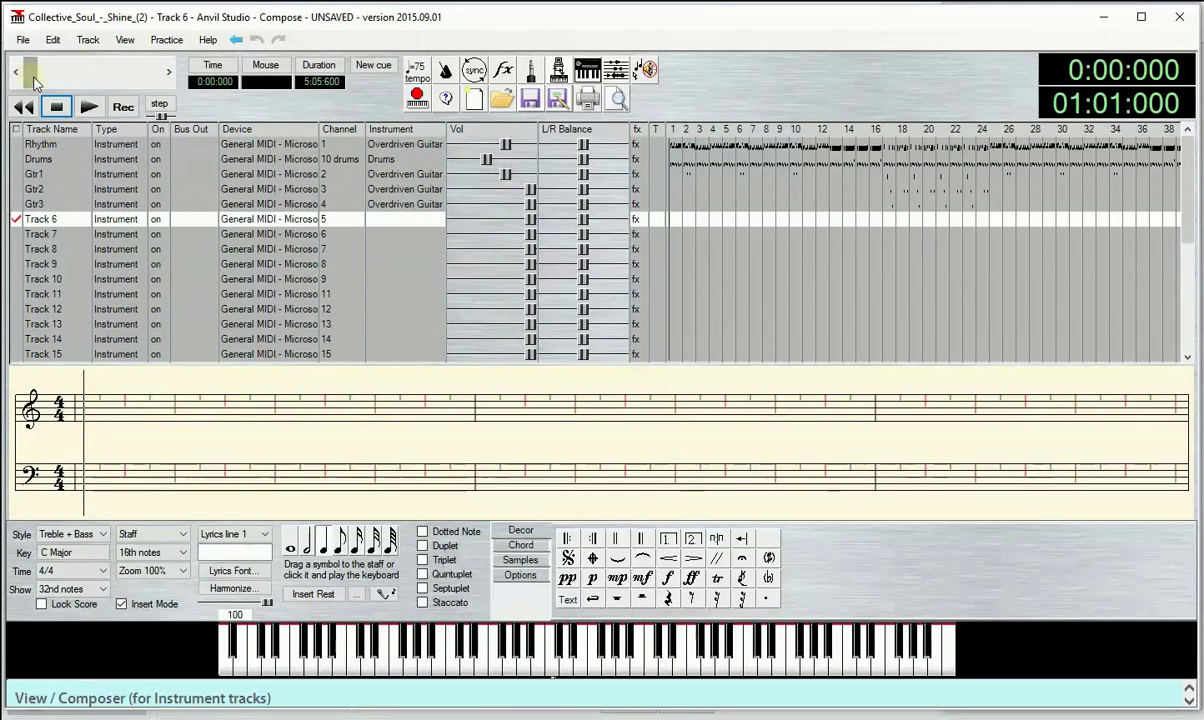
{"action": "left_click", "coordinate": [53, 40]}
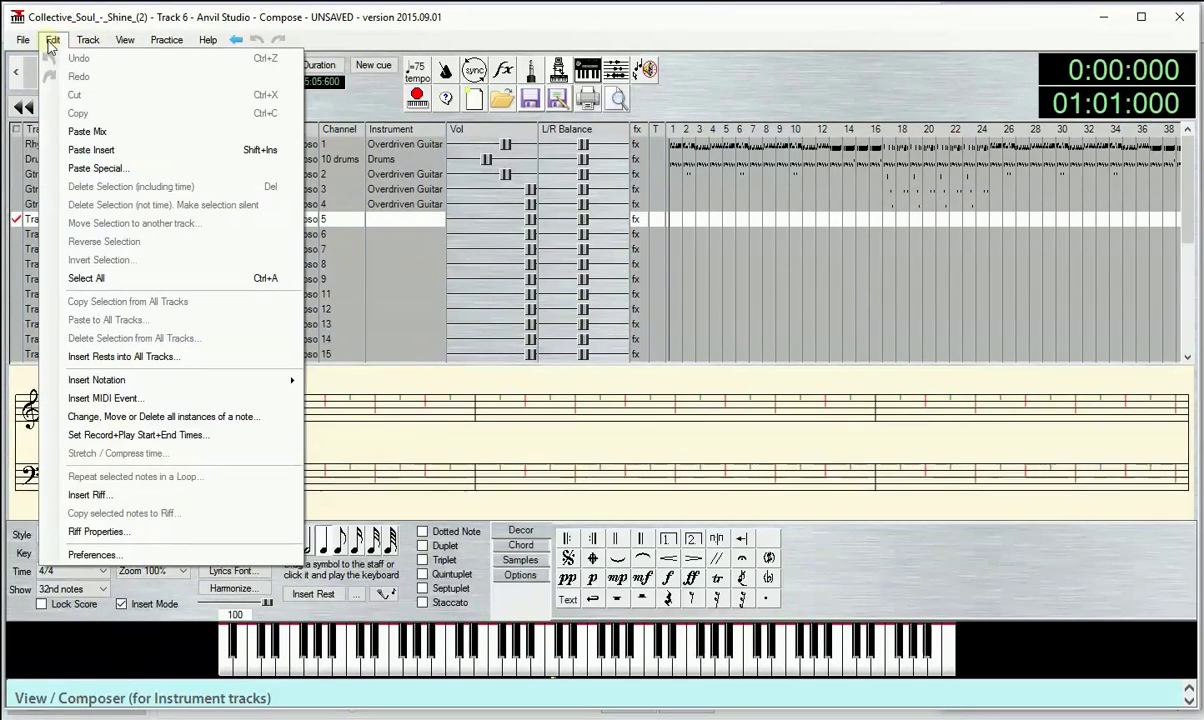
{"action": "left_click", "coordinate": [86, 131]}
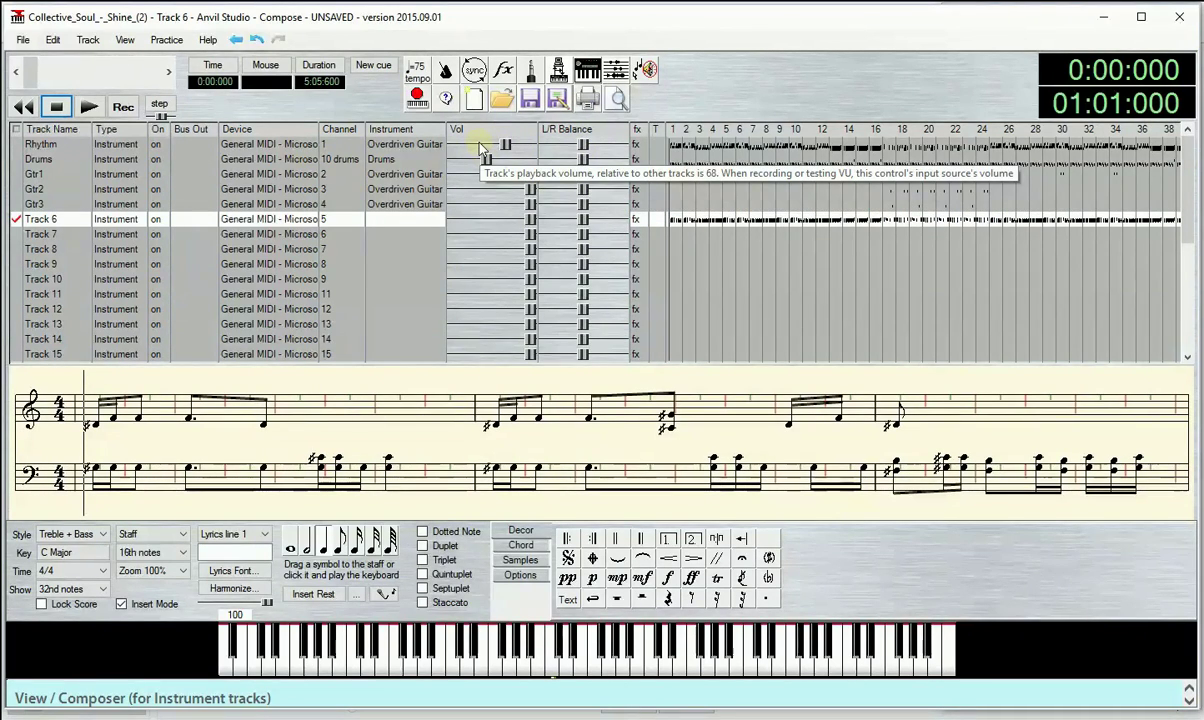
- Assign instrument 28 - Electric Guitar(clean) to Track 6
{"action": "left_click", "coordinate": [393, 224]}
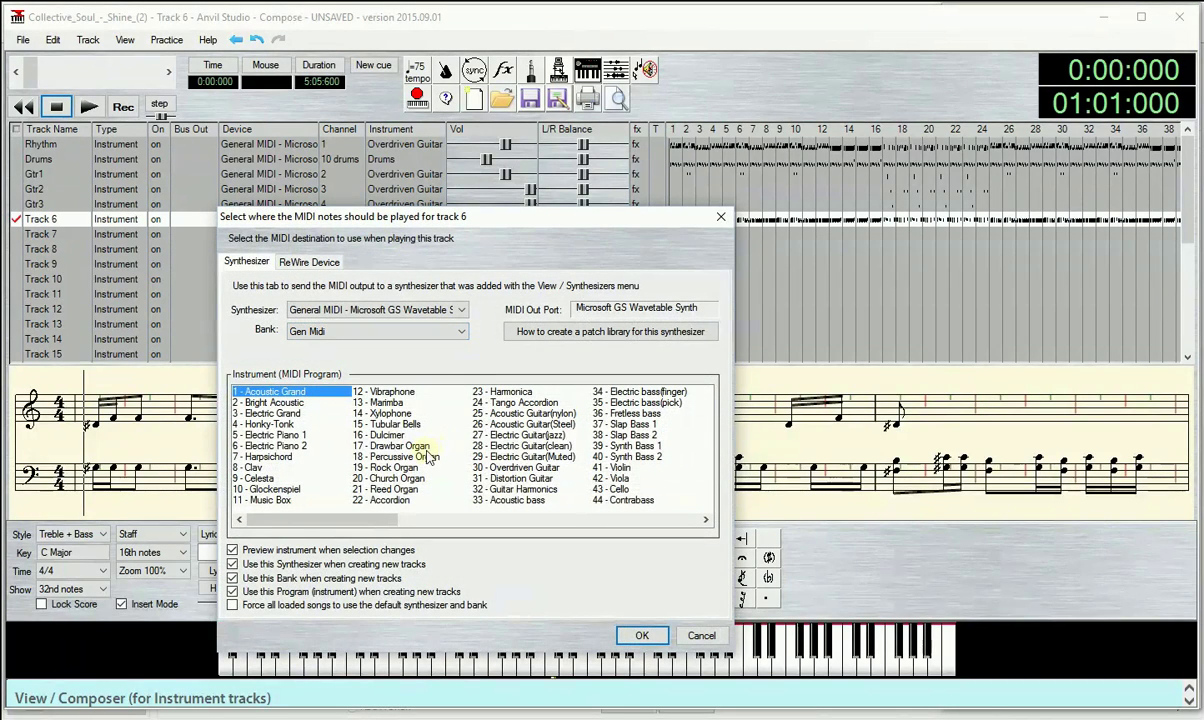
{"action": "left_click", "coordinate": [508, 447]}
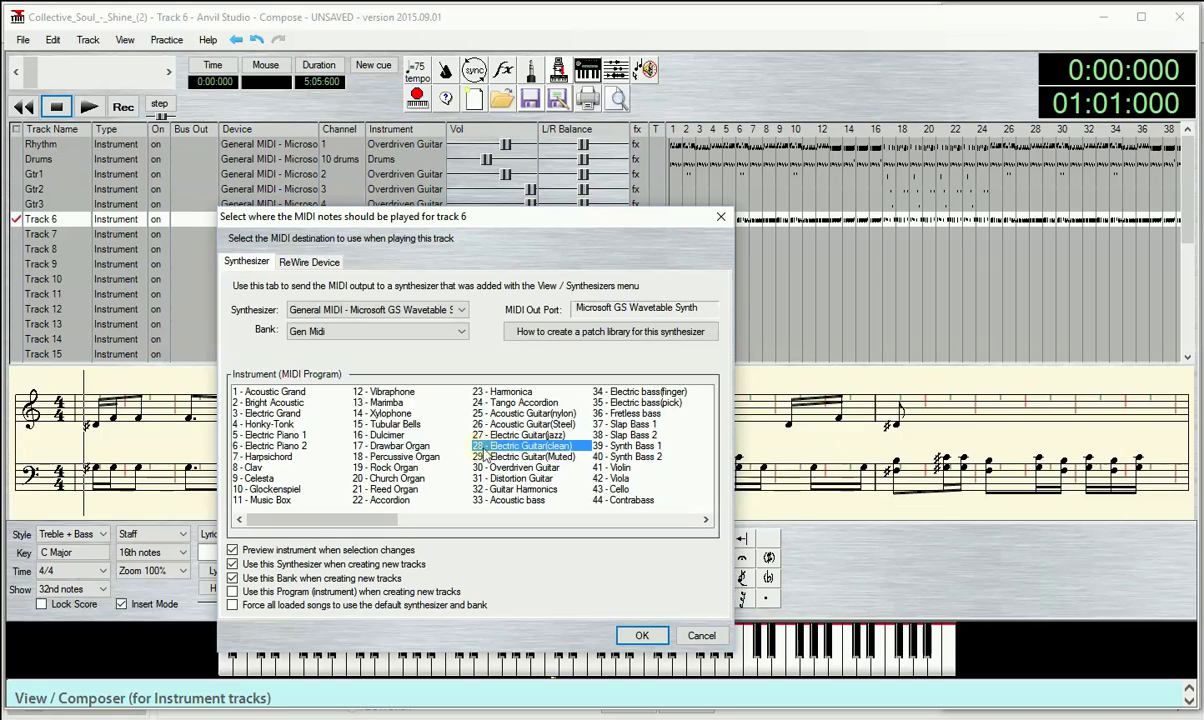
{"action": "left_click", "coordinate": [640, 636]}
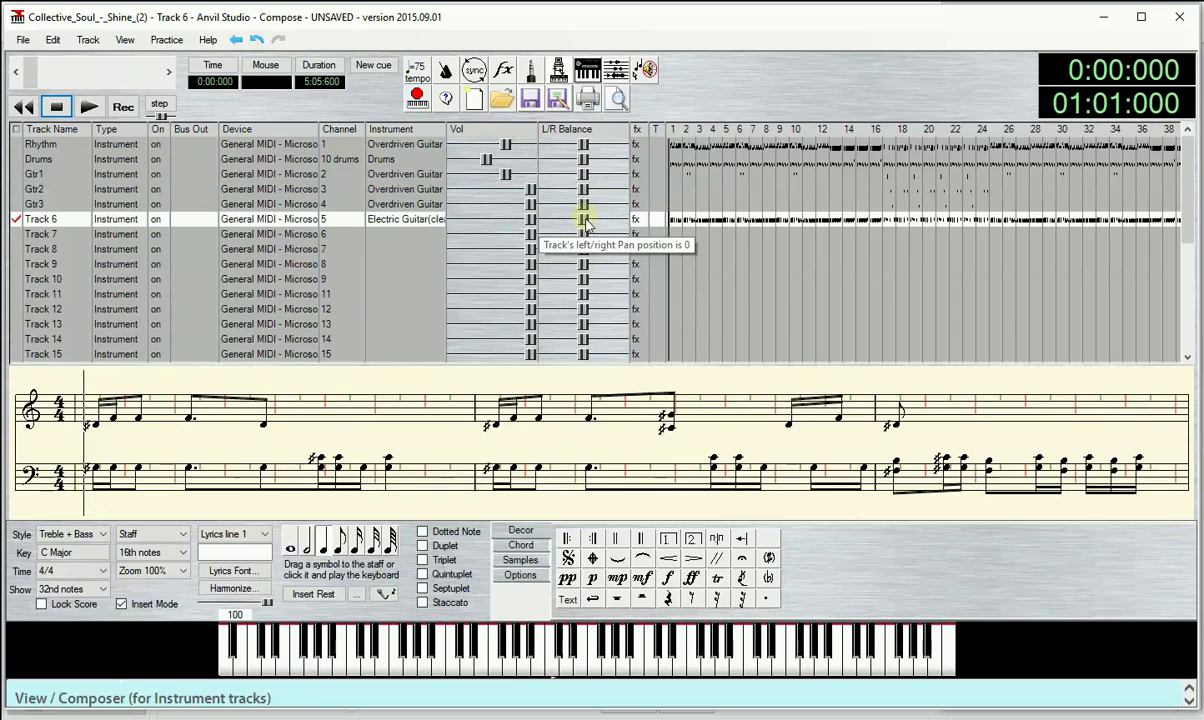
- Spread the guitars in stereo by panning Track 6 and Gtr1 to the left and Rhythm and Gtr3 to the right
{"action": "left_click_drag", "start_coordinate": [585, 222], "coordinate": [565, 221]}
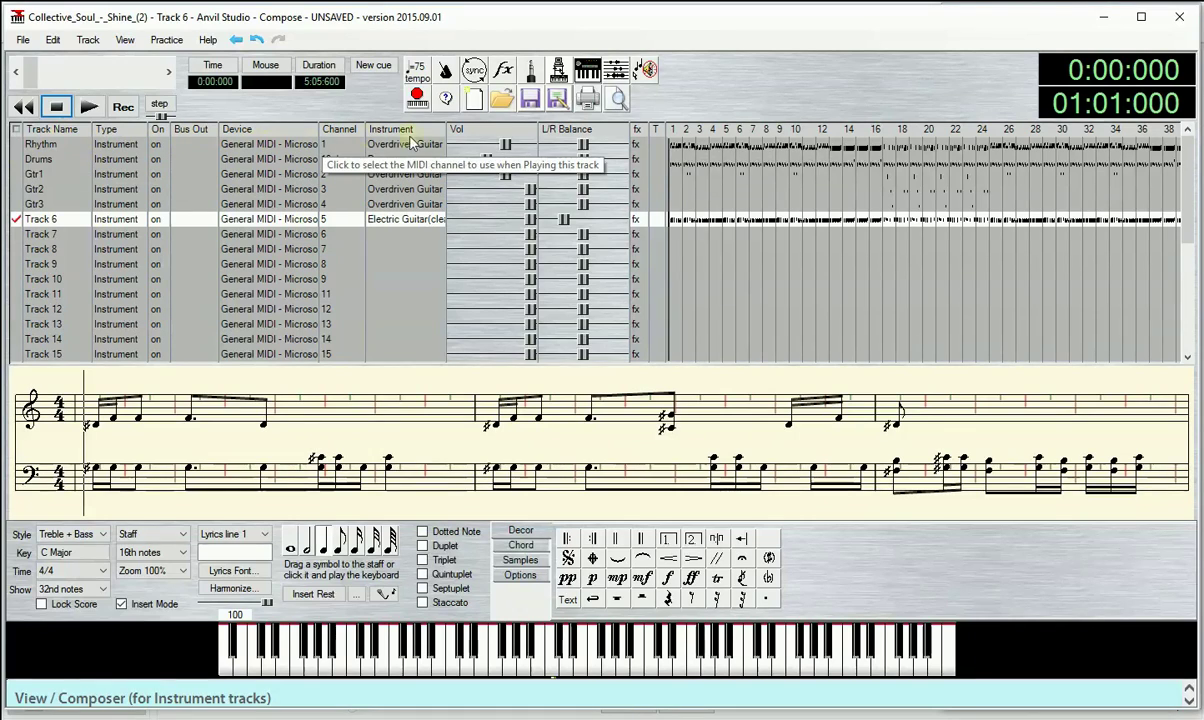
{"action": "left_click_drag", "start_coordinate": [585, 146], "coordinate": [593, 145]}
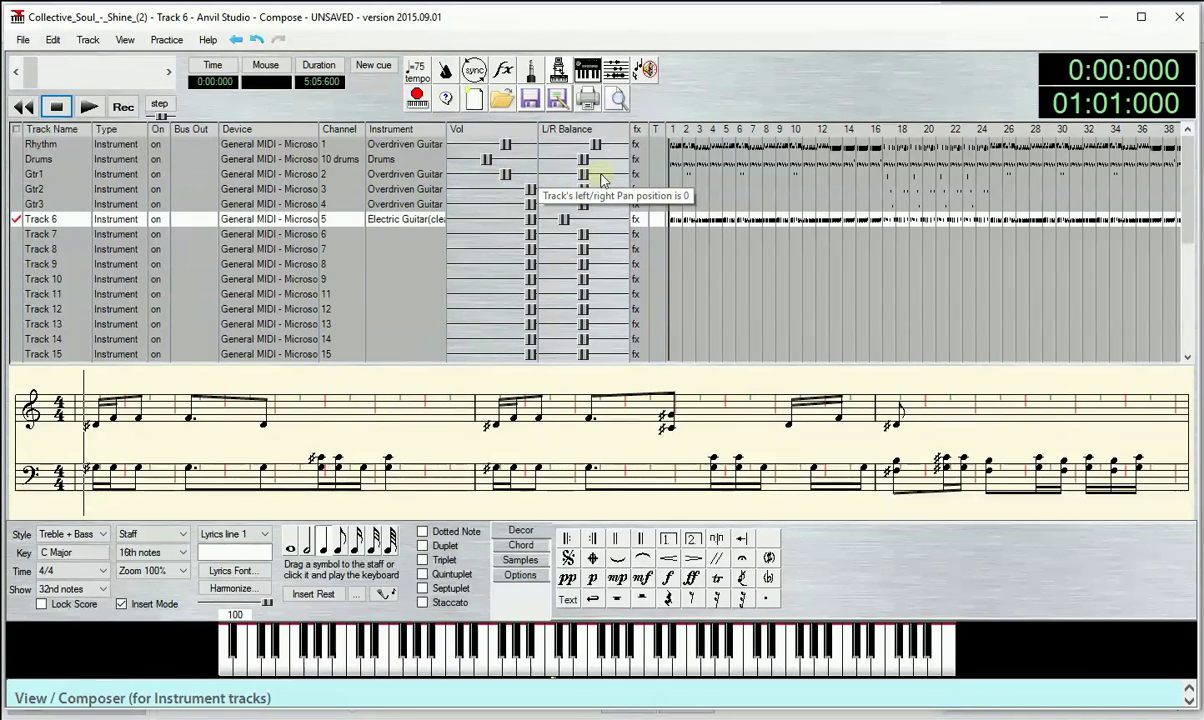
{"action": "left_click_drag", "start_coordinate": [585, 178], "coordinate": [613, 205]}
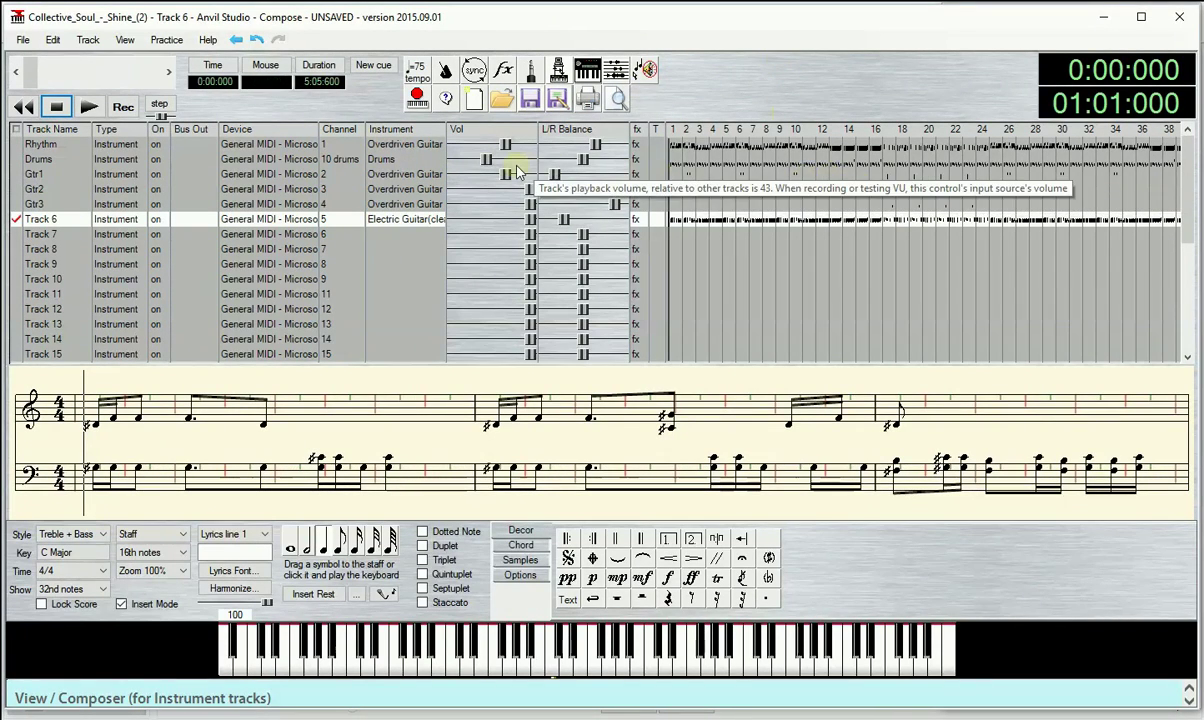
- Balance the mix by raising the Rhythm, Drums and Gtr1 volumes and slightly lowering the Gtr2 volume
{"action": "left_click_drag", "start_coordinate": [506, 147], "coordinate": [521, 147]}
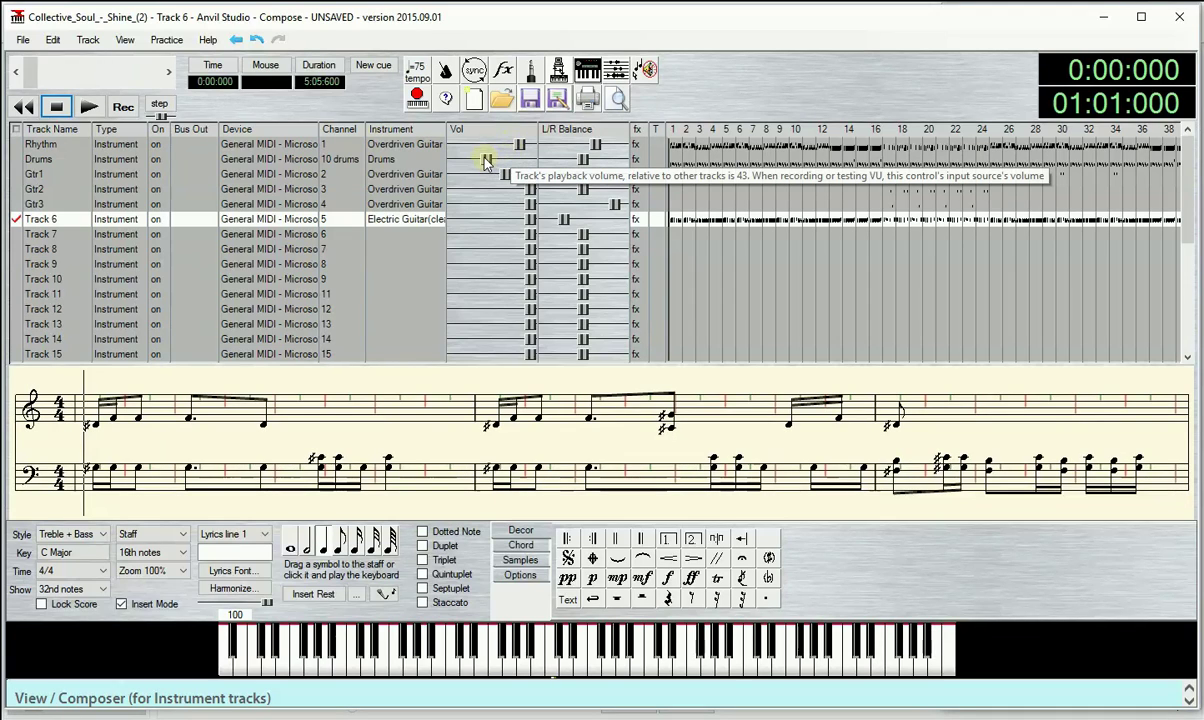
{"action": "left_click_drag", "start_coordinate": [488, 162], "coordinate": [508, 163]}
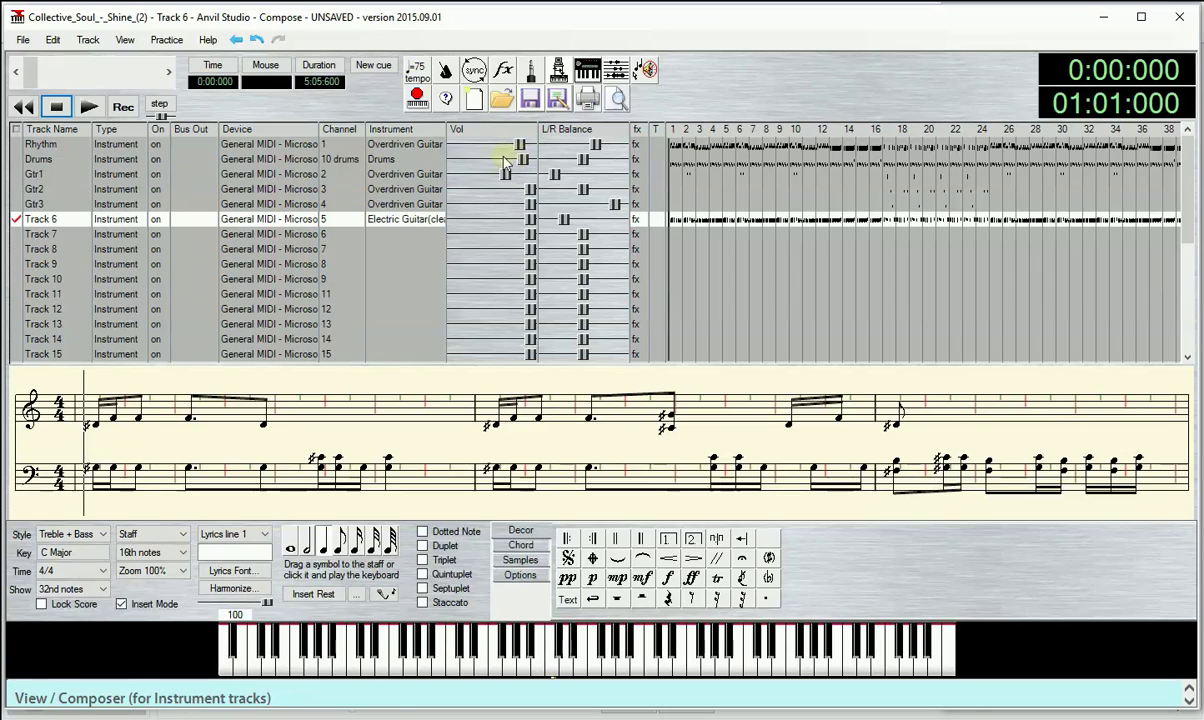
{"action": "mouse_move", "coordinate": [506, 177]}
{"action": "left_mouse_down"}
{"action": "mouse_move", "coordinate": [523, 146]}
{"action": "mouse_move", "coordinate": [524, 177]}
{"action": "left_mouse_up"}
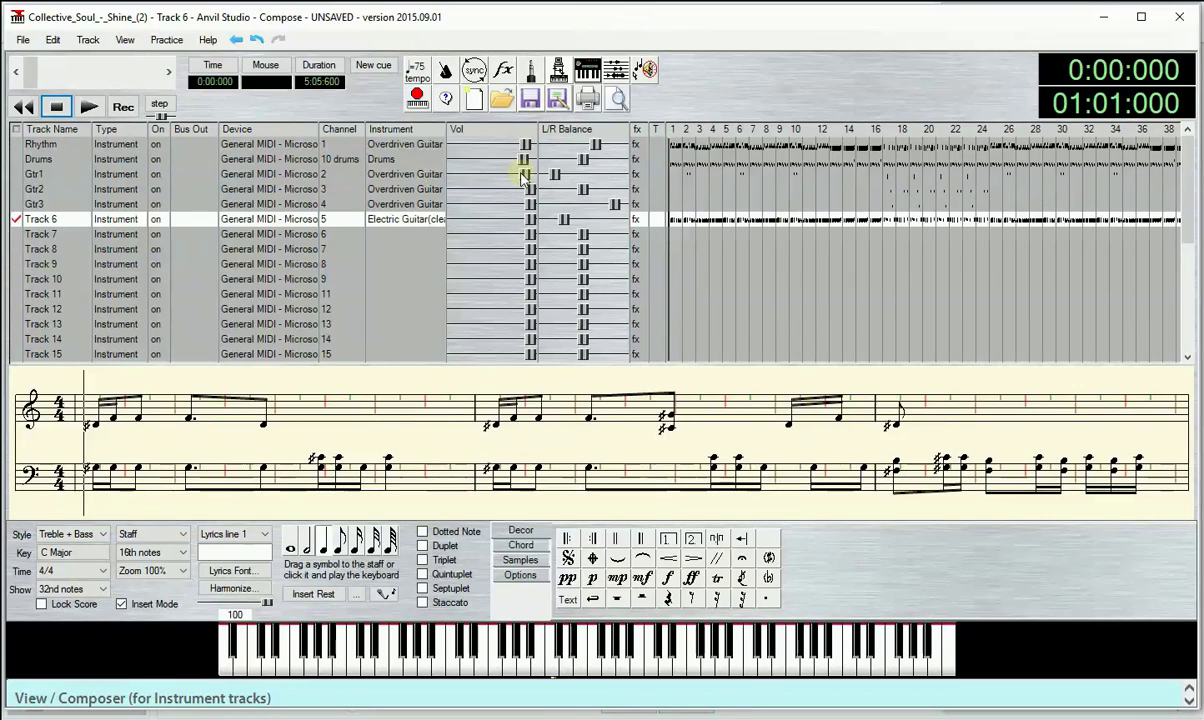
{"action": "left_click", "coordinate": [532, 190]}
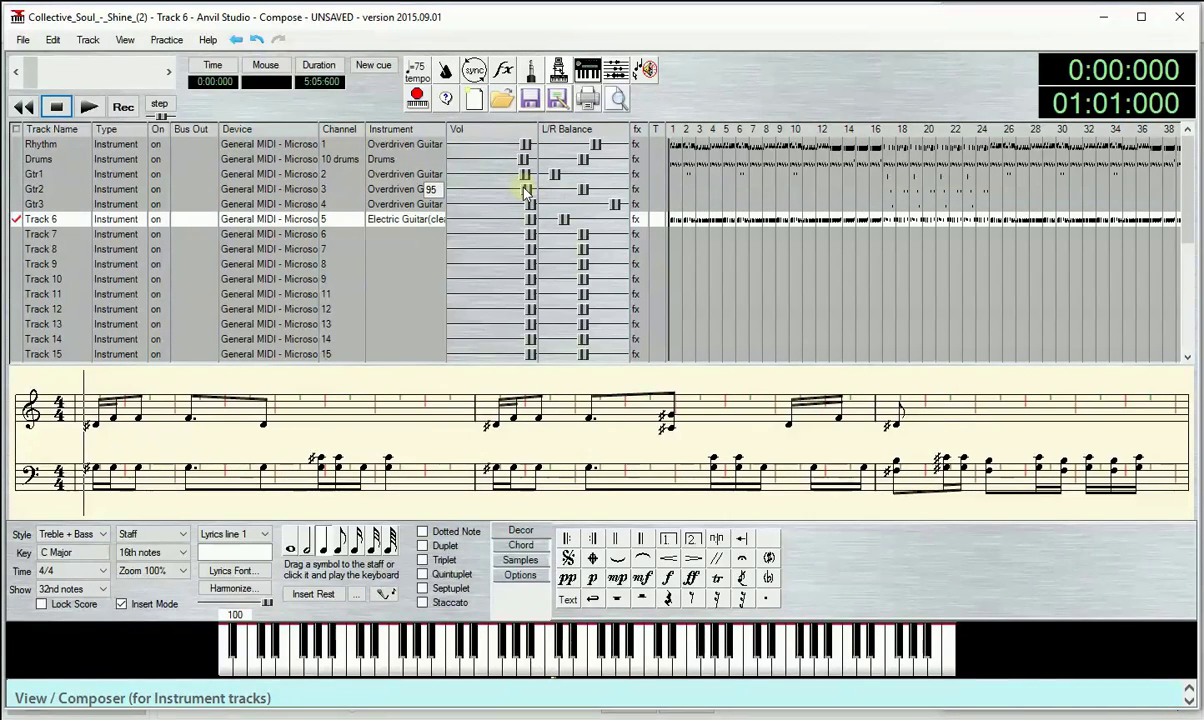
{"action": "left_click_drag", "start_coordinate": [521, 190], "coordinate": [523, 190]}
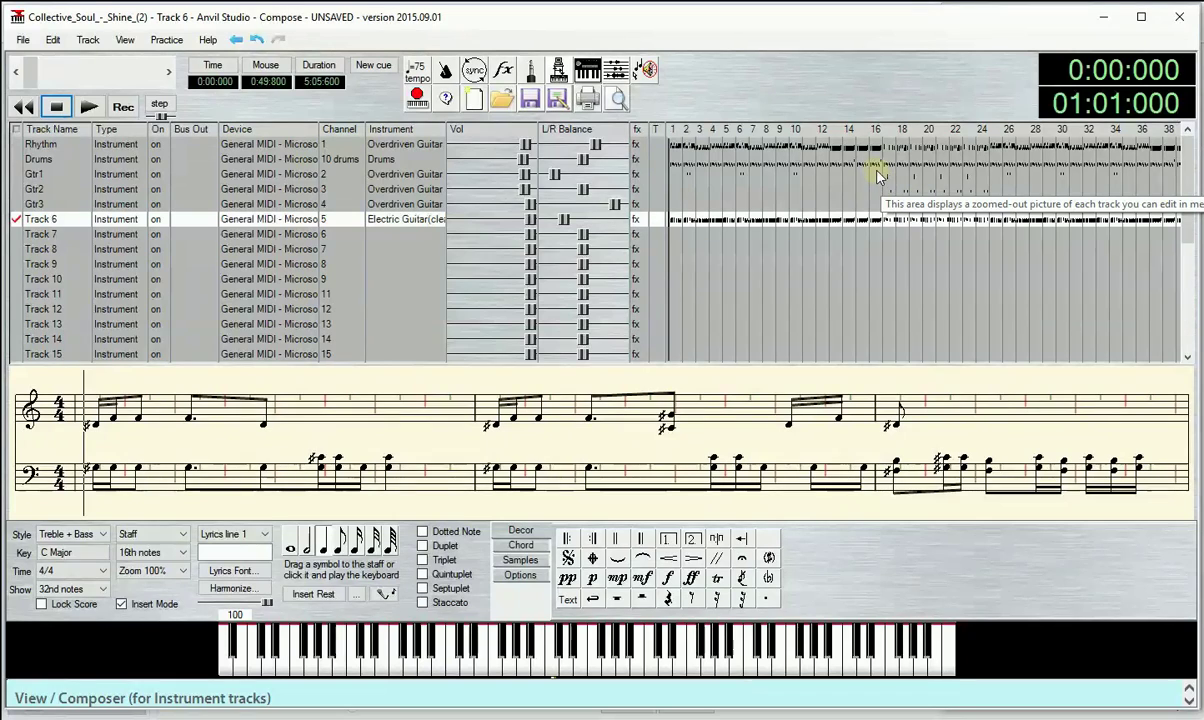
- Play the mix from measure 16 and from the opening, stop playback and return the song to its beginning
{"action": "left_click", "coordinate": [875, 174]}
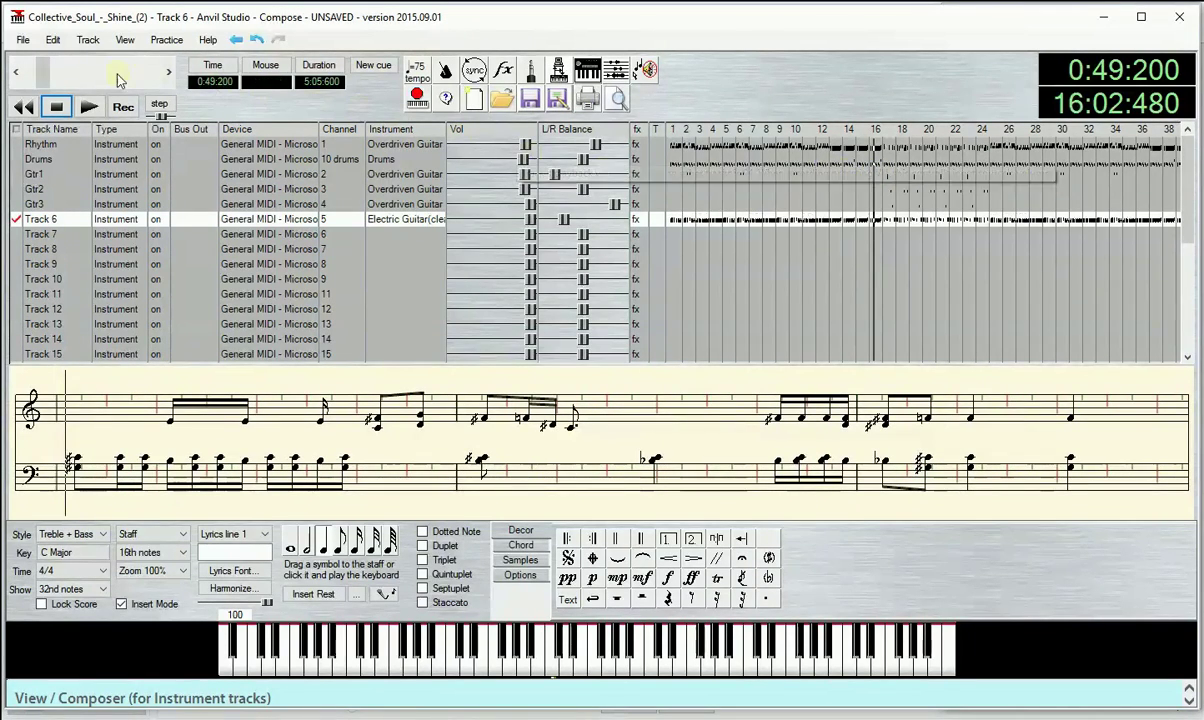
{"action": "left_click", "coordinate": [89, 107]}
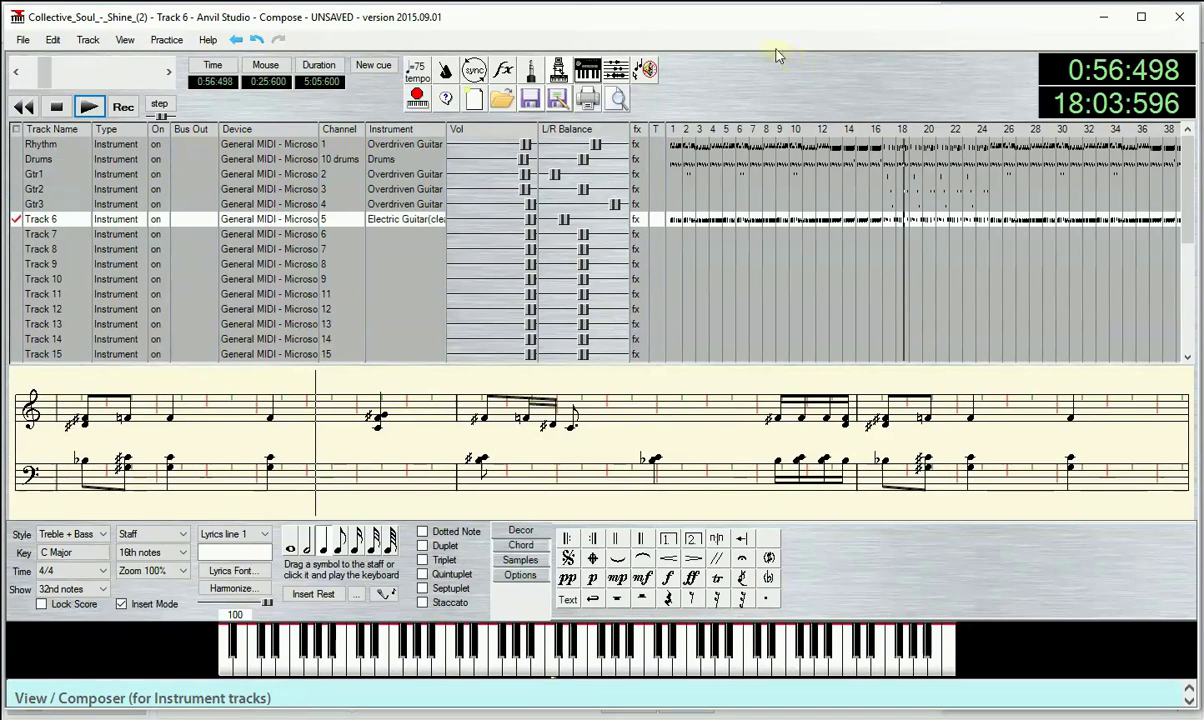
{"action": "left_click_drag", "start_coordinate": [45, 77], "coordinate": [30, 80]}
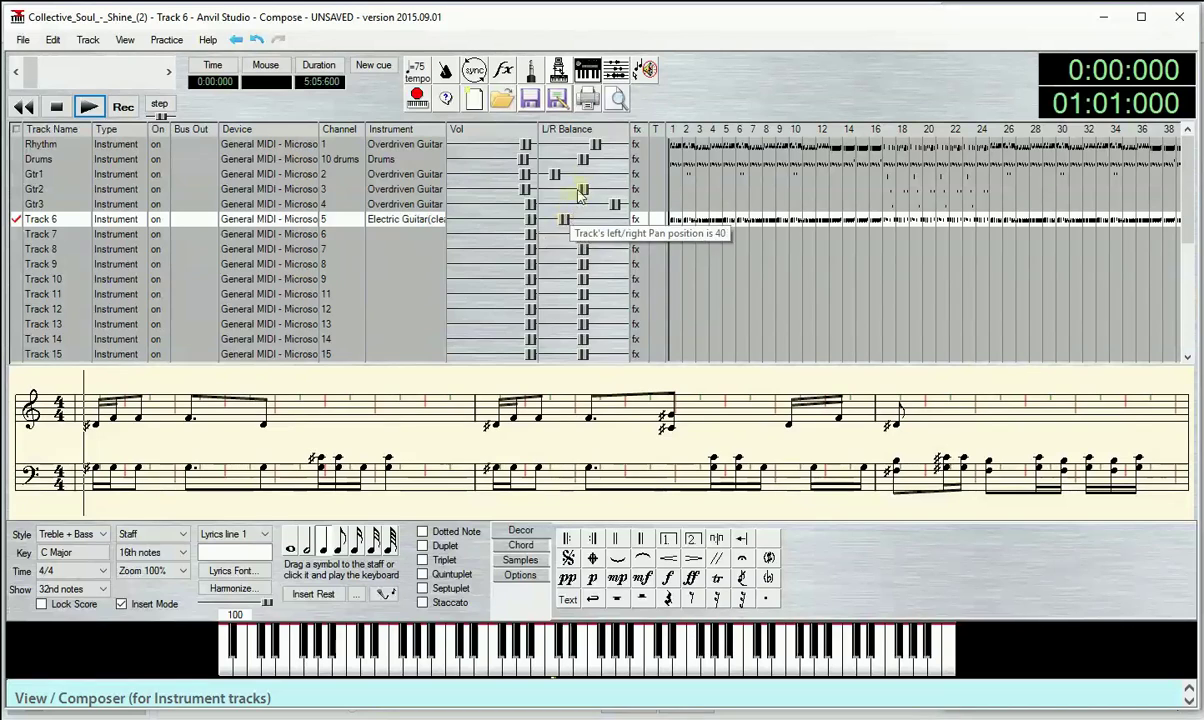
{"action": "left_click", "coordinate": [89, 107]}
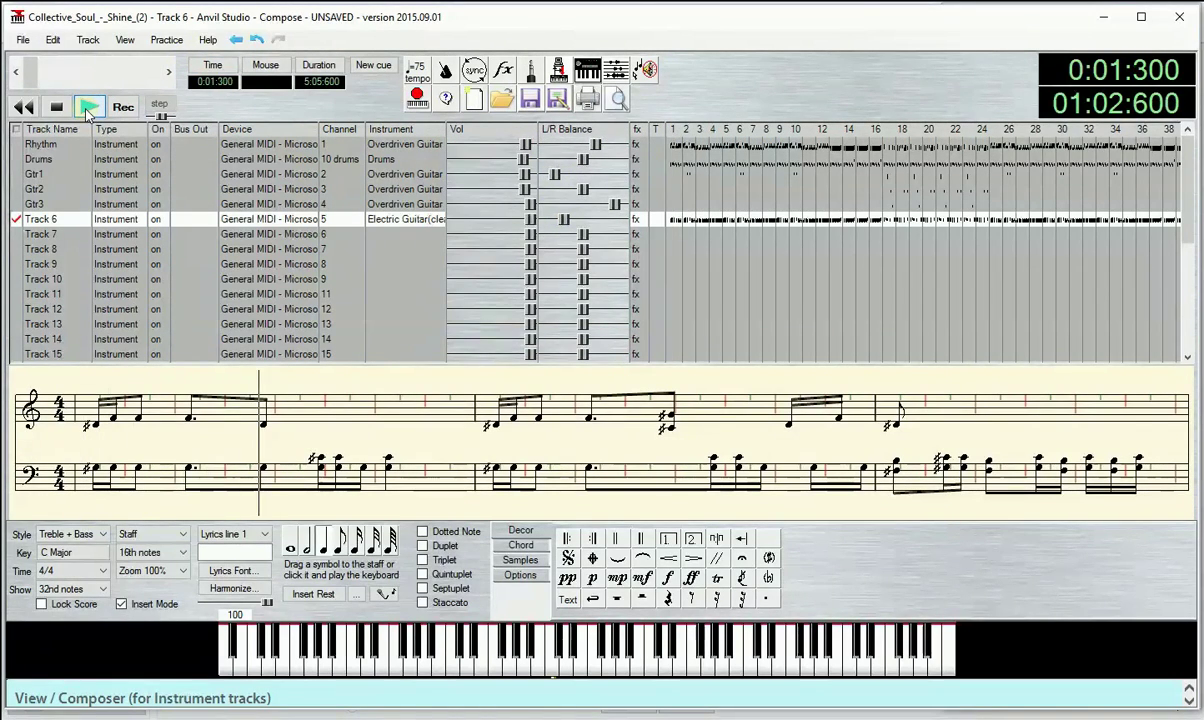
{"action": "left_click", "coordinate": [57, 107]}
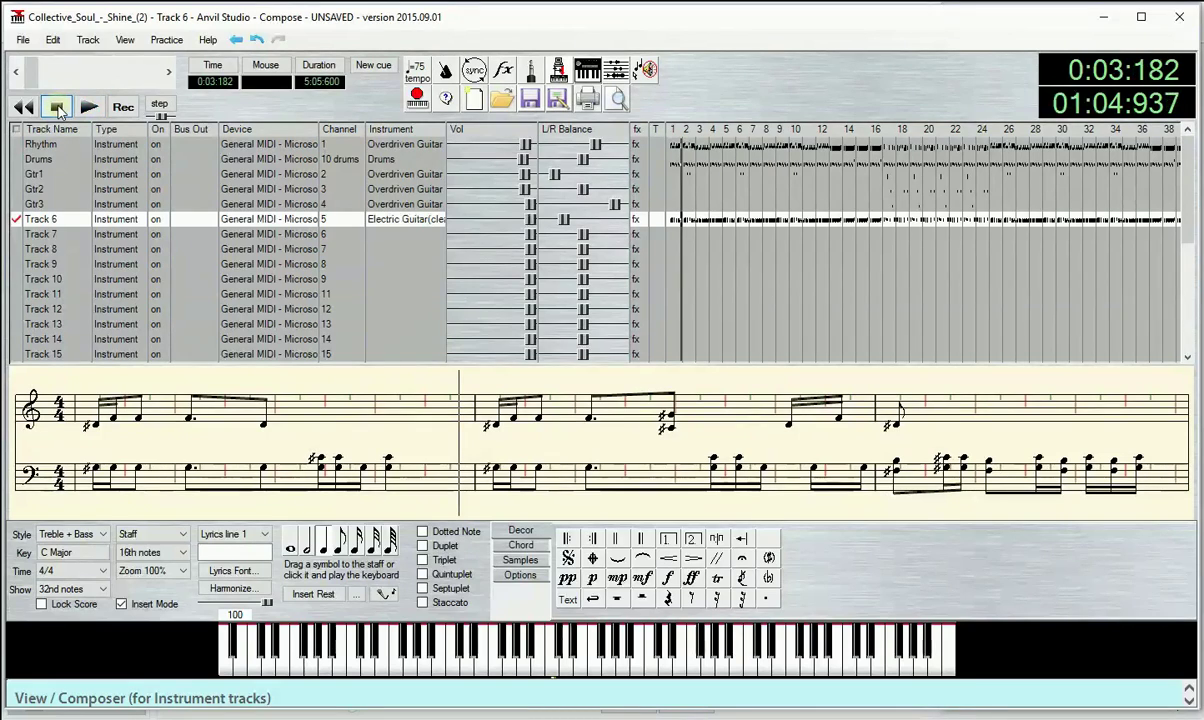
{"action": "left_click_drag", "start_coordinate": [30, 76], "coordinate": [27, 76]}
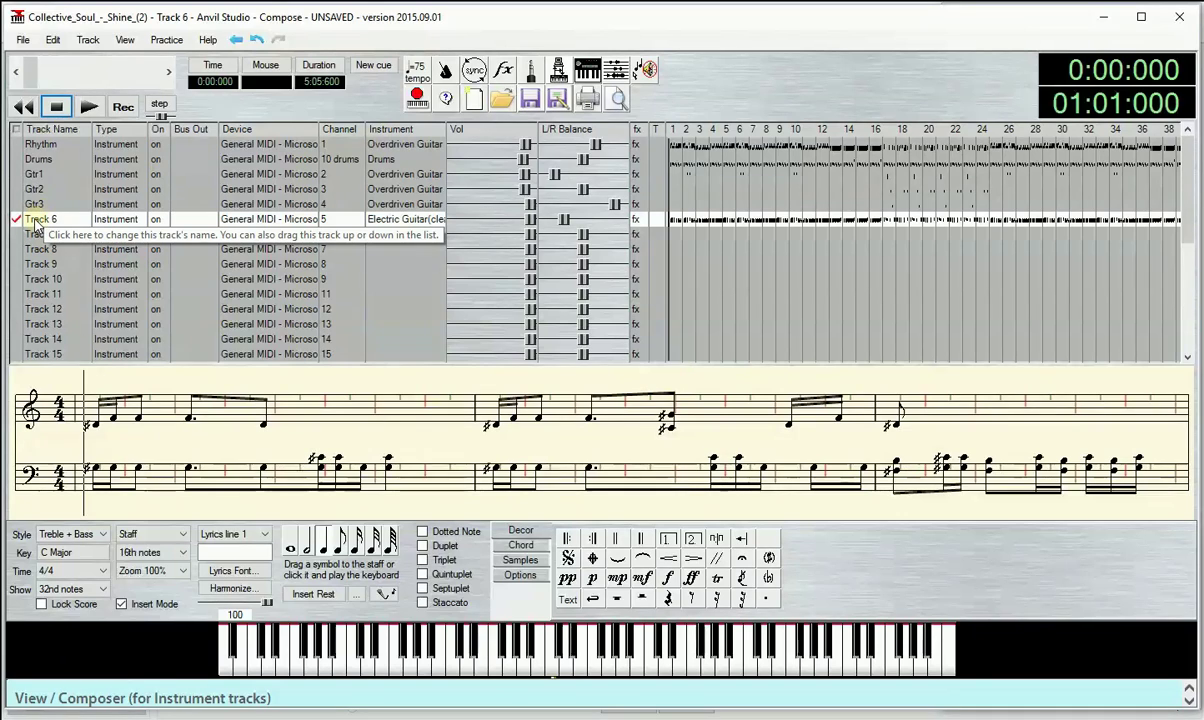
- Rename Track 6 as Elect-Gtr
{"action": "left_click", "coordinate": [35, 222]}
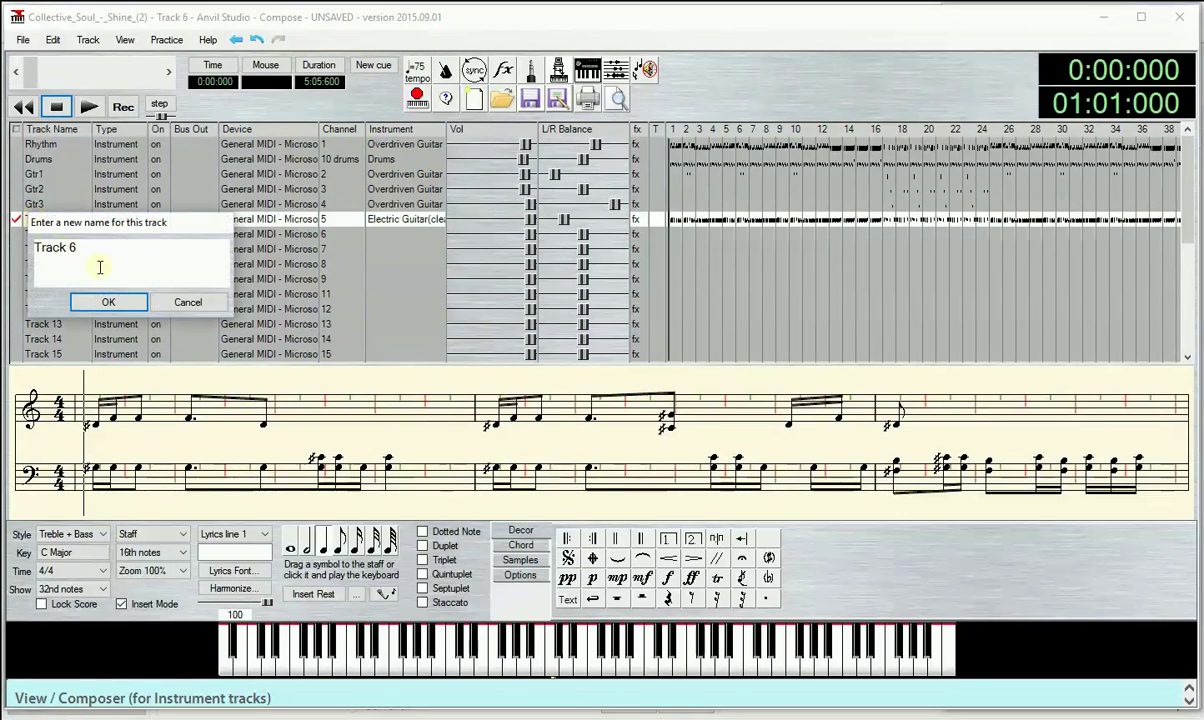
{"action": "left_click_drag", "start_coordinate": [84, 250], "coordinate": [38, 251]}
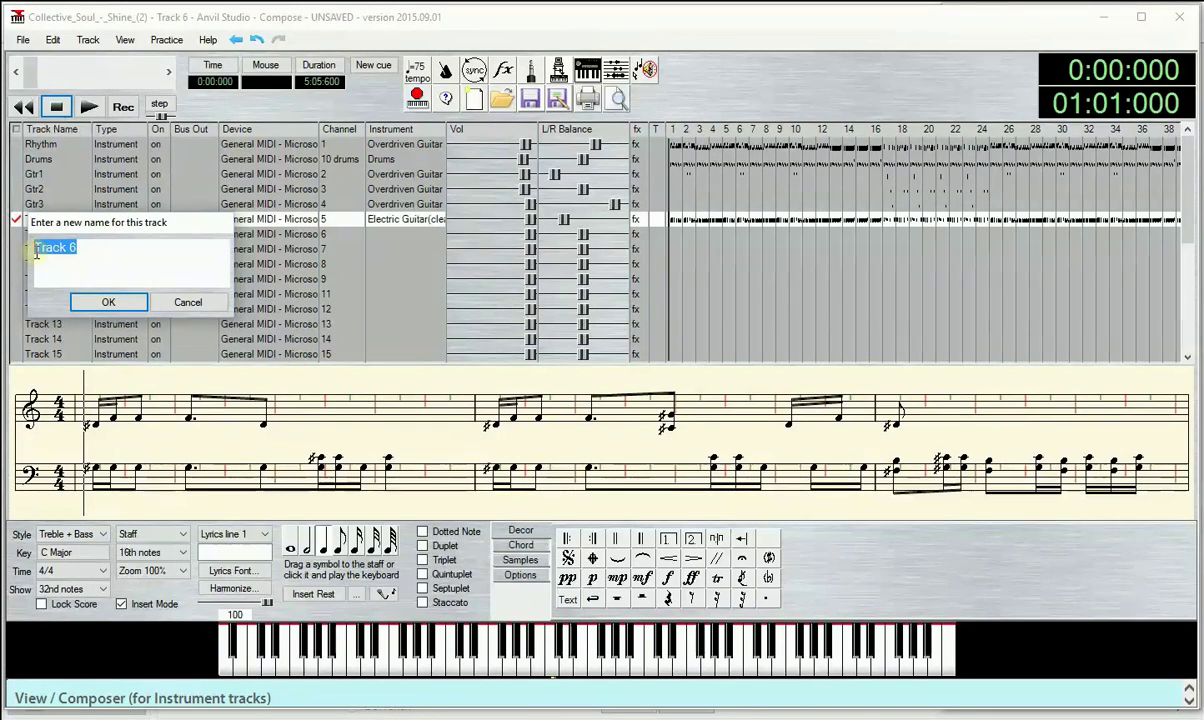
{"action": "type", "text": "Gtr"}
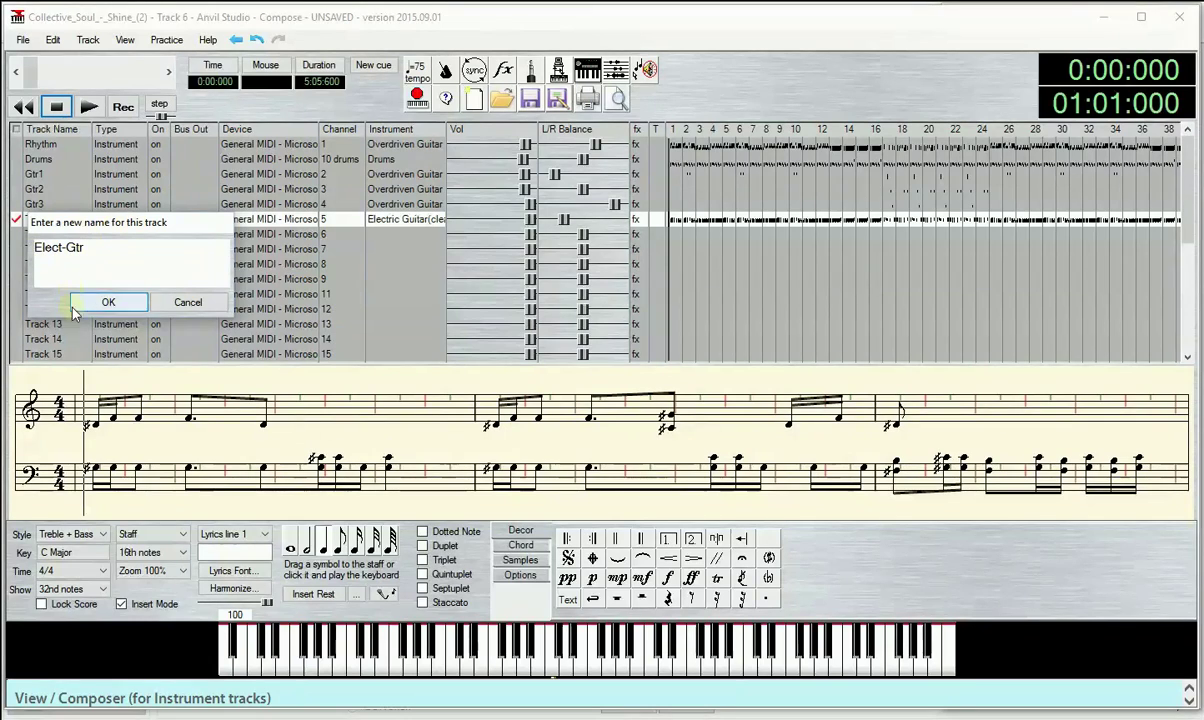
{"action": "left_click", "coordinate": [108, 303]}
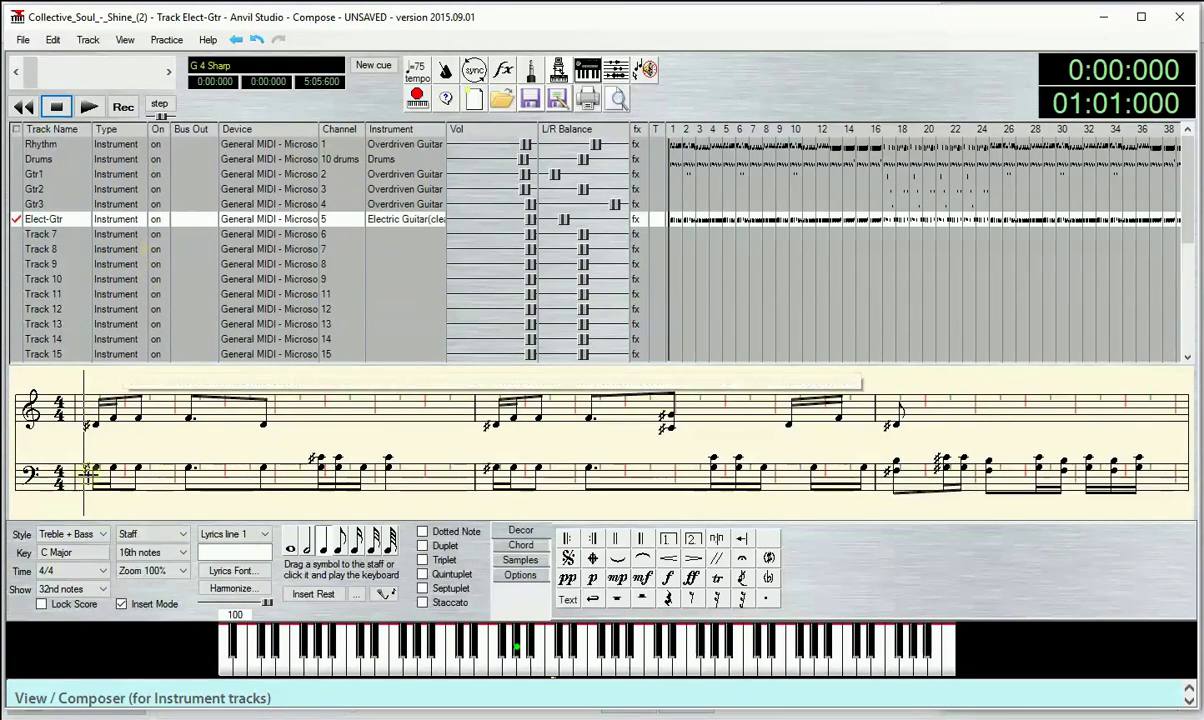
- Switch to the Shine file and make its fretless bass track, Unnamed-001, the active track
{"action": "mouse_move", "coordinate": [565, 714]}
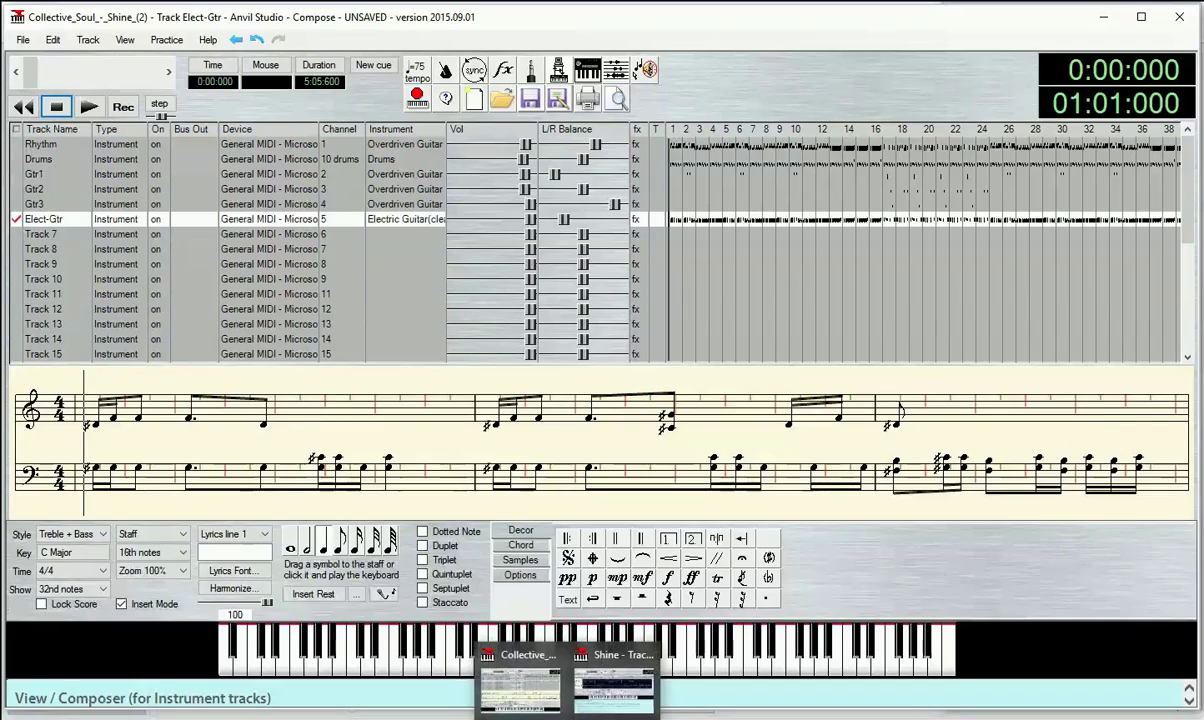
{"action": "left_click", "coordinate": [608, 690]}
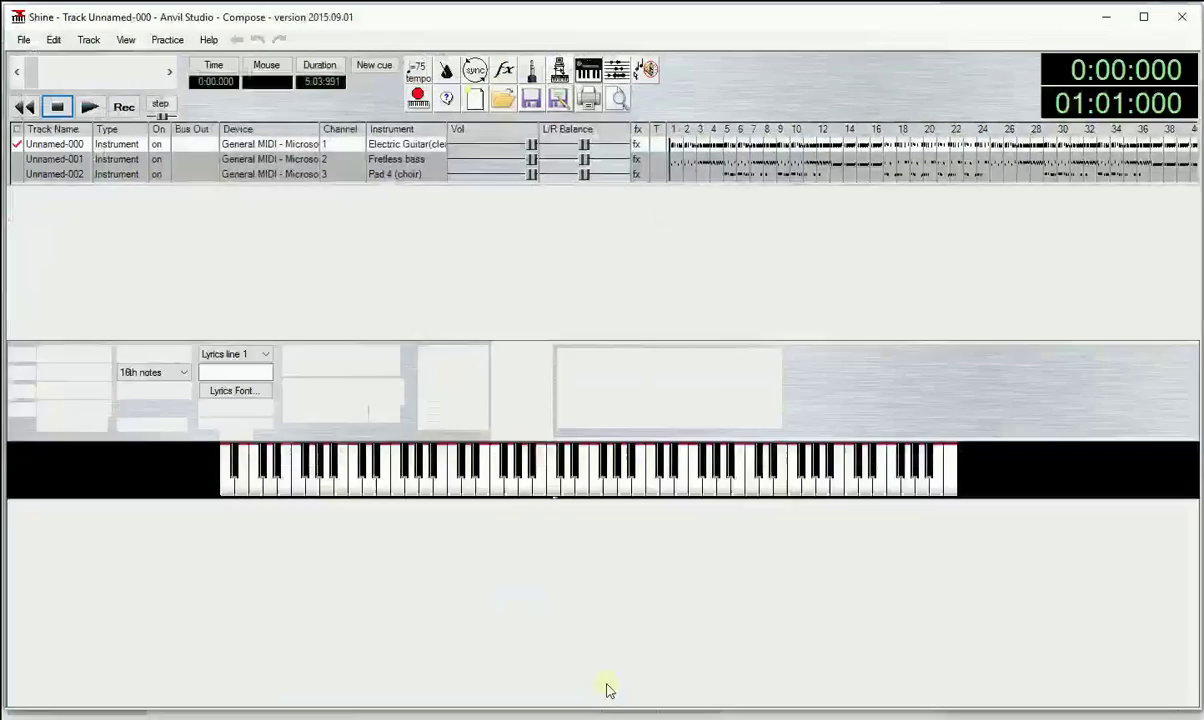
{"action": "left_click", "coordinate": [45, 160]}
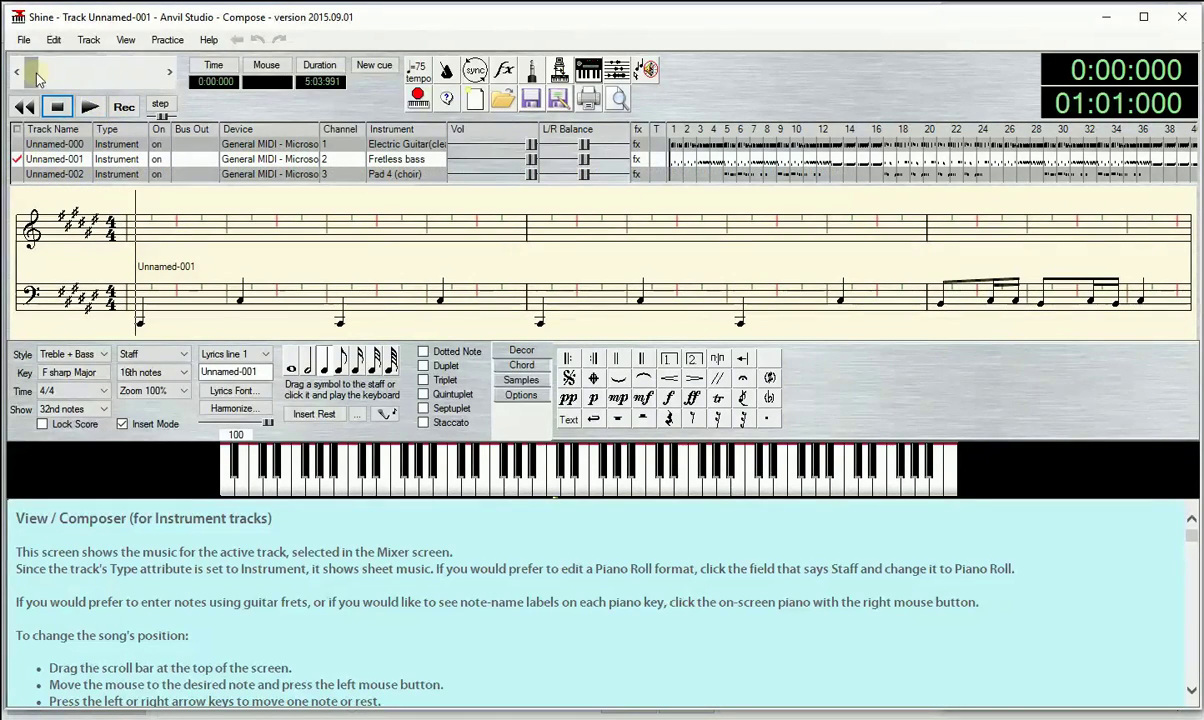
{"action": "left_click", "coordinate": [54, 40]}
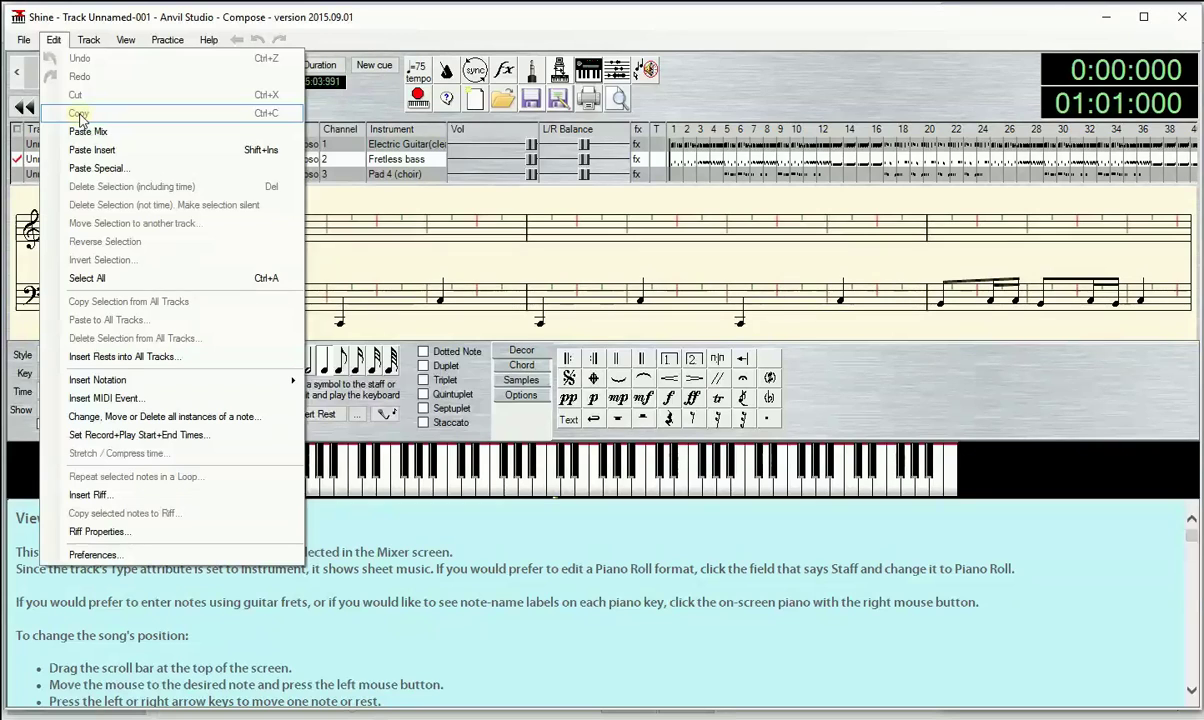
{"action": "left_click", "coordinate": [436, 18]}
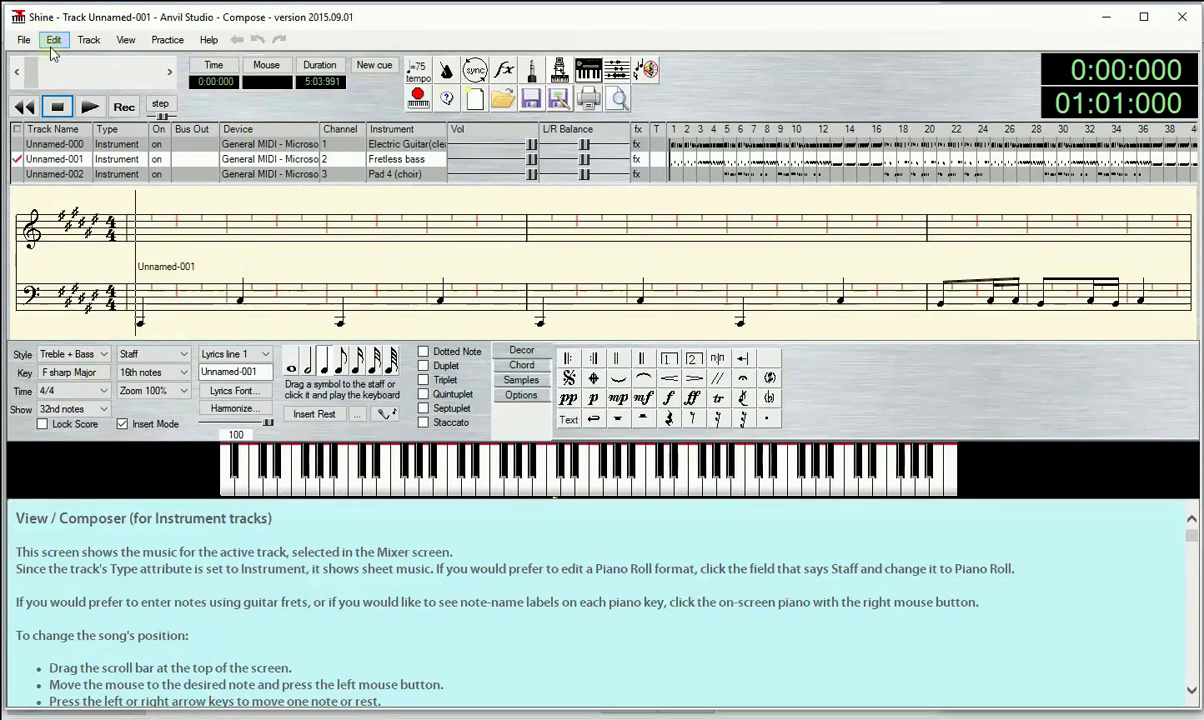
{"action": "left_click", "coordinate": [34, 145]}
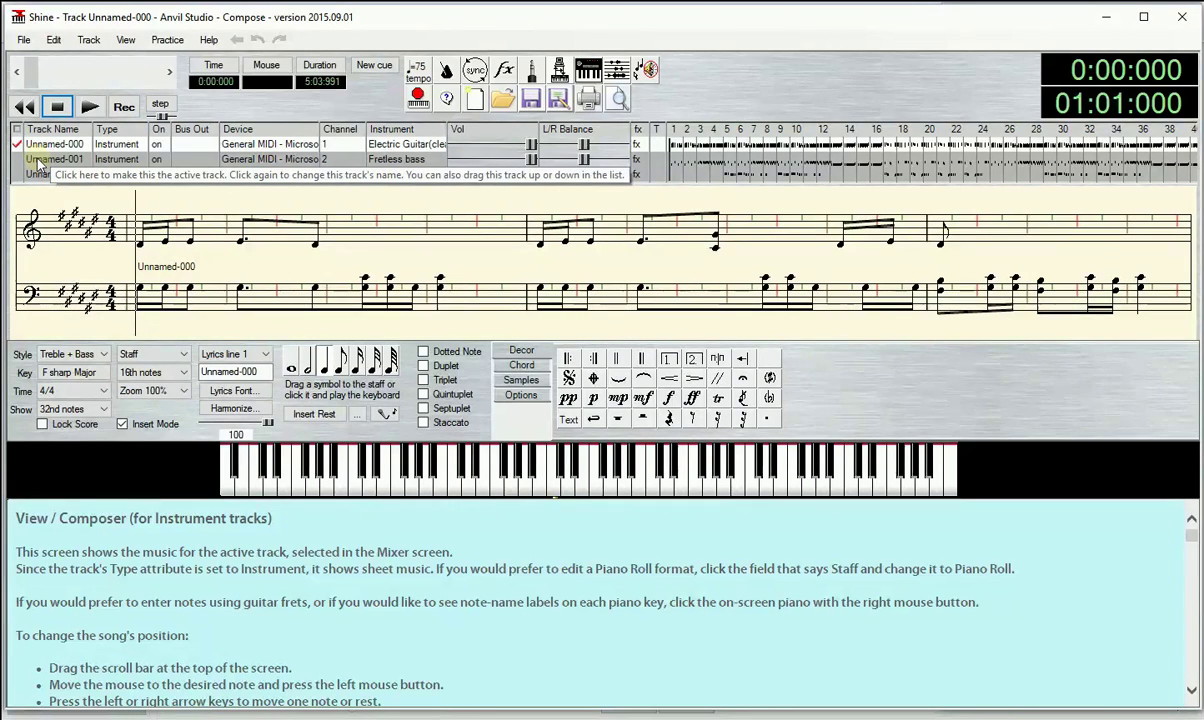
{"action": "left_click", "coordinate": [35, 161]}
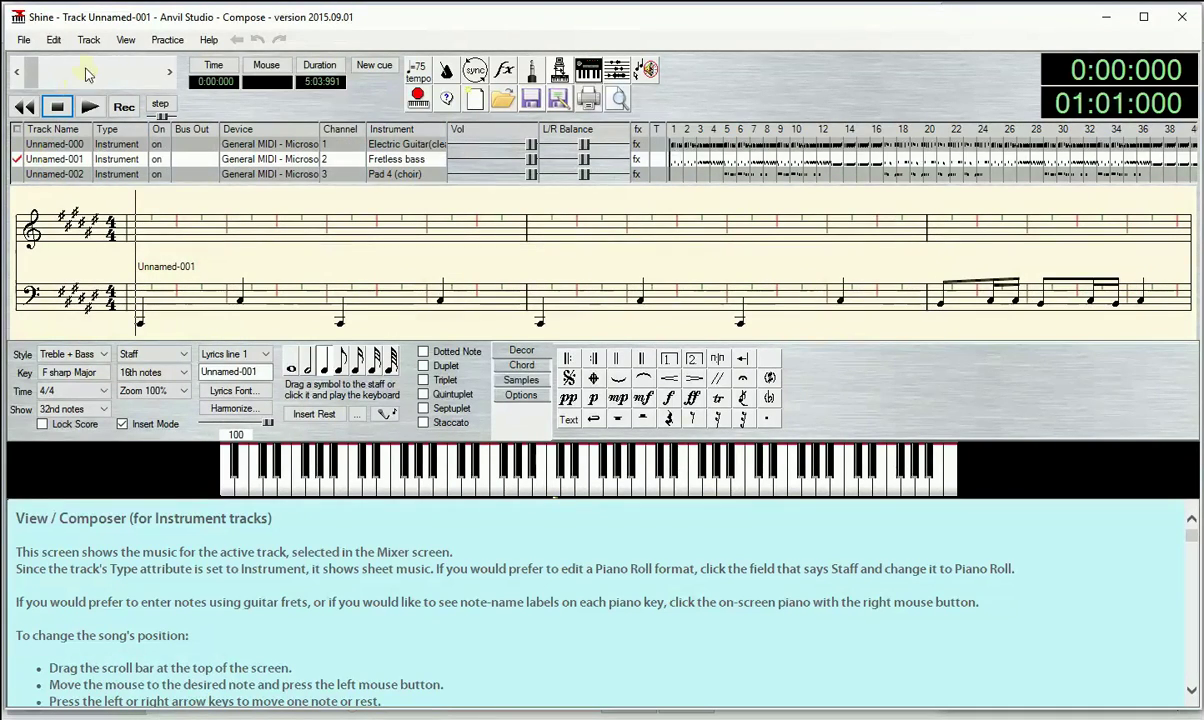
{"action": "left_click", "coordinate": [53, 42]}
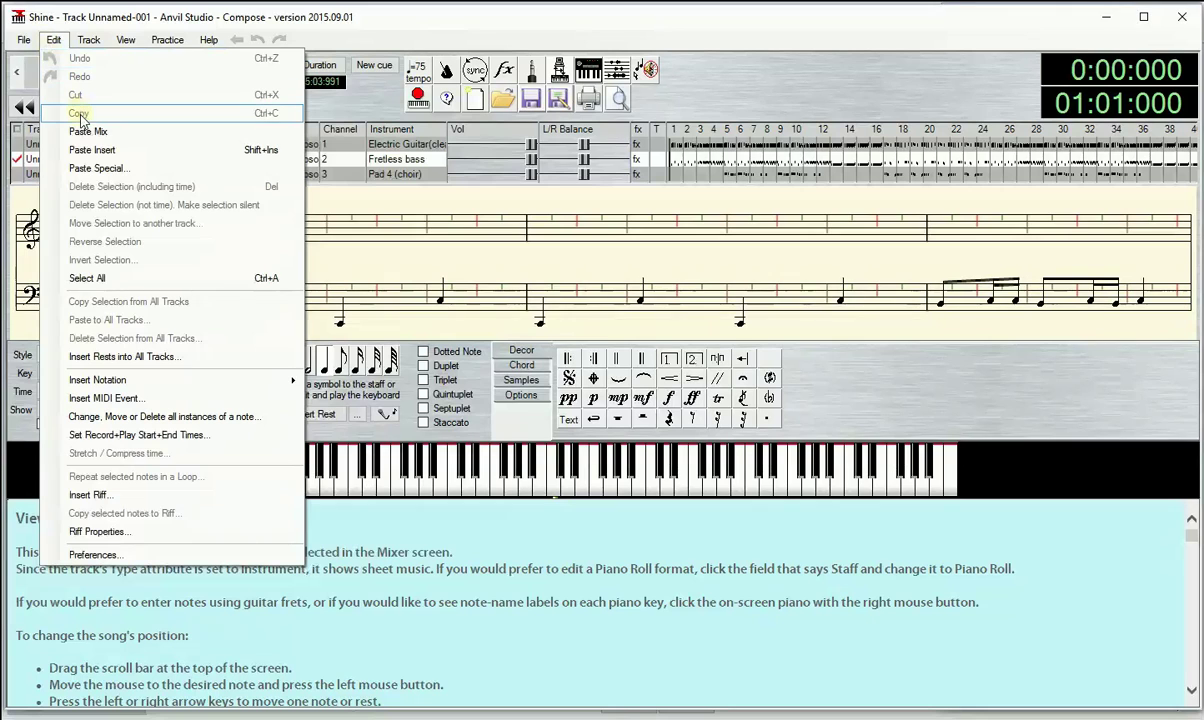
{"action": "key", "text": "Escape"}
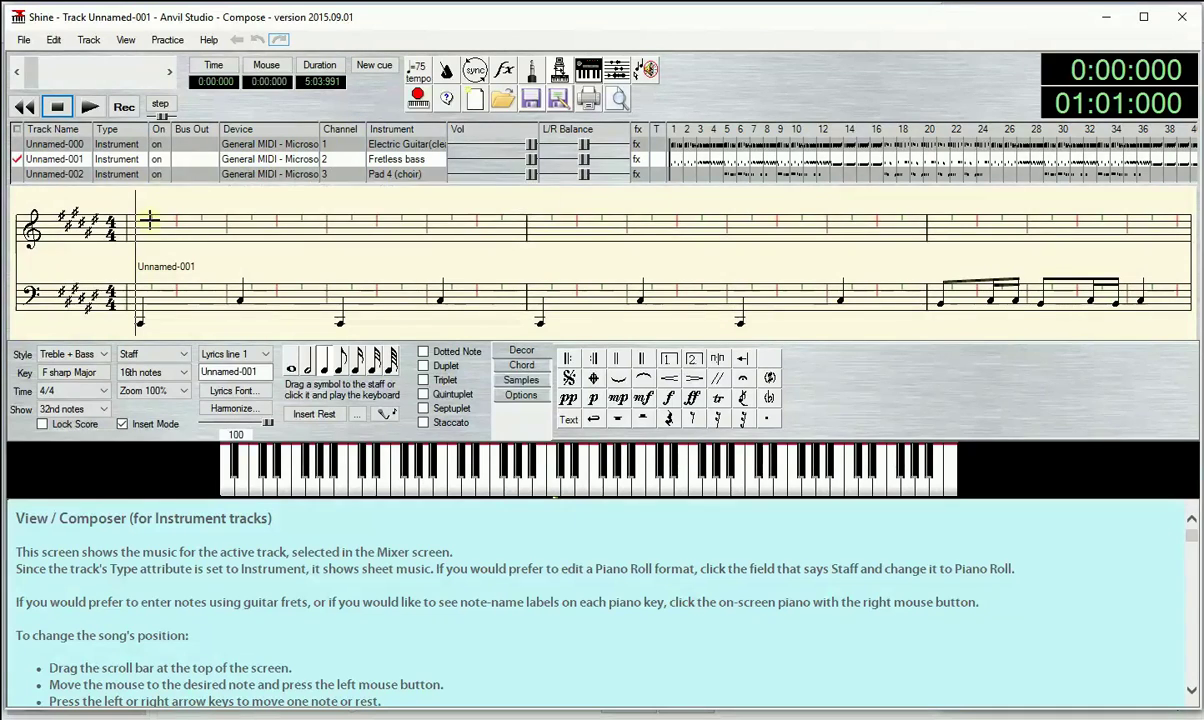
{"action": "left_click", "coordinate": [53, 40]}
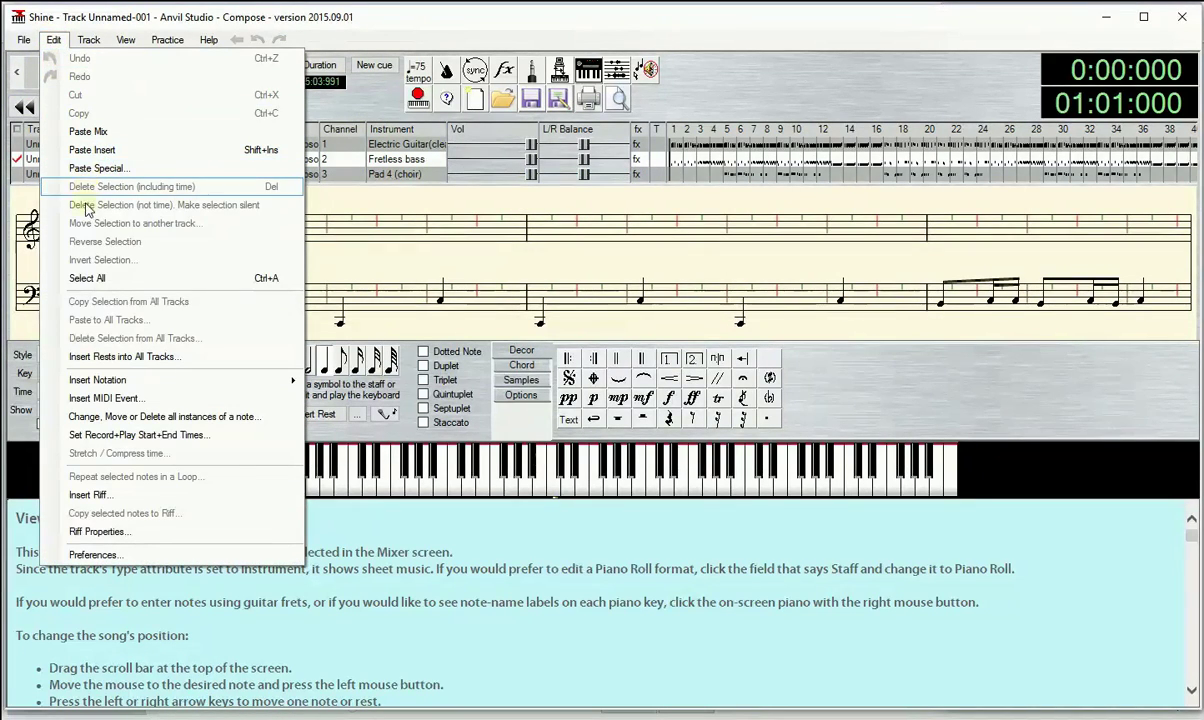
{"action": "left_click", "coordinate": [530, 24]}
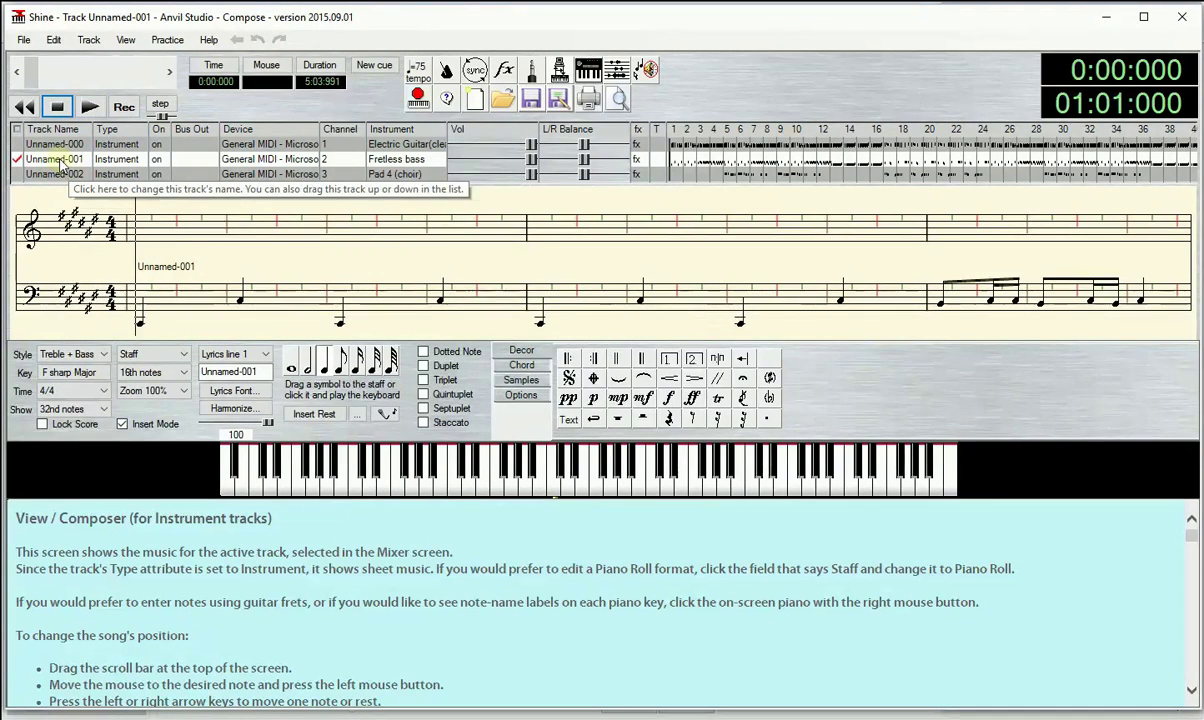
- Select all the notes of the fretless bass track and copy them
{"action": "left_click", "coordinate": [53, 40]}
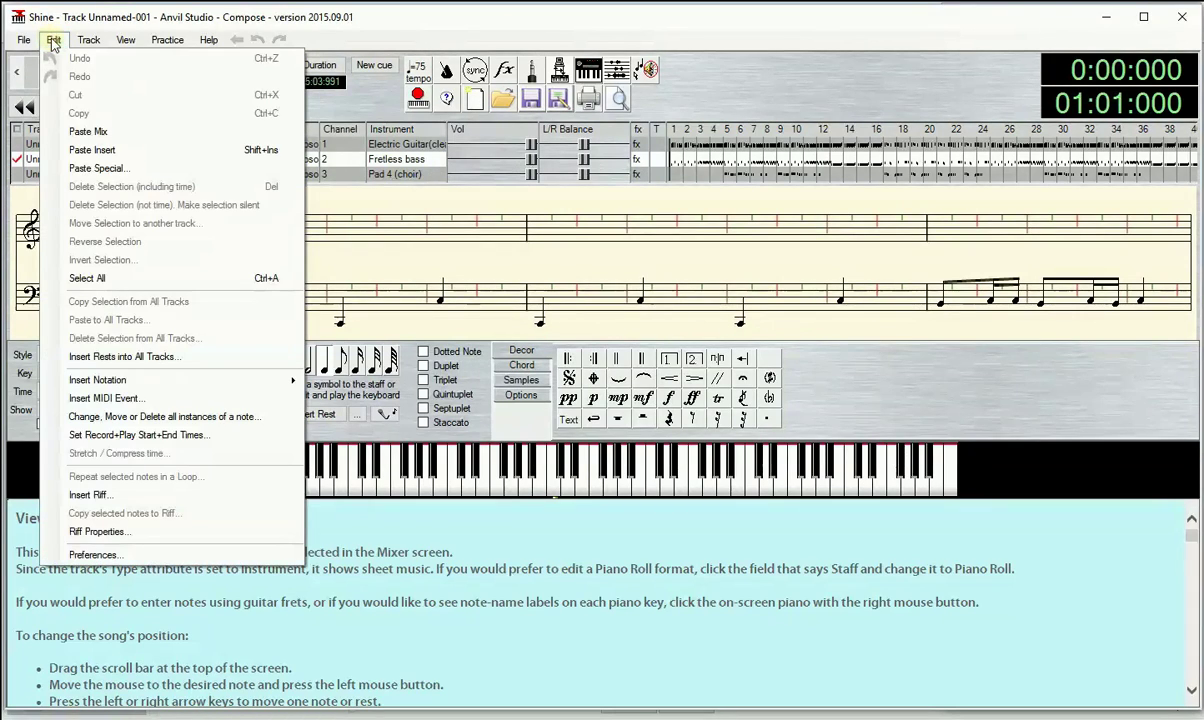
{"action": "left_click", "coordinate": [76, 279]}
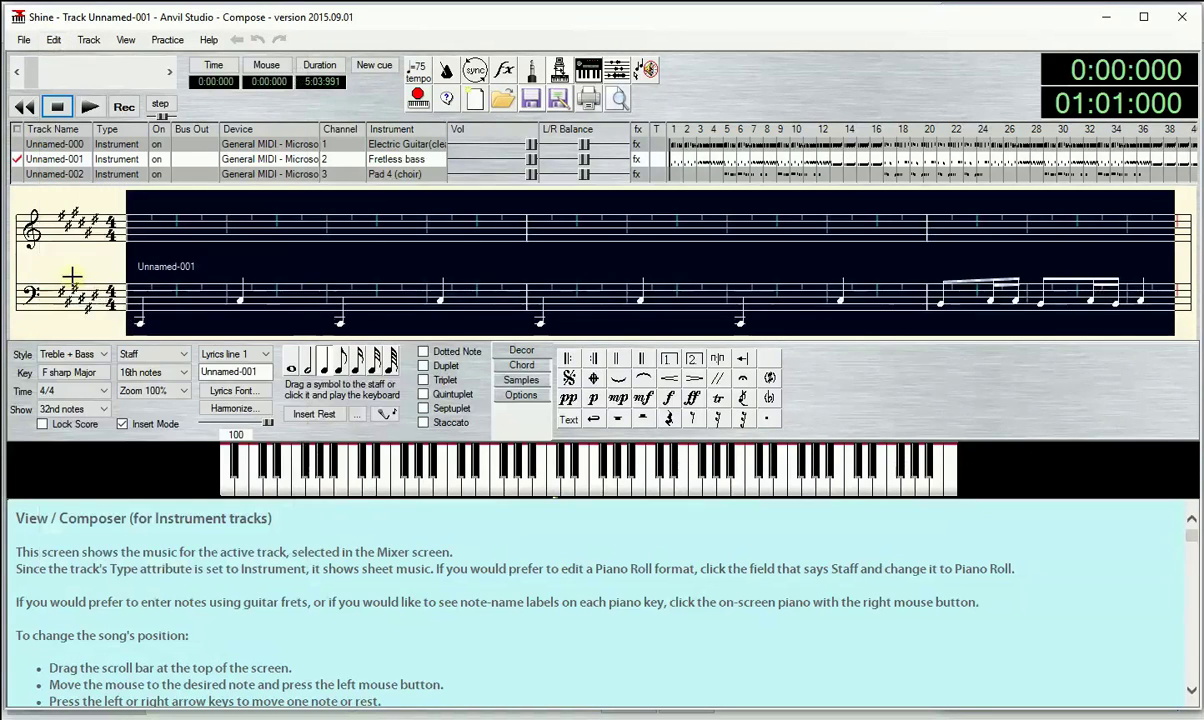
{"action": "left_click", "coordinate": [53, 40]}
{"action": "left_click", "coordinate": [75, 108]}
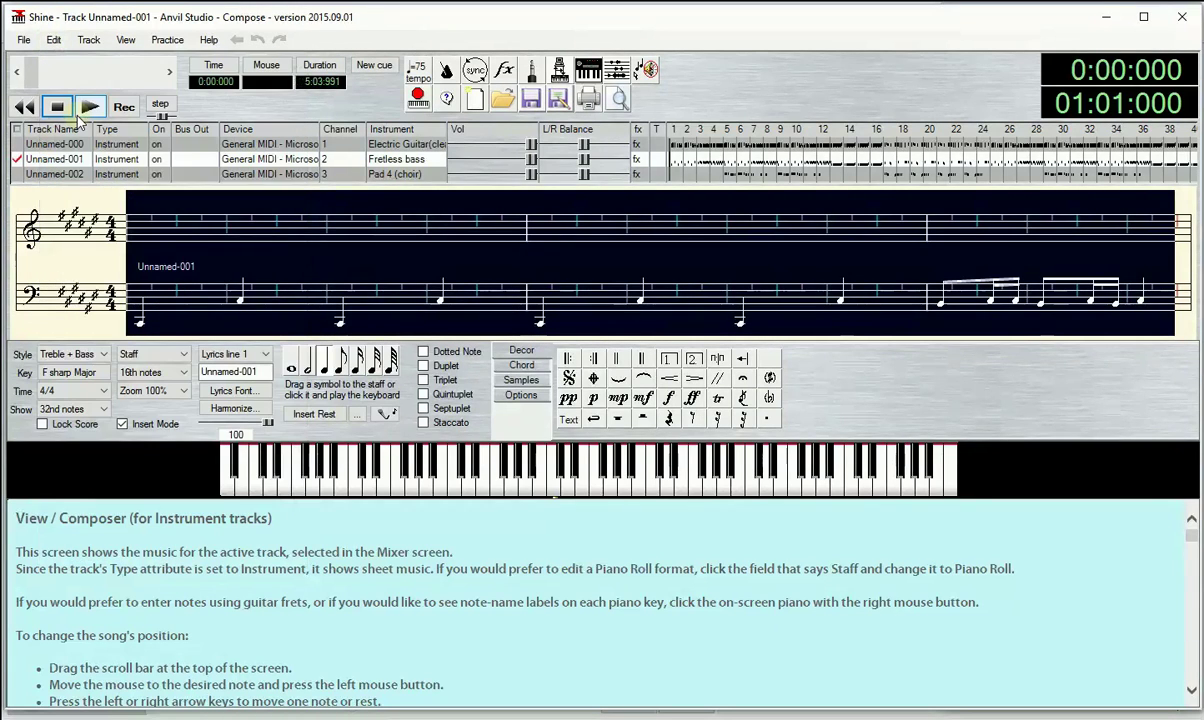
- Switch to the Collective_Soul_-_Shine_(2) song and mix-paste the copied bass notes into the empty Track 7
{"action": "mouse_move", "coordinate": [566, 716]}
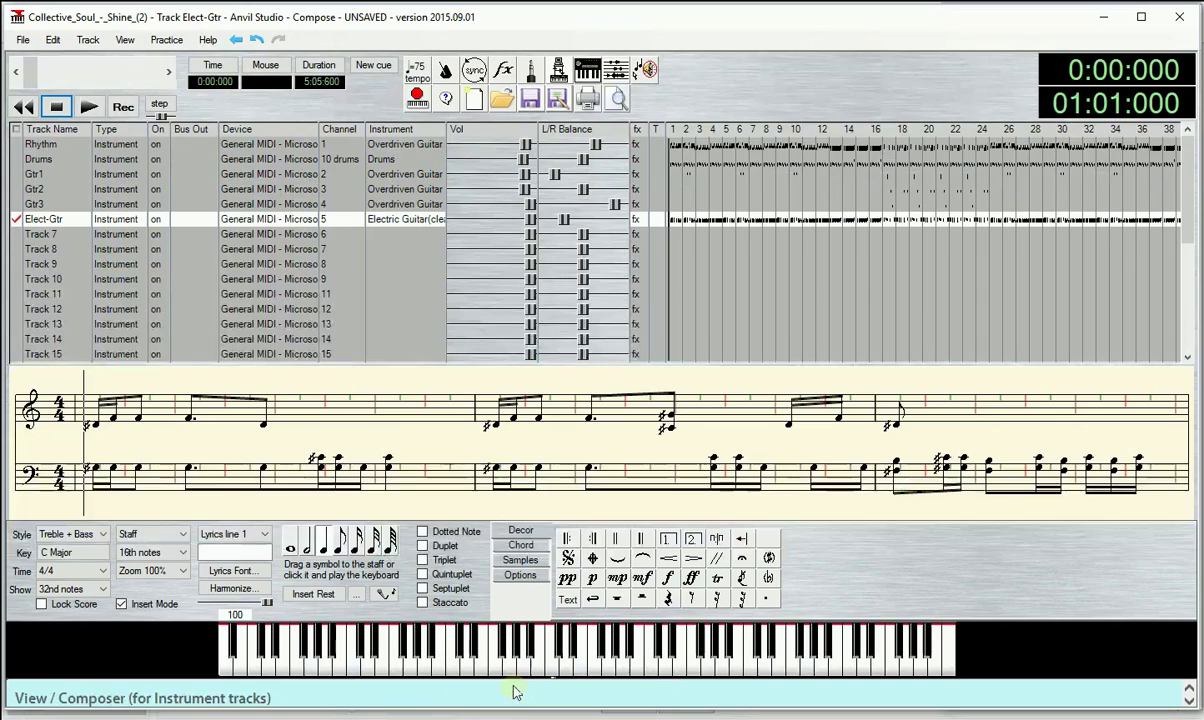
{"action": "left_click", "coordinate": [490, 655]}
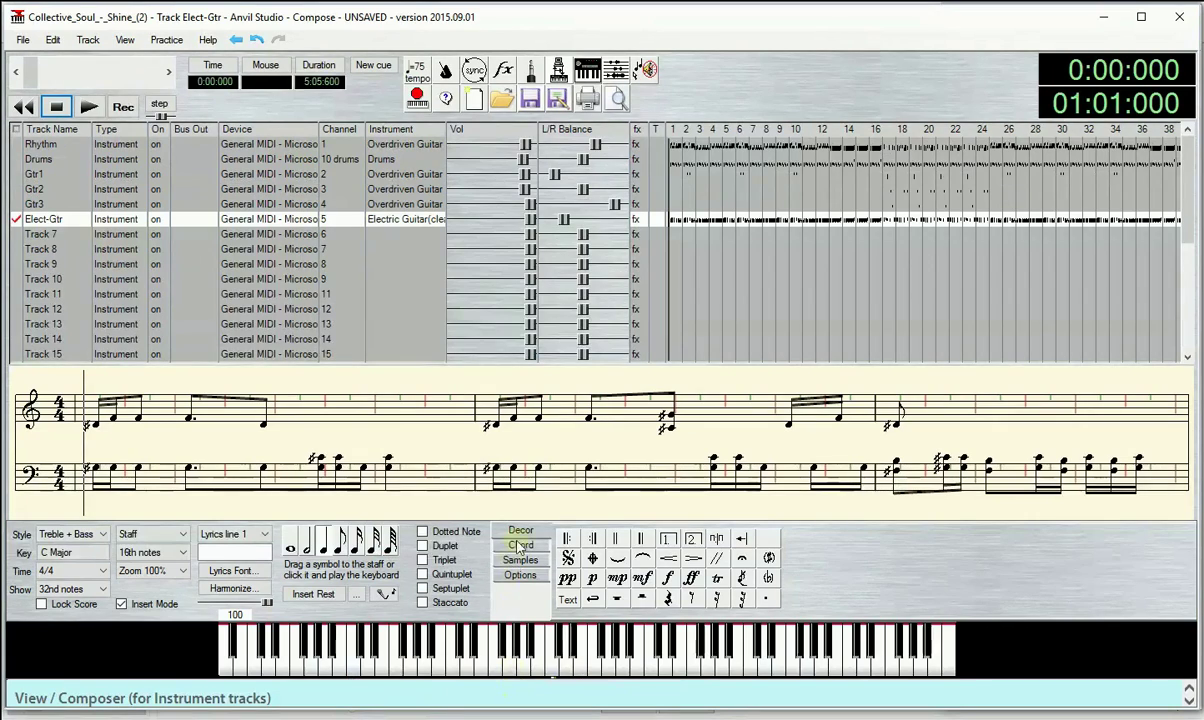
{"action": "left_click", "coordinate": [38, 234]}
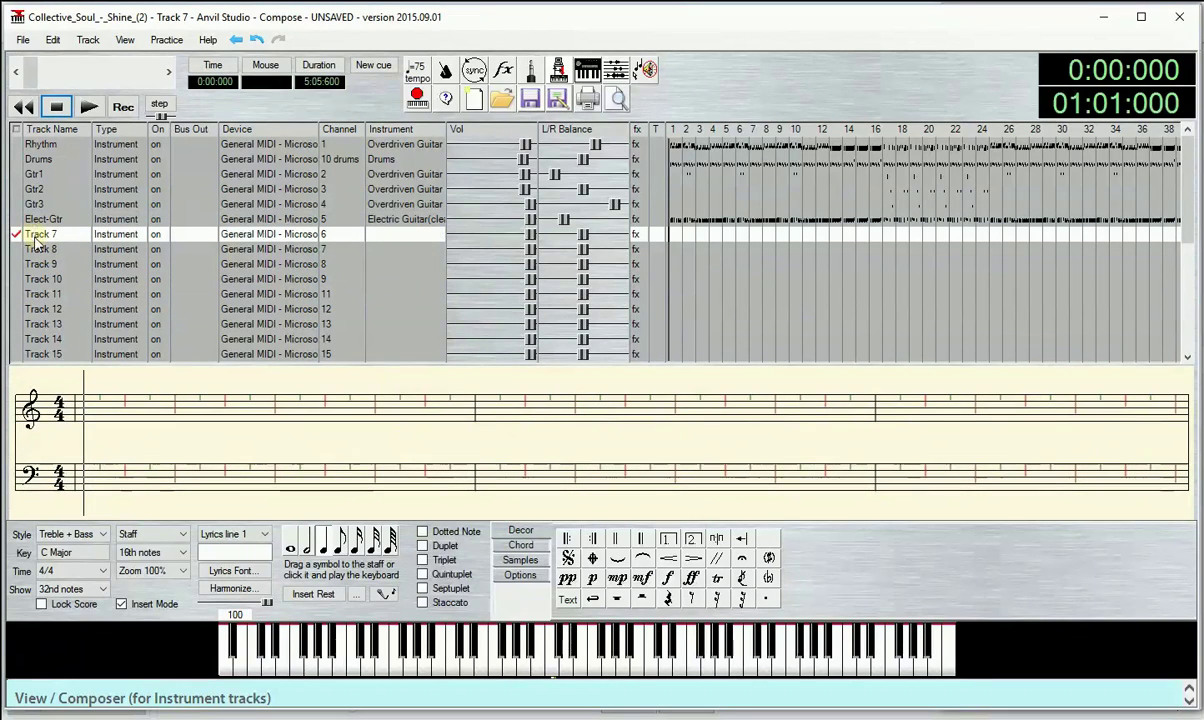
{"action": "left_click", "coordinate": [53, 40]}
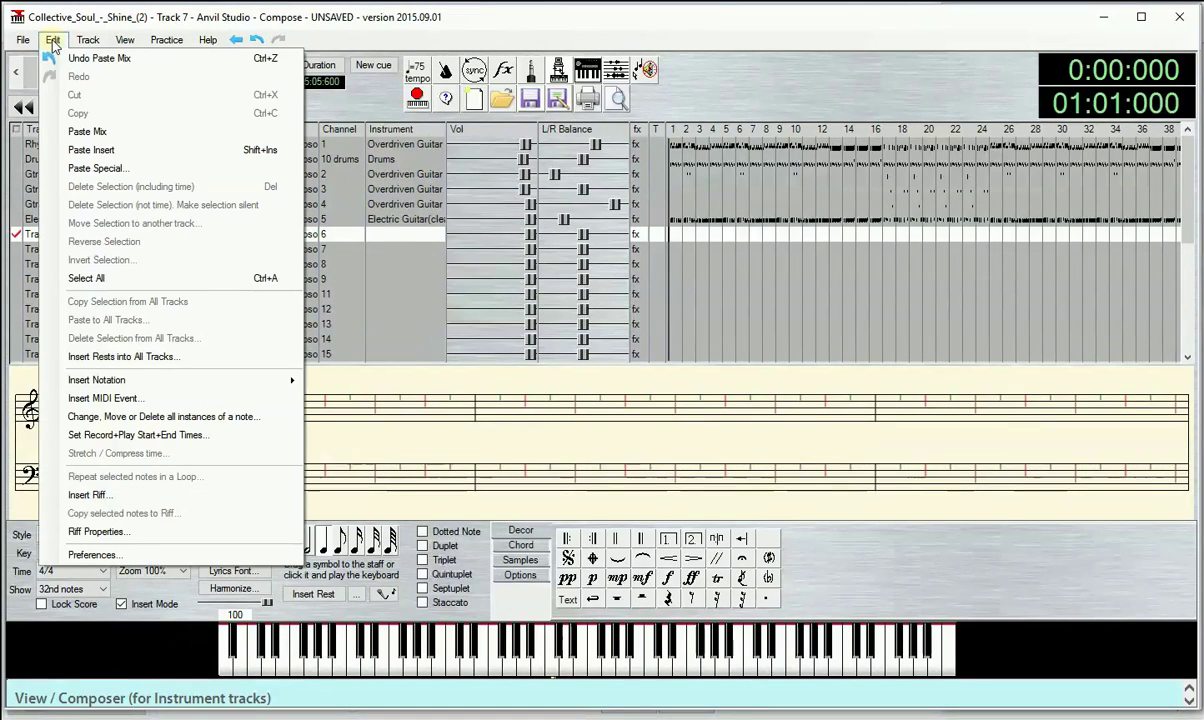
{"action": "left_click", "coordinate": [77, 134]}
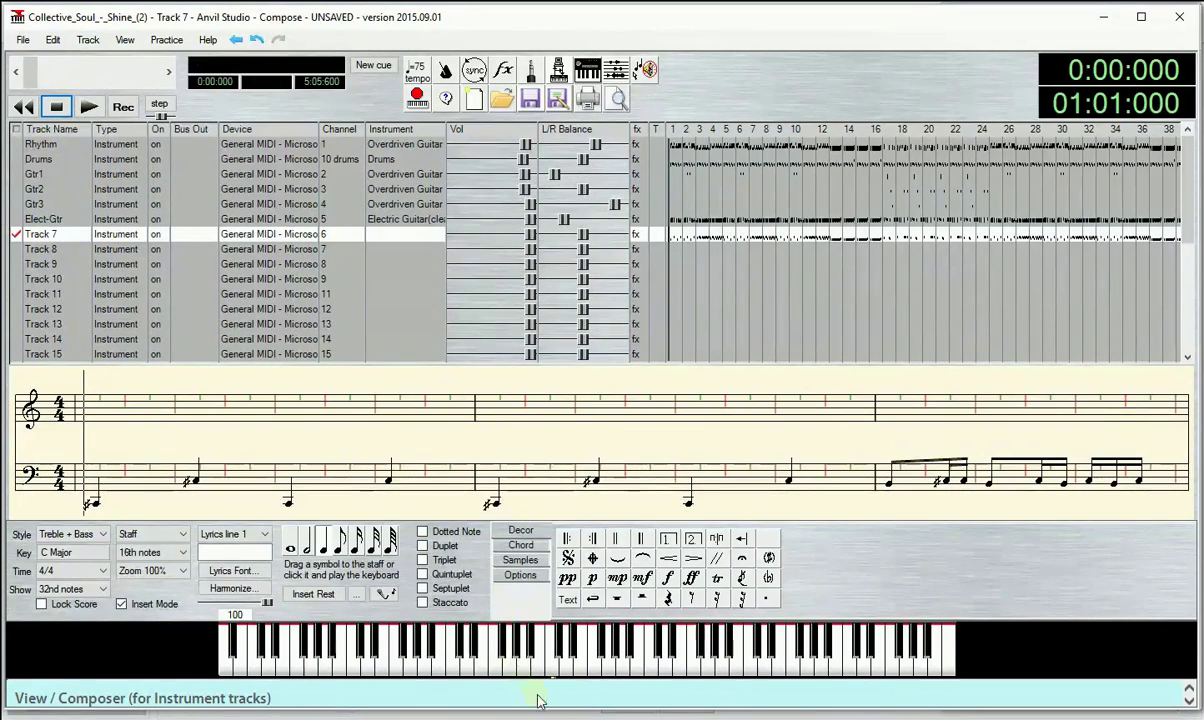
- Check the source bass track's instrument in the Shine file and return to the Collective_Soul_-_Shine_(2) song
{"action": "mouse_move", "coordinate": [555, 712]}
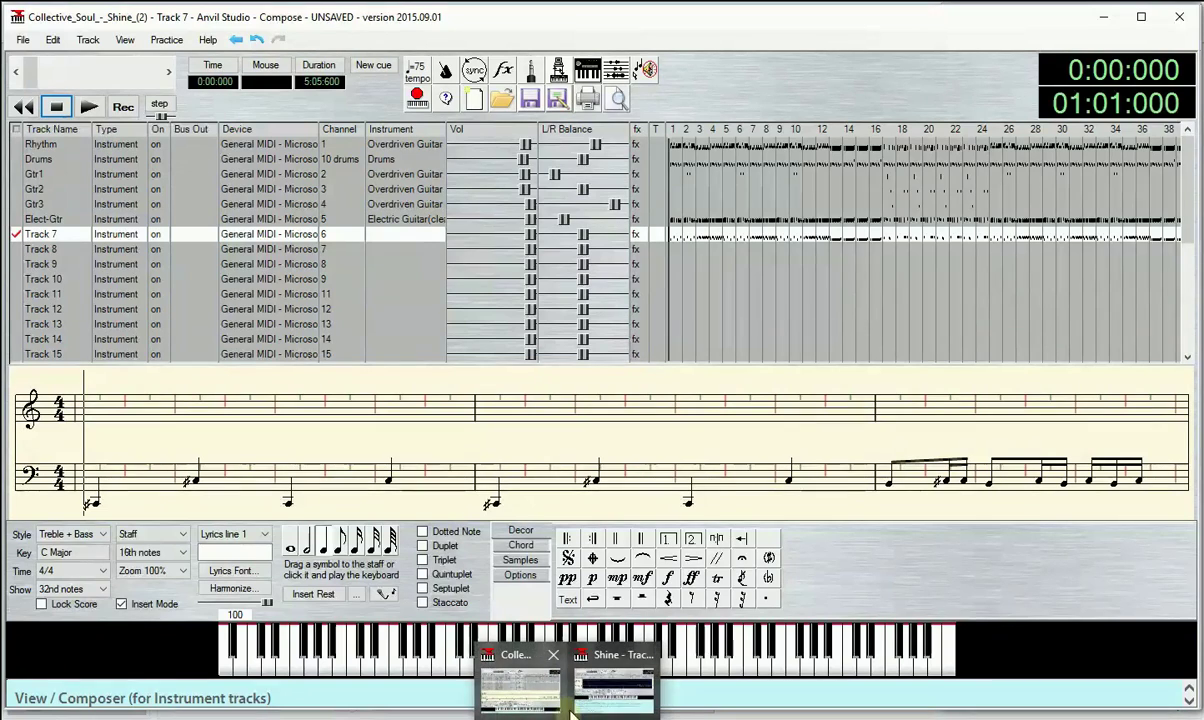
{"action": "left_click", "coordinate": [622, 692]}
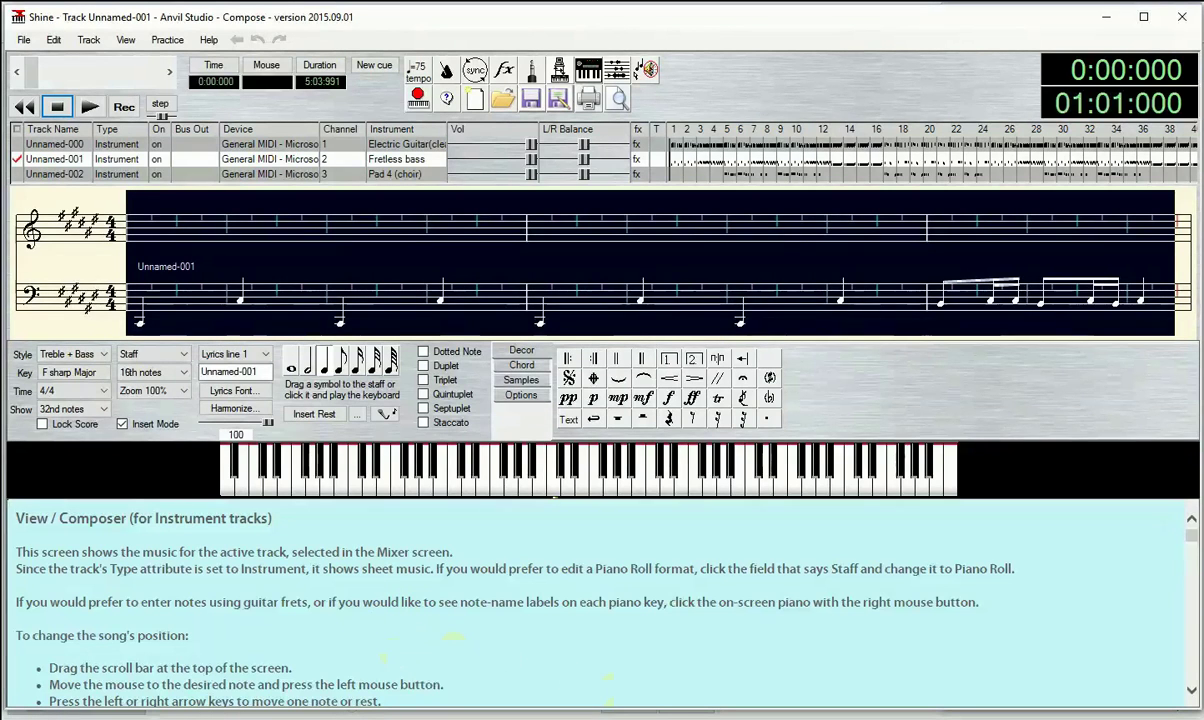
{"action": "mouse_move", "coordinate": [566, 708]}
{"action": "left_click", "coordinate": [521, 693]}
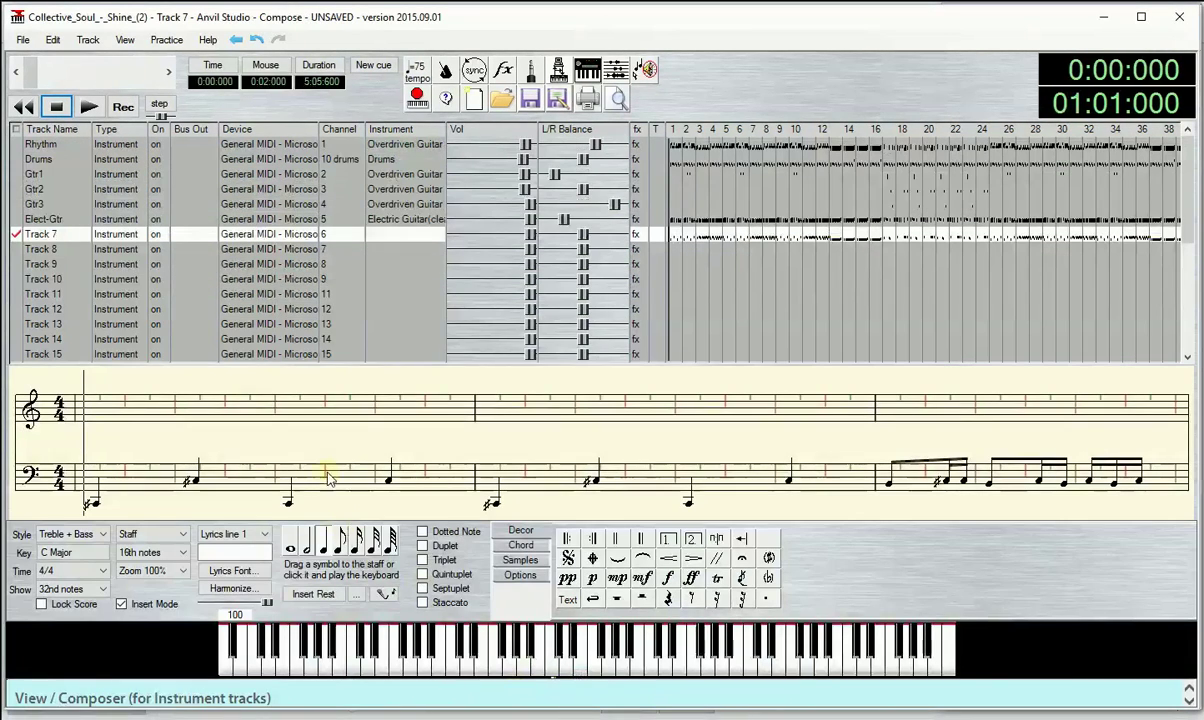
- Rename Track 7 as Bass
{"action": "left_click", "coordinate": [41, 236]}
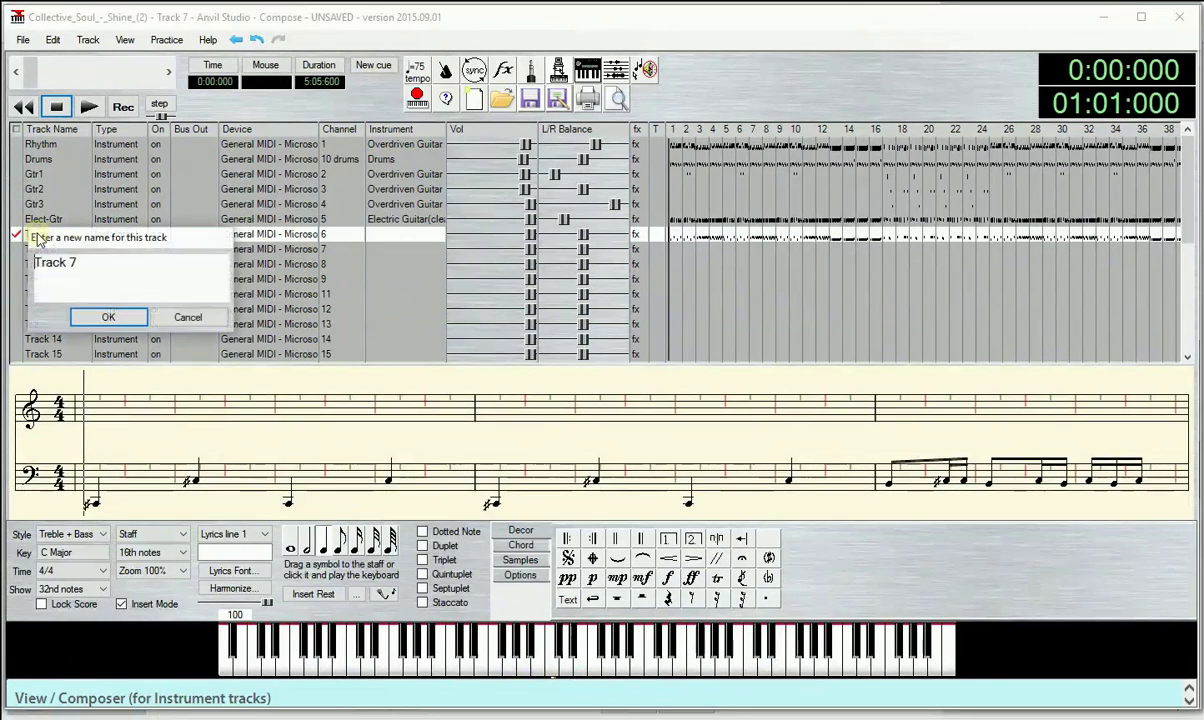
{"action": "left_click_drag", "start_coordinate": [81, 258], "coordinate": [31, 260]}
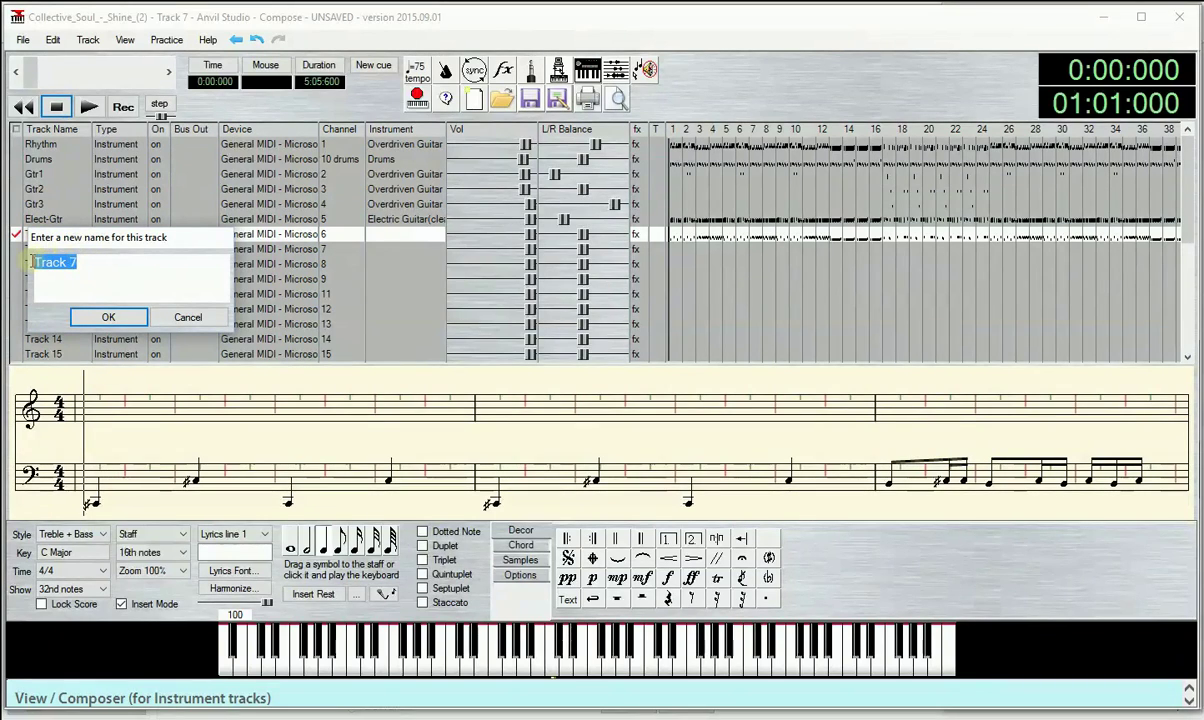
{"action": "type", "text": "Bass"}
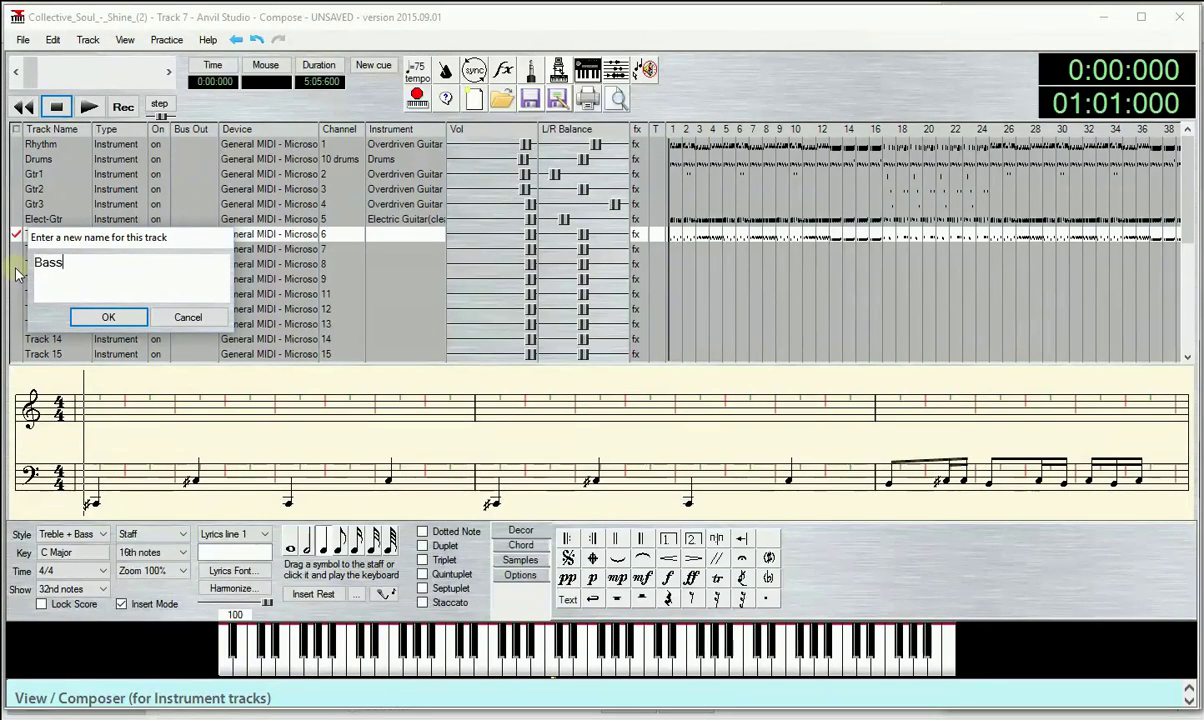
{"action": "key", "text": "Return"}
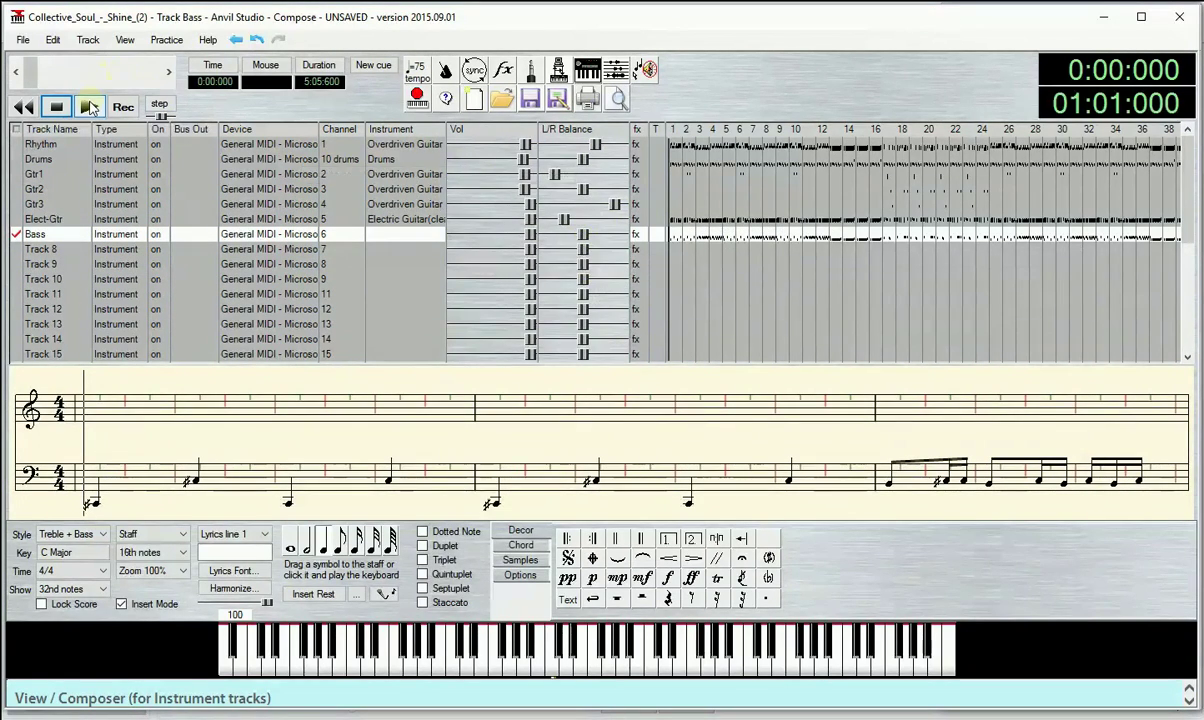
- Start playback briefly and set the Bass track's instrument to 36 - Fretless bass
{"action": "left_click", "coordinate": [89, 107]}
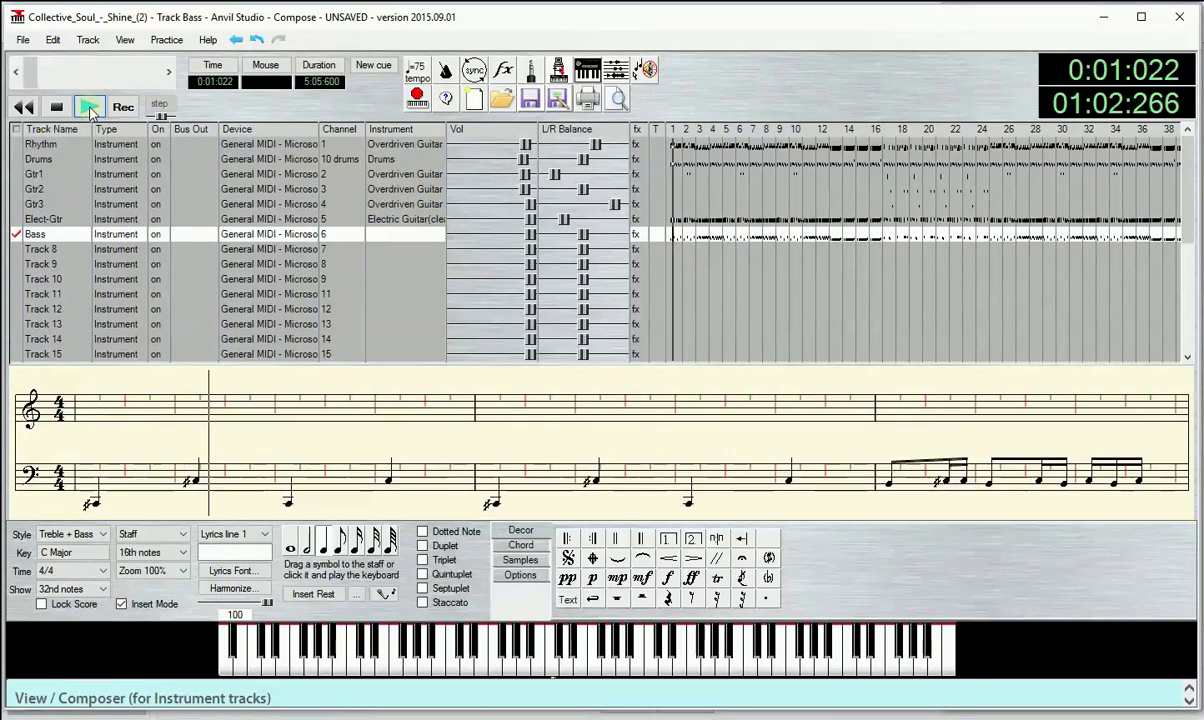
{"action": "left_click", "coordinate": [385, 234]}
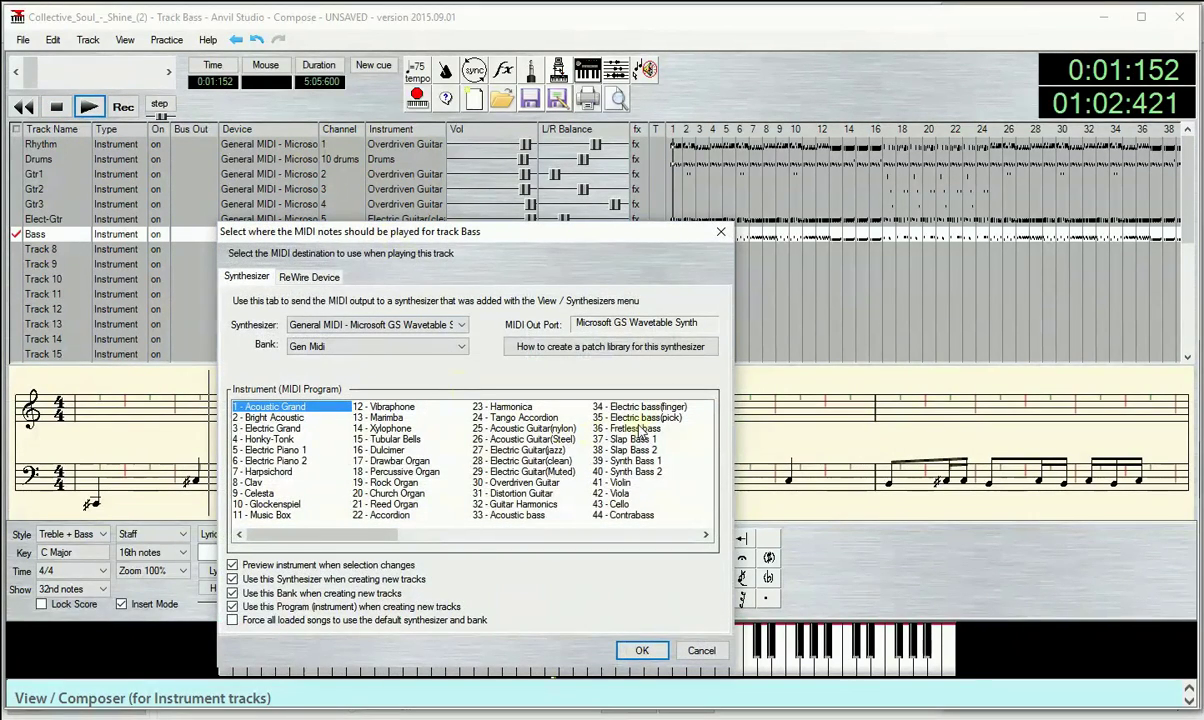
{"action": "left_click", "coordinate": [621, 428]}
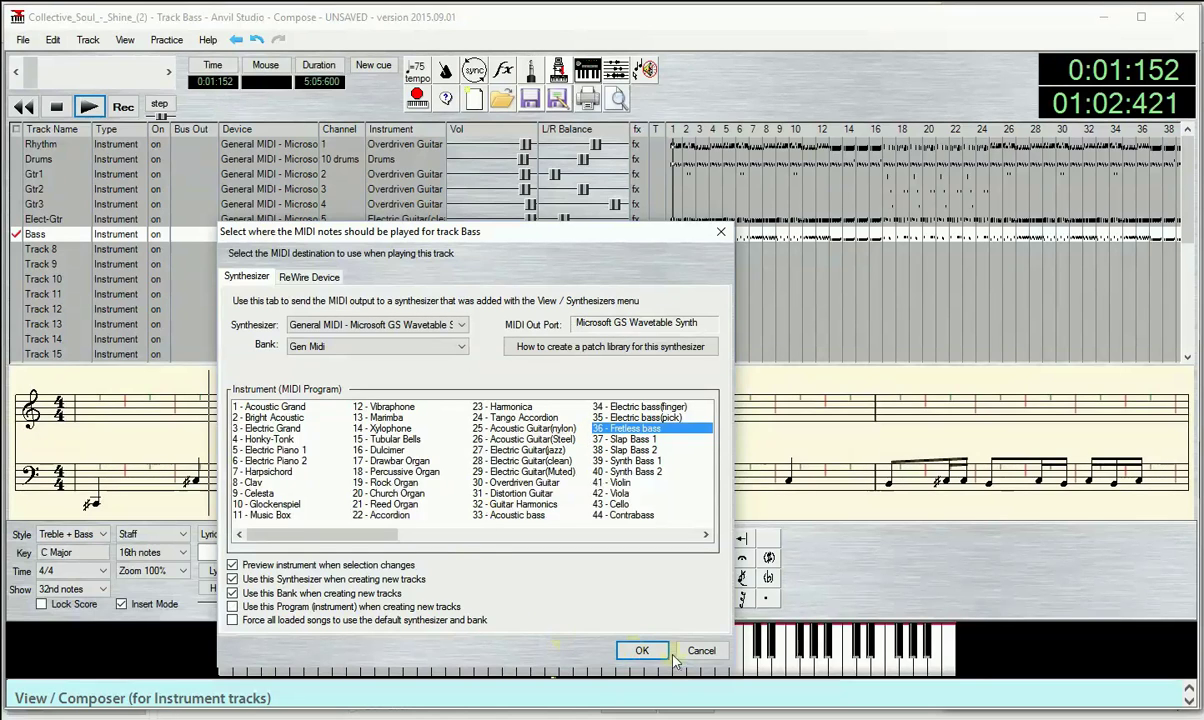
{"action": "left_click", "coordinate": [636, 651]}
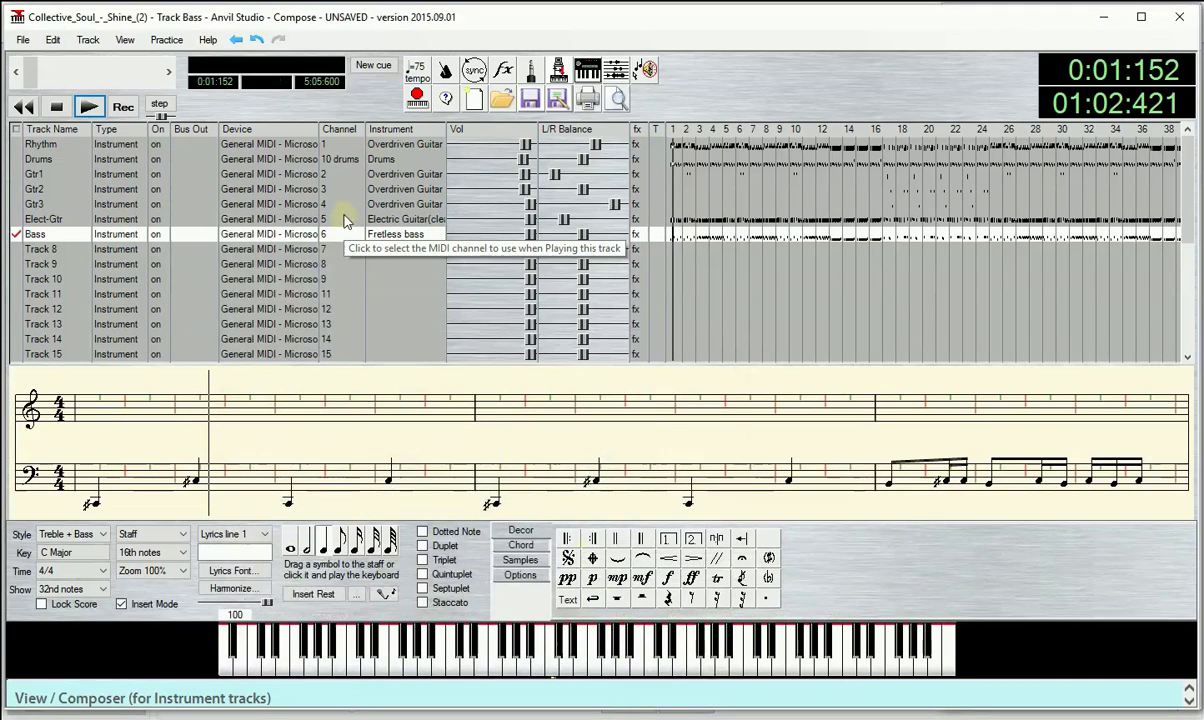
- Play the mix with the new bass part, stop playback and return the song to its beginning
{"action": "left_click", "coordinate": [88, 106]}
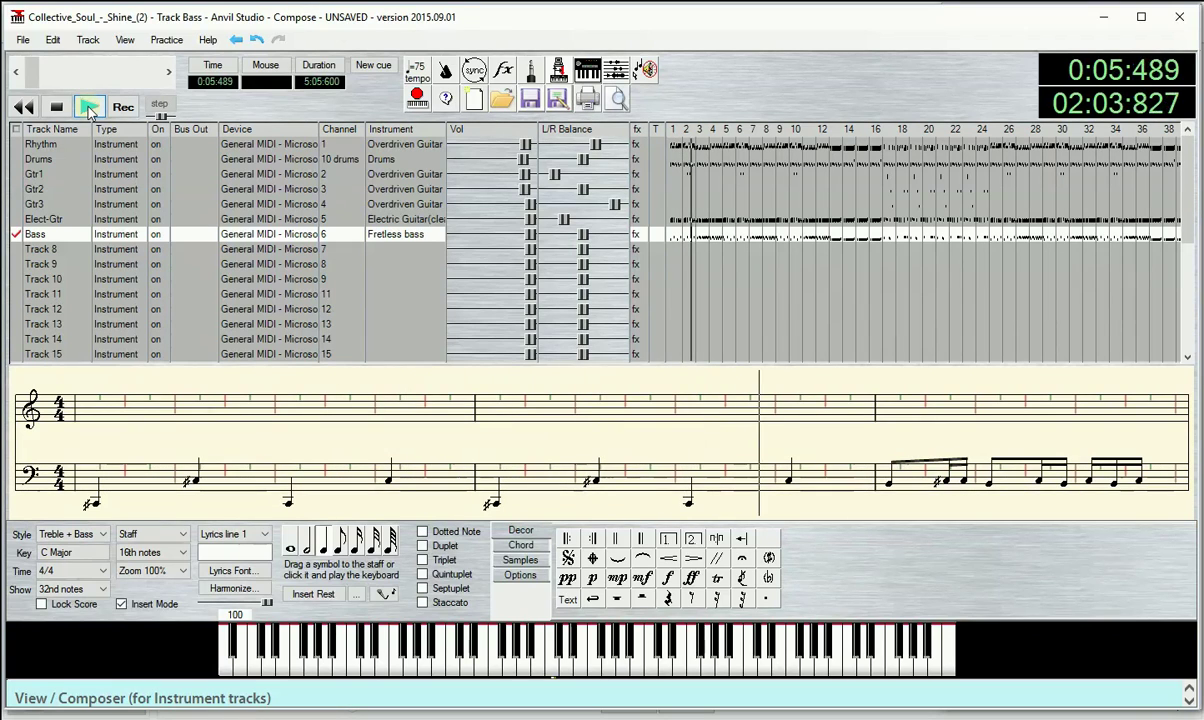
{"action": "left_click", "coordinate": [55, 107]}
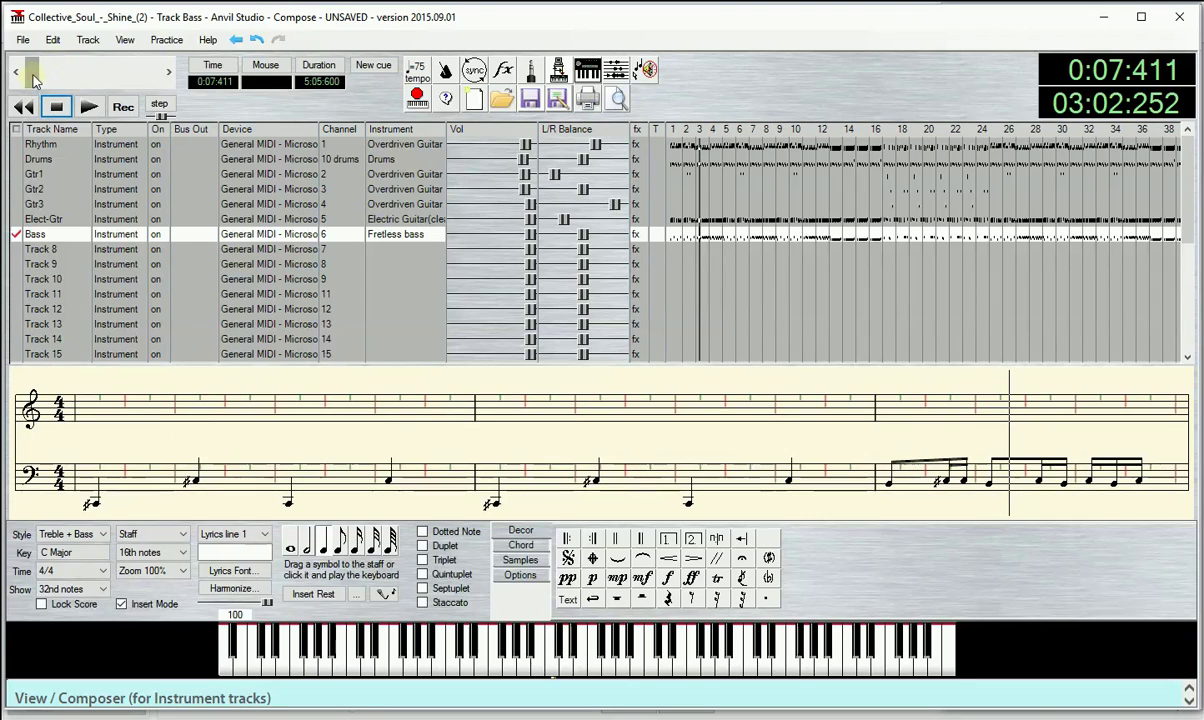
{"action": "left_click_drag", "start_coordinate": [29, 84], "coordinate": [22, 80]}
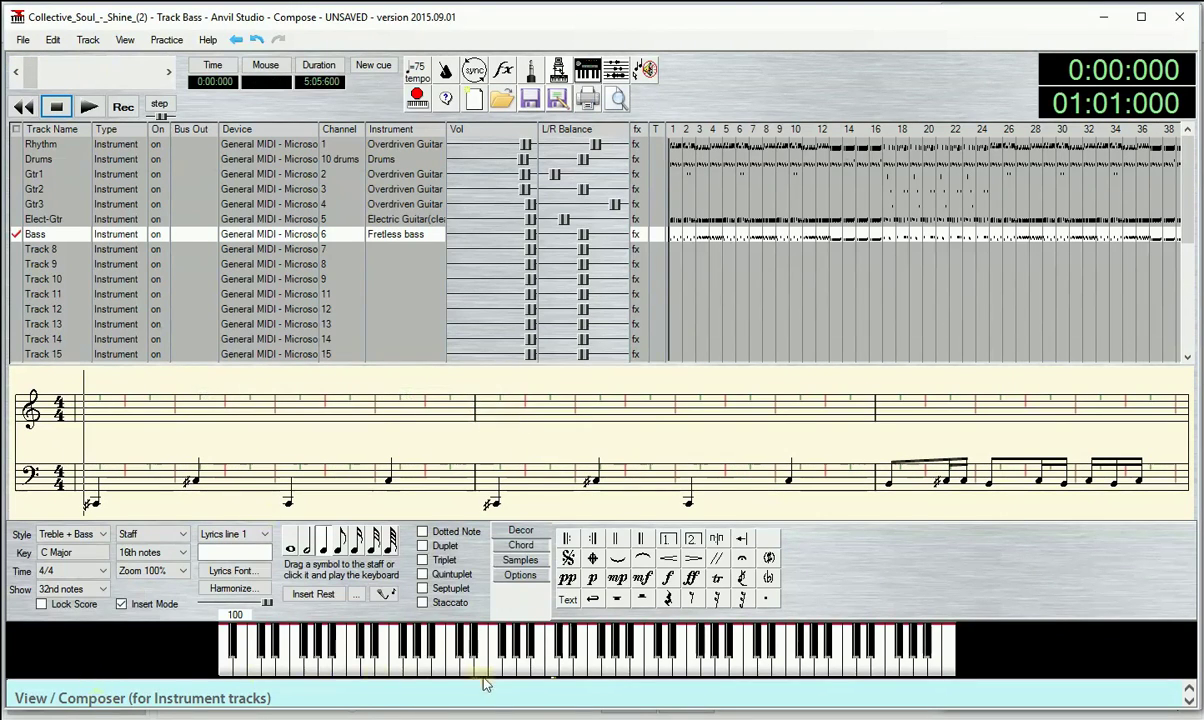
- Switch to the Shine file, play its Unnamed-002 track from bar 4, stop and return to the song's beginning
{"action": "mouse_move", "coordinate": [536, 715]}
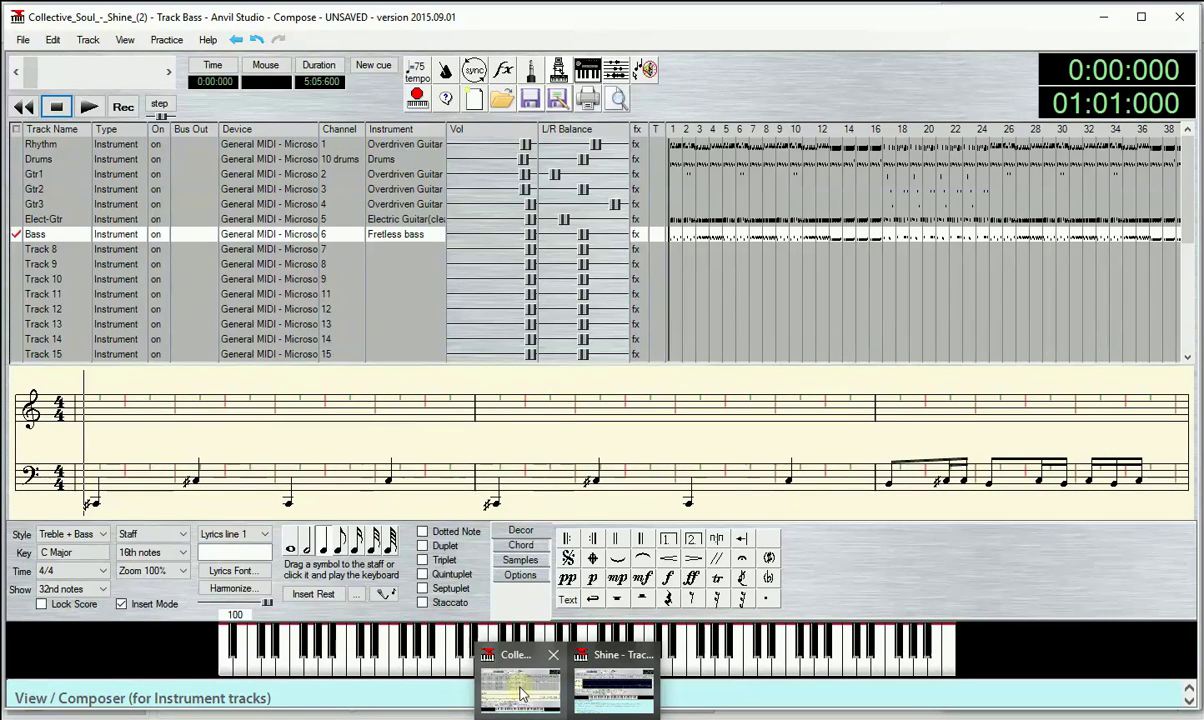
{"action": "left_click", "coordinate": [606, 690]}
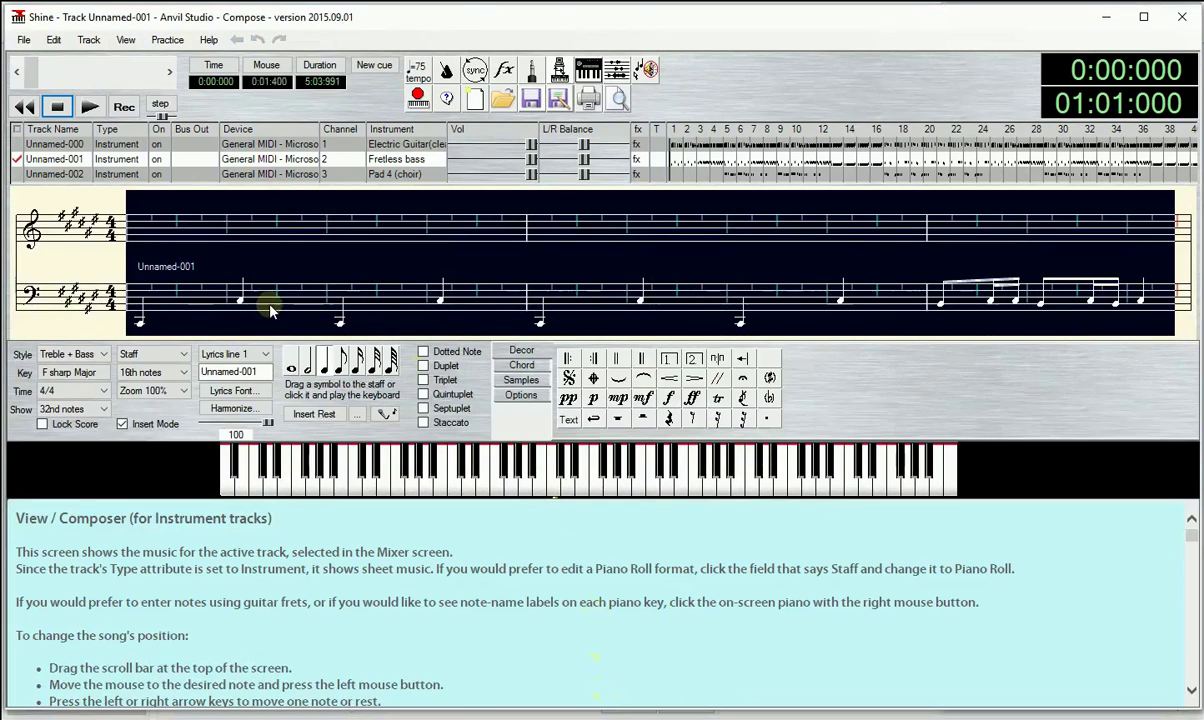
{"action": "left_click", "coordinate": [35, 175]}
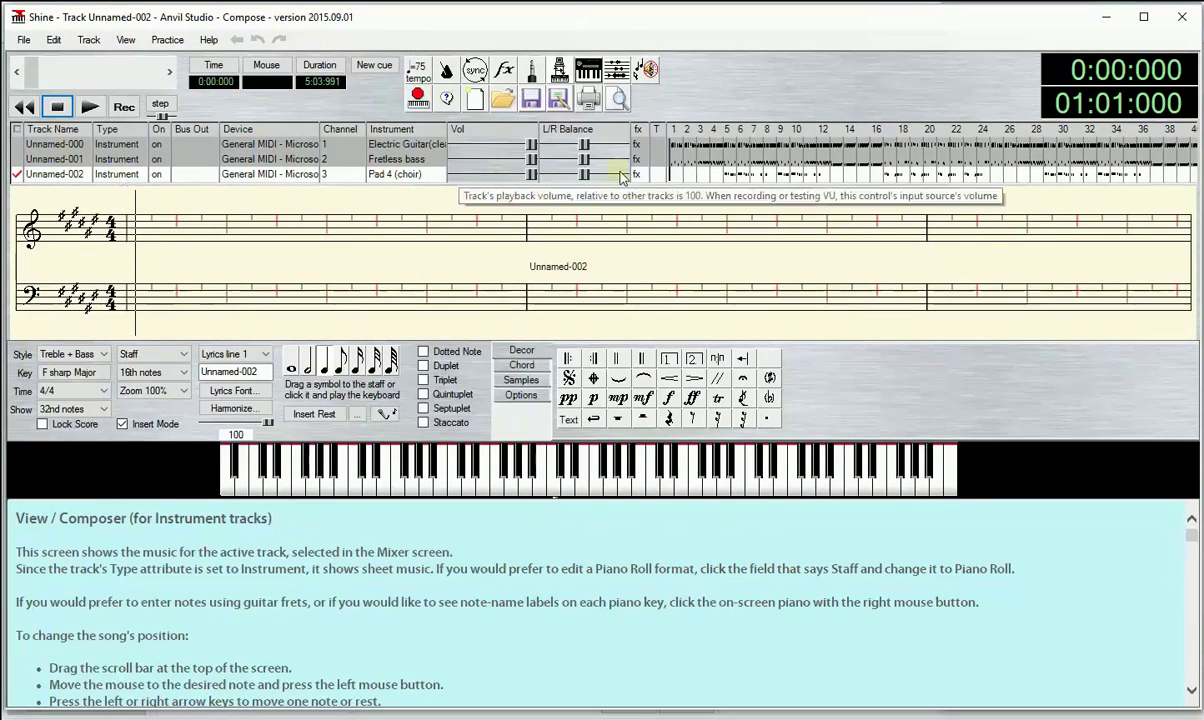
{"action": "left_click", "coordinate": [722, 174]}
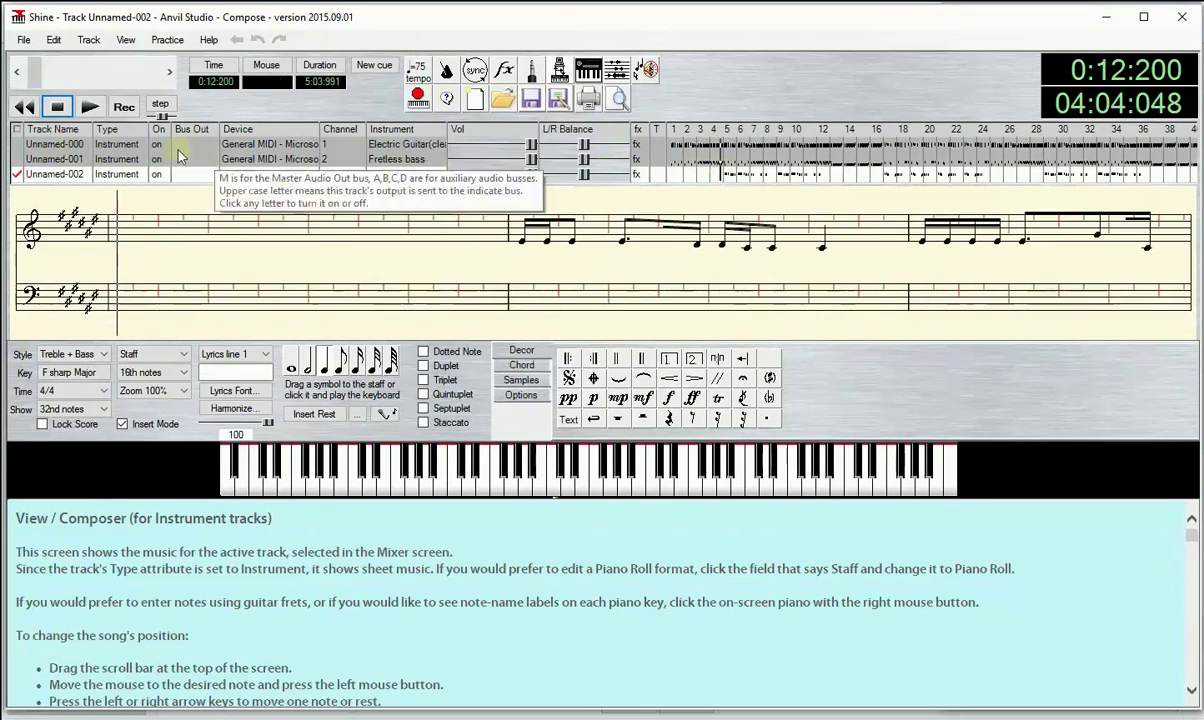
{"action": "left_click", "coordinate": [89, 107]}
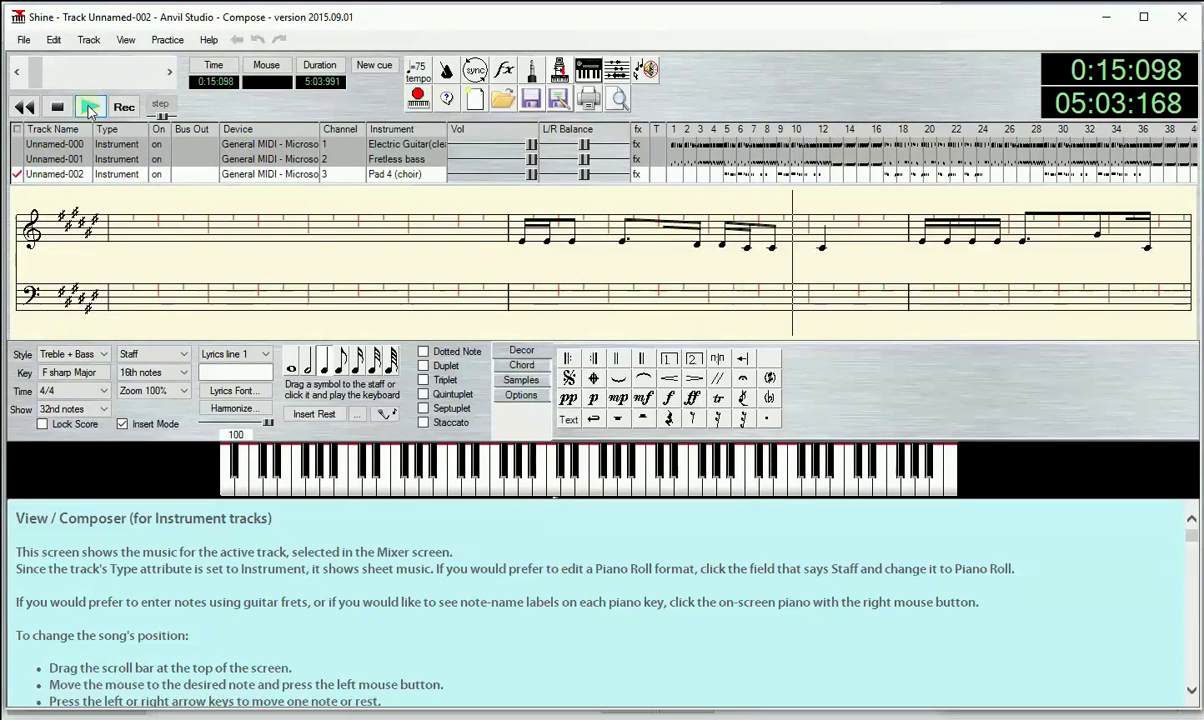
{"action": "left_click", "coordinate": [58, 108]}
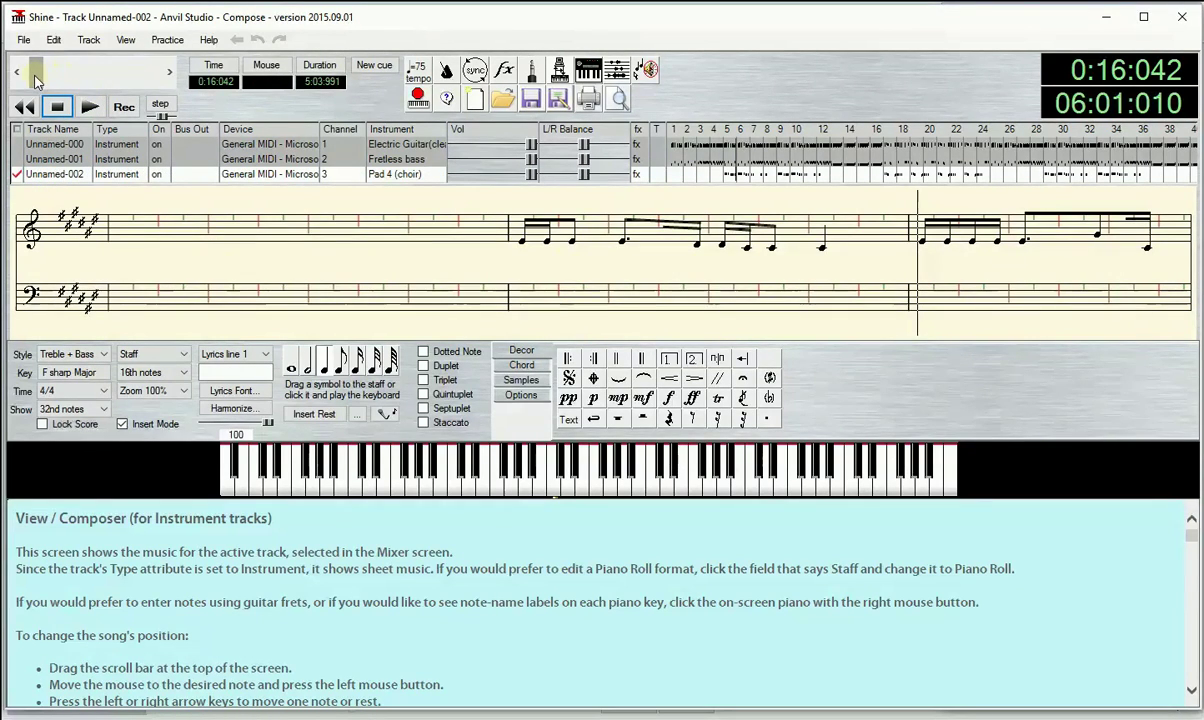
{"action": "left_click_drag", "start_coordinate": [35, 79], "coordinate": [25, 79]}
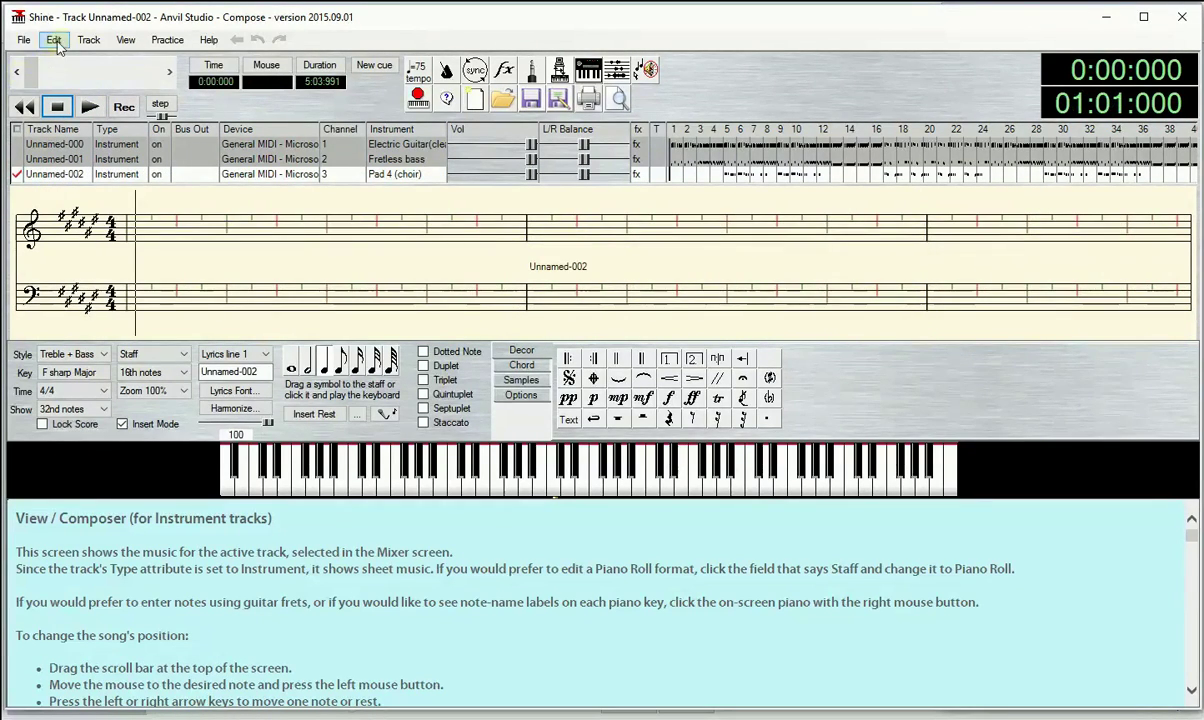
- Select all the notes of the Unnamed-002 track in the Shine file and copy them
{"action": "left_click", "coordinate": [55, 41]}
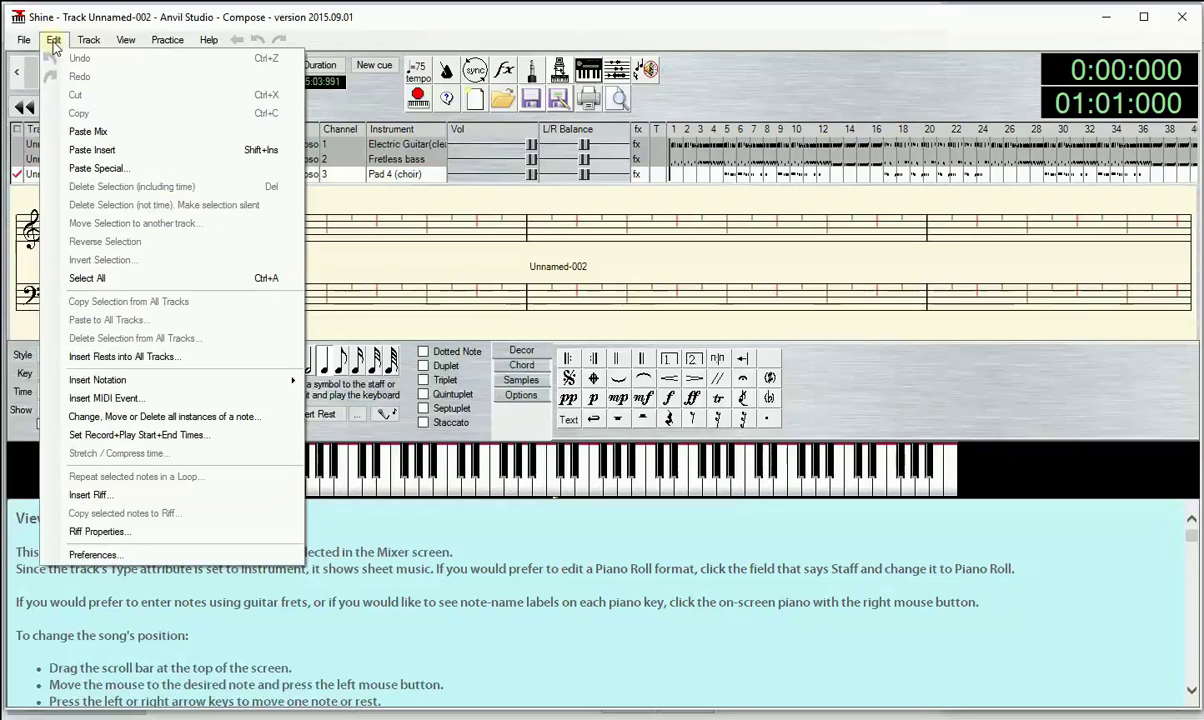
{"action": "left_click", "coordinate": [88, 278]}
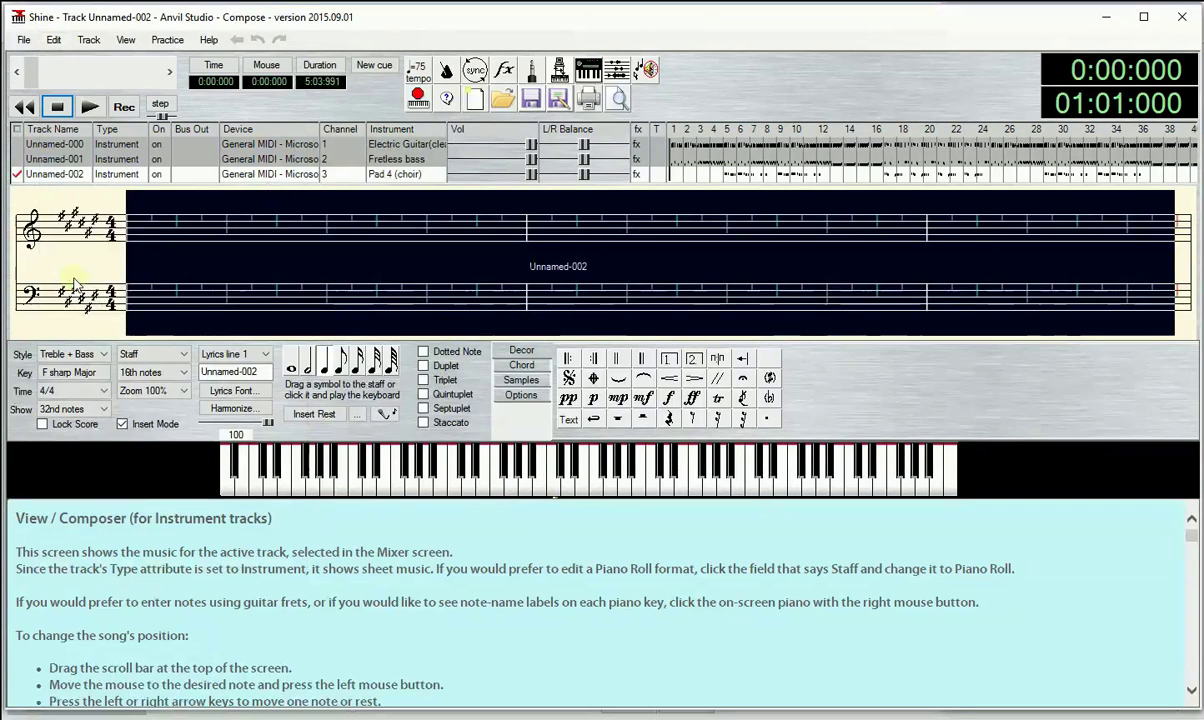
{"action": "left_click", "coordinate": [55, 40]}
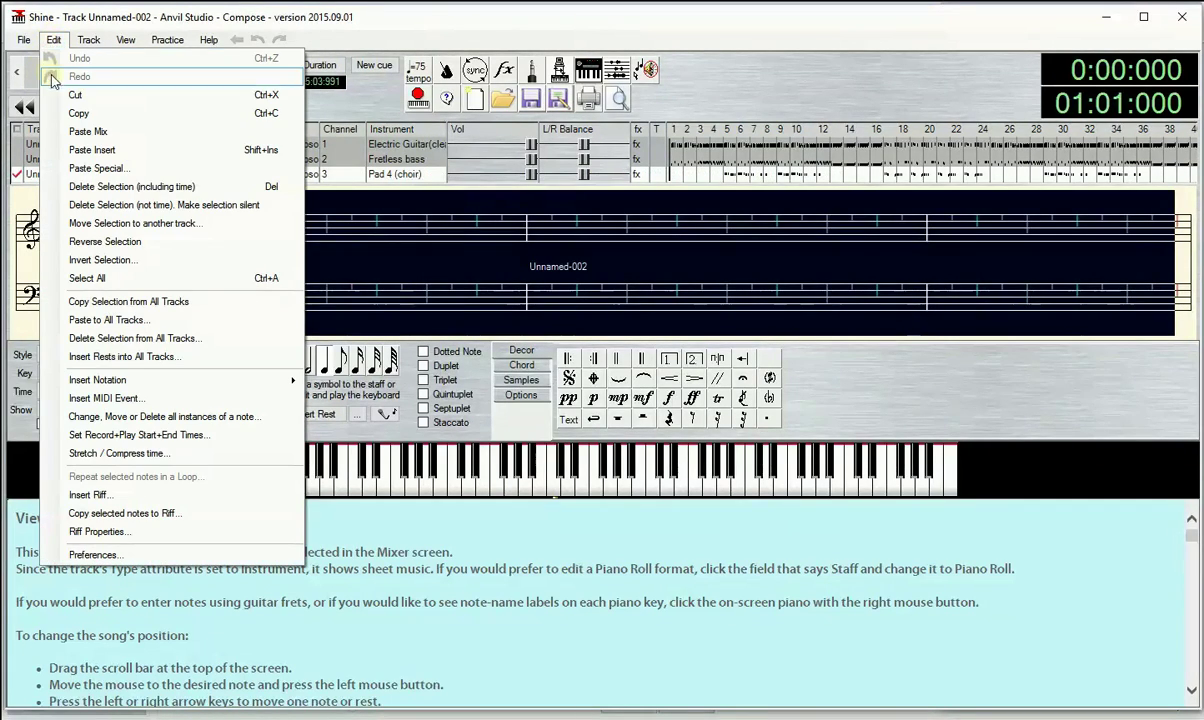
{"action": "left_click", "coordinate": [81, 112]}
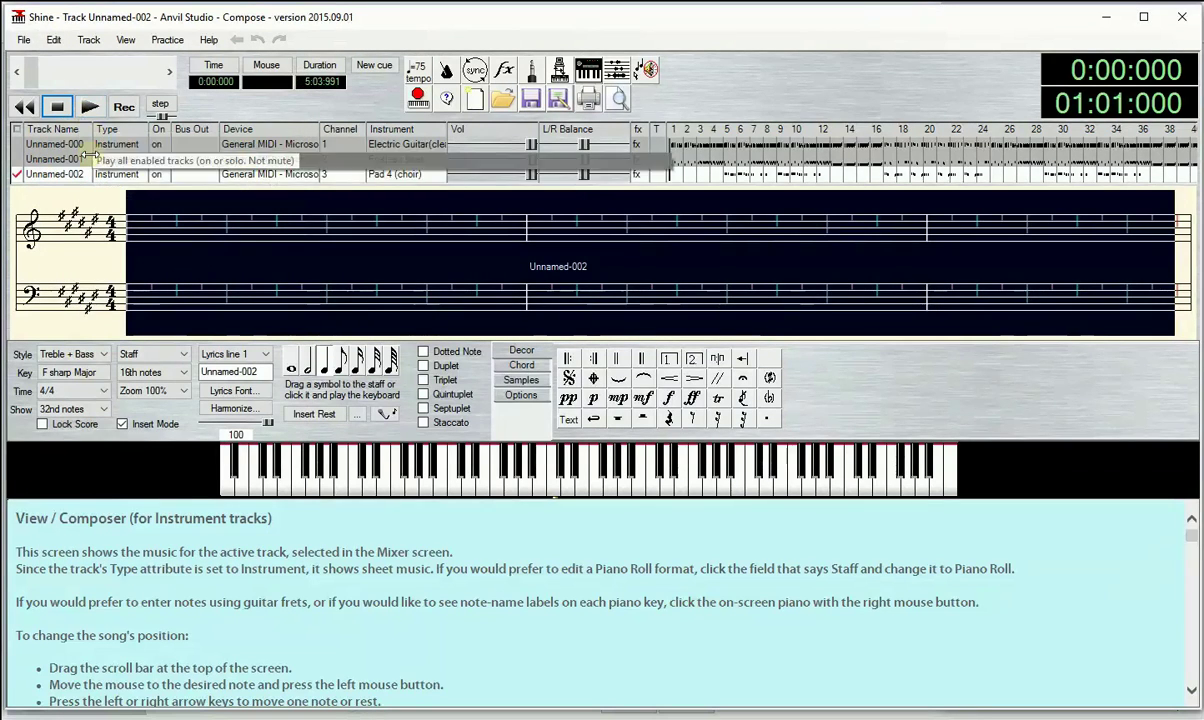
- Switch to the Collective_Soul_-_Shine_(2) song and paste the copied part into Track 8 with Paste Mix
{"action": "mouse_move", "coordinate": [600, 712]}
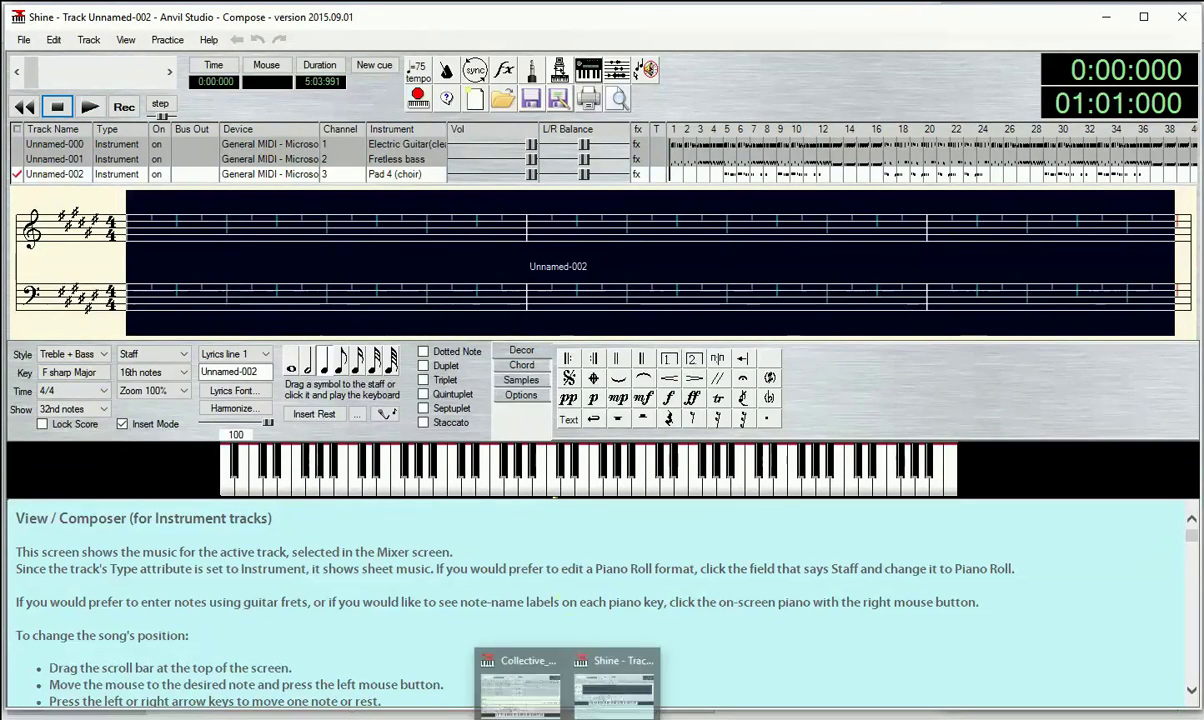
{"action": "left_click", "coordinate": [519, 697]}
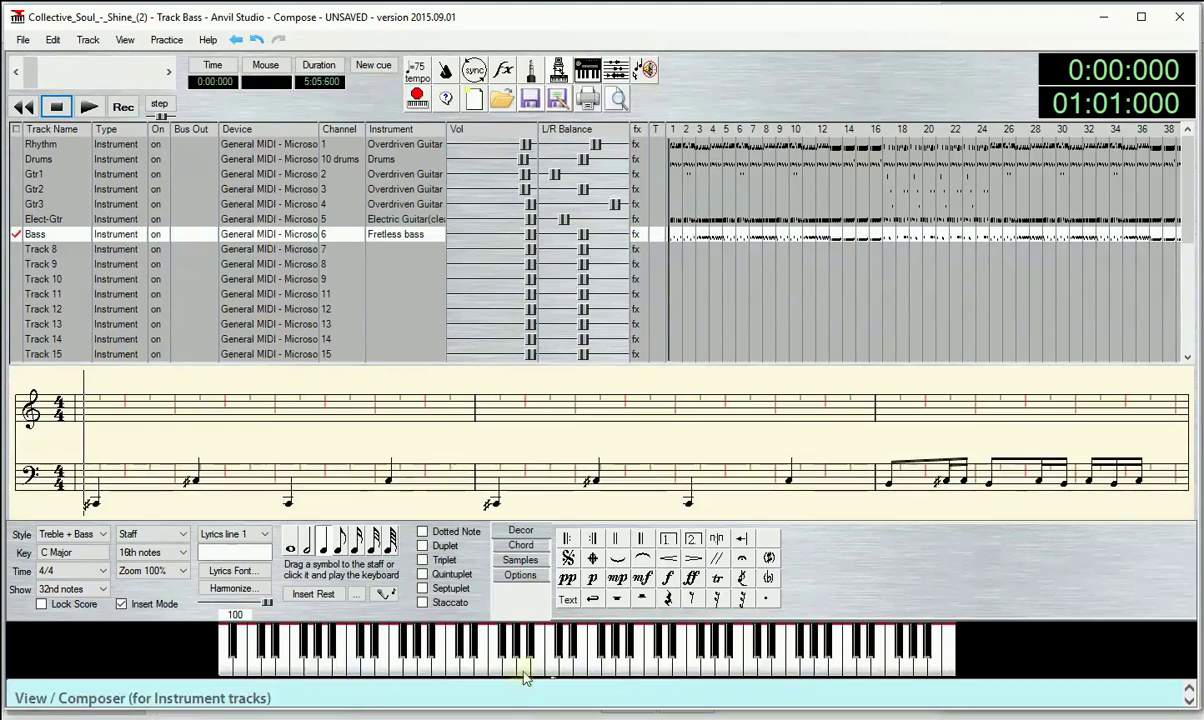
{"action": "left_click", "coordinate": [35, 250]}
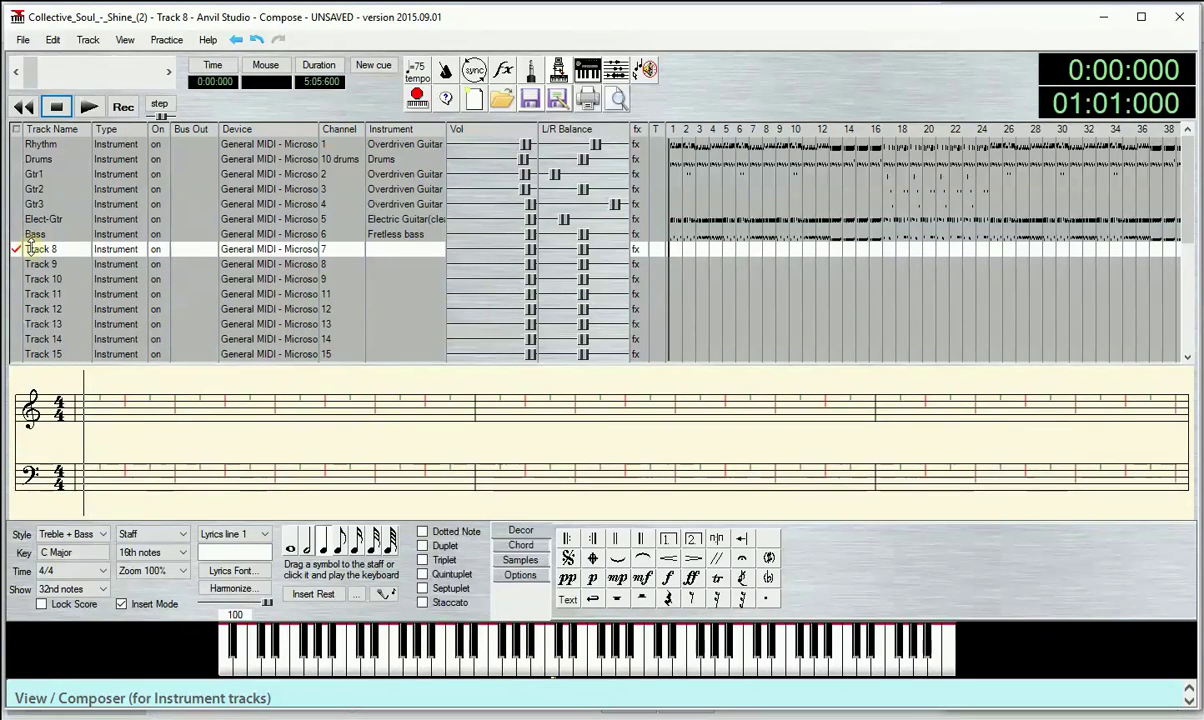
{"action": "left_click", "coordinate": [53, 41]}
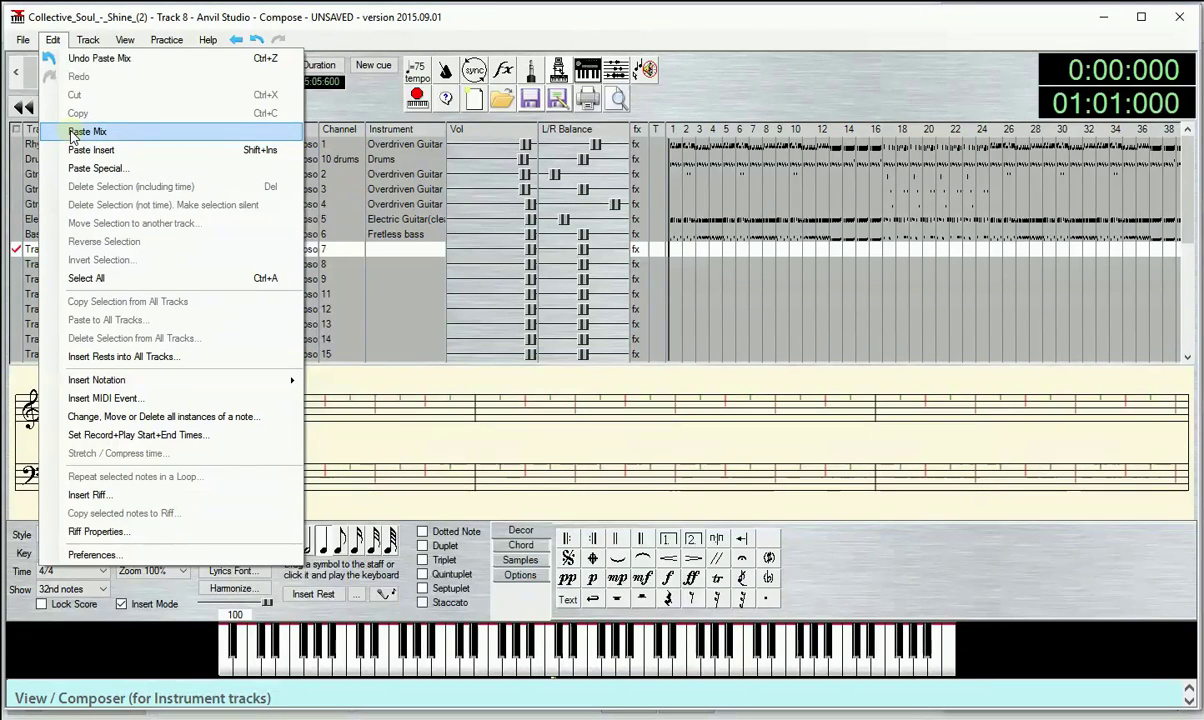
{"action": "left_click", "coordinate": [79, 135]}
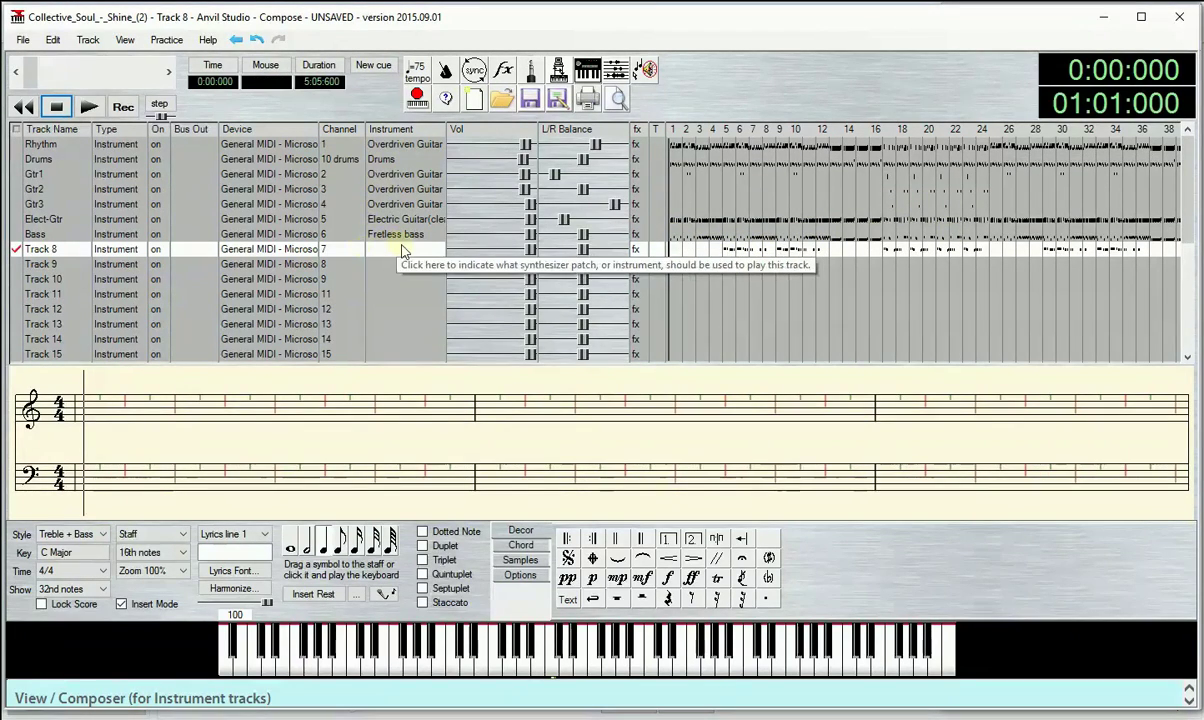
- Try 55 - Synth Voice as Track 8's instrument and play the mix from bar 4 to hear it
{"action": "left_click", "coordinate": [391, 253]}
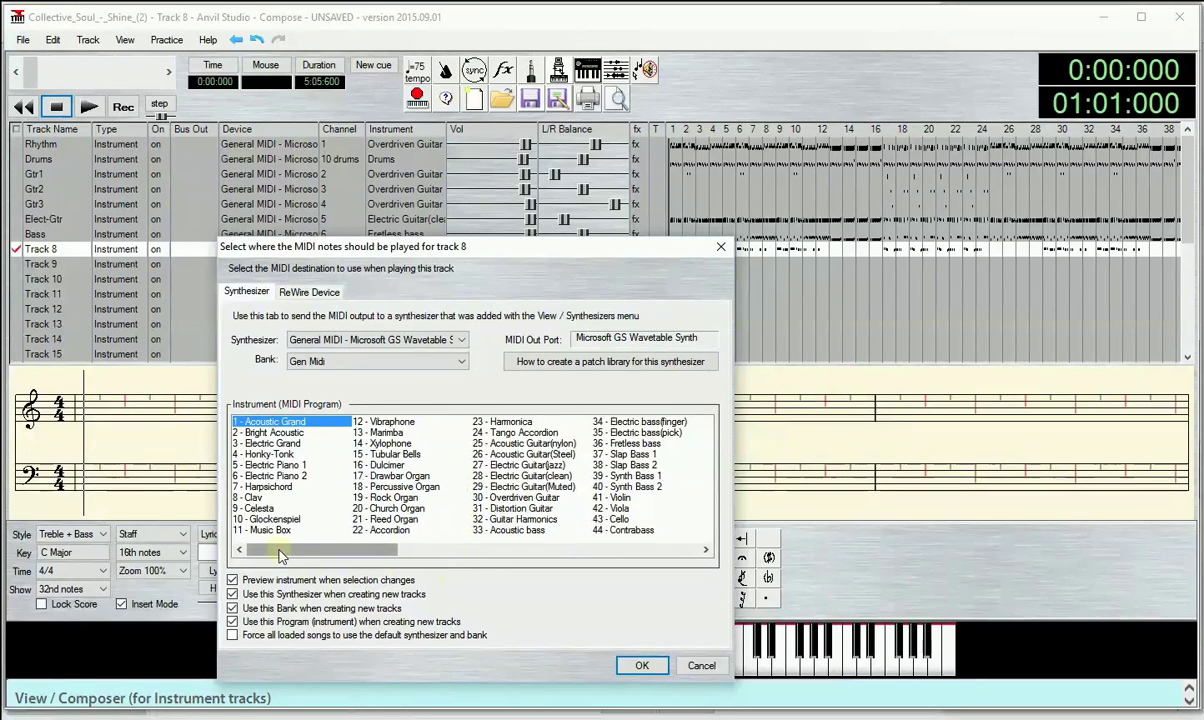
{"action": "left_click_drag", "start_coordinate": [279, 554], "coordinate": [306, 555]}
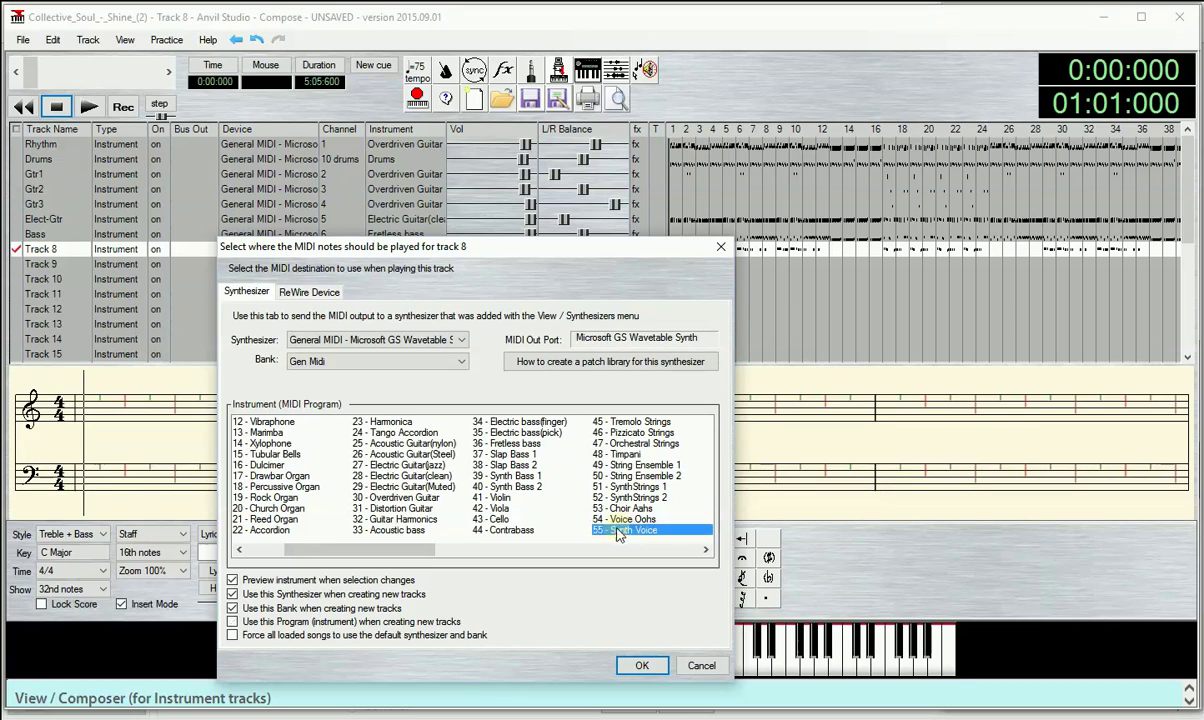
{"action": "left_click", "coordinate": [636, 666]}
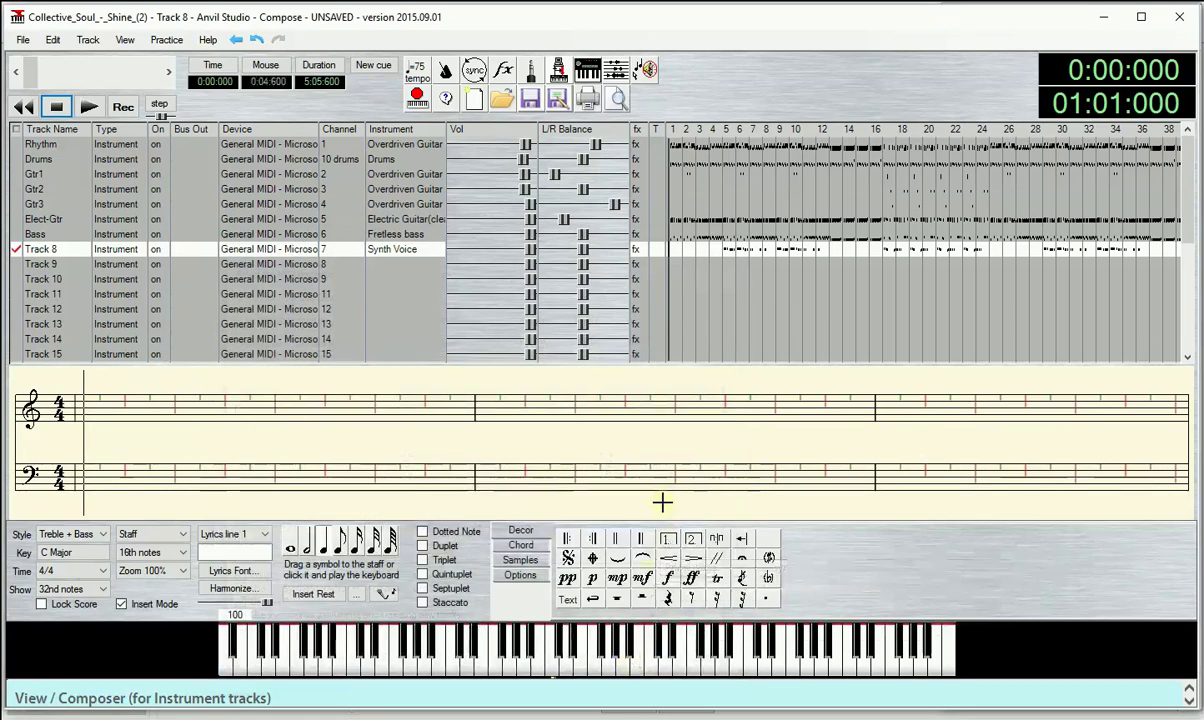
{"action": "left_click", "coordinate": [717, 248]}
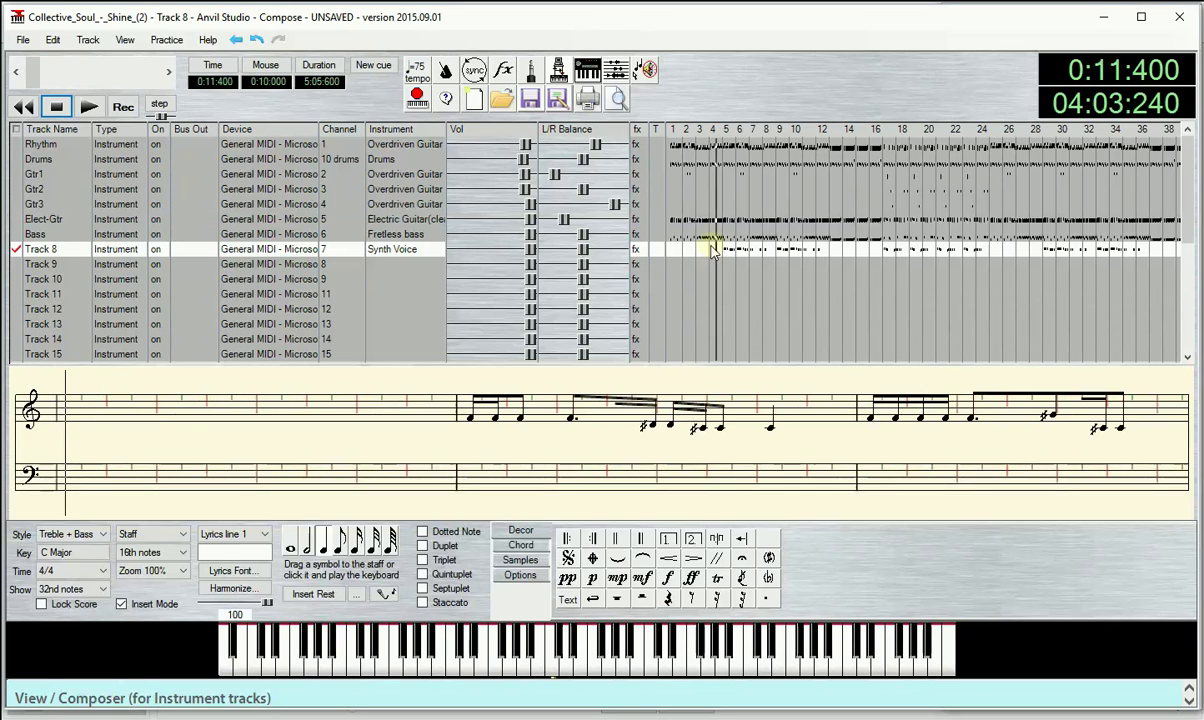
{"action": "left_click", "coordinate": [88, 108]}
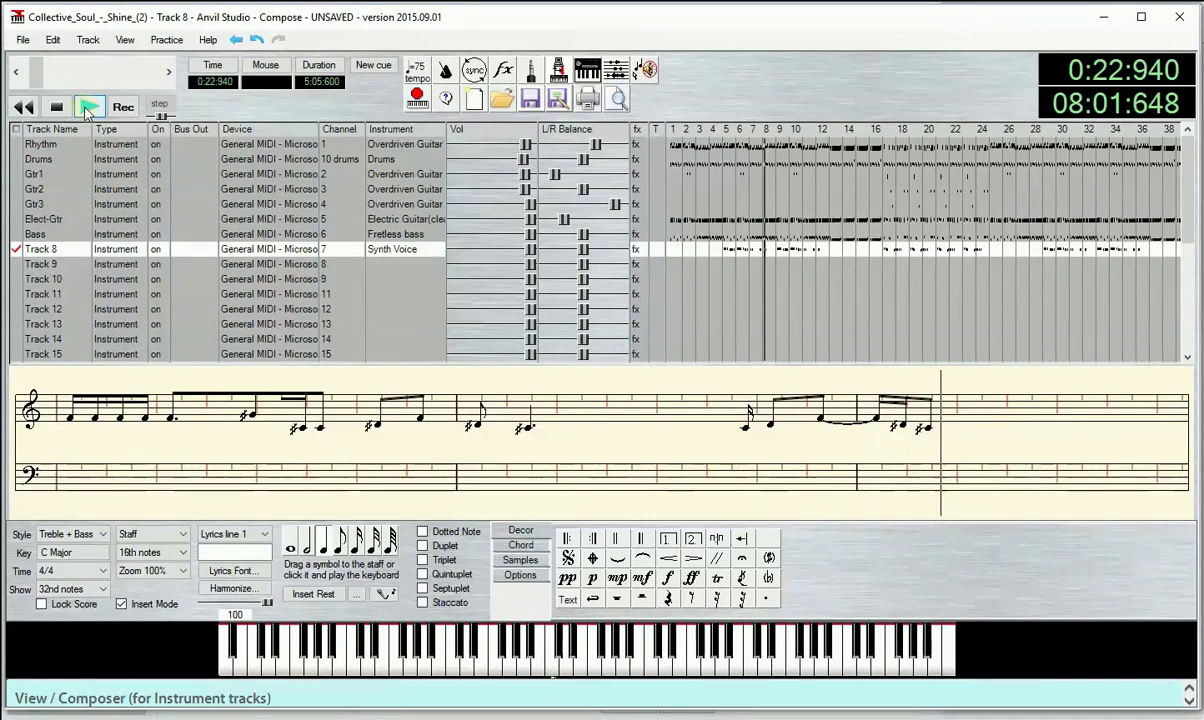
{"action": "left_click", "coordinate": [56, 107]}
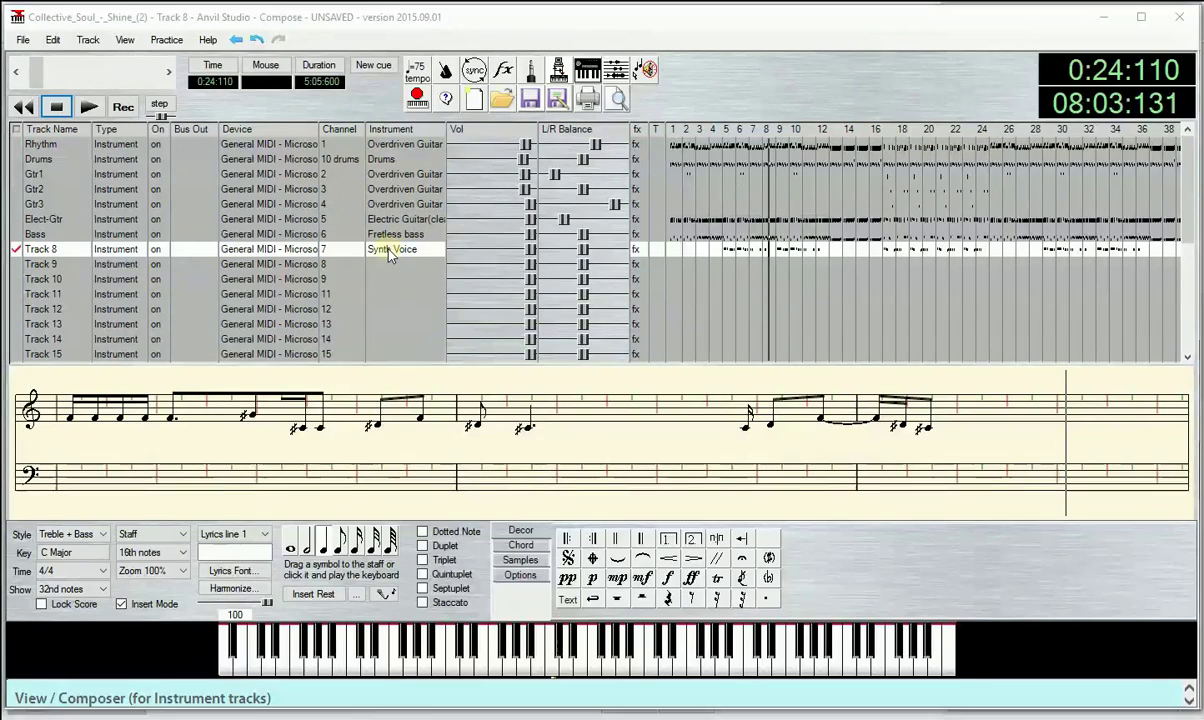
- Set Track 8's instrument to 92 - Pad 4 (choir)
{"action": "left_click", "coordinate": [390, 252]}
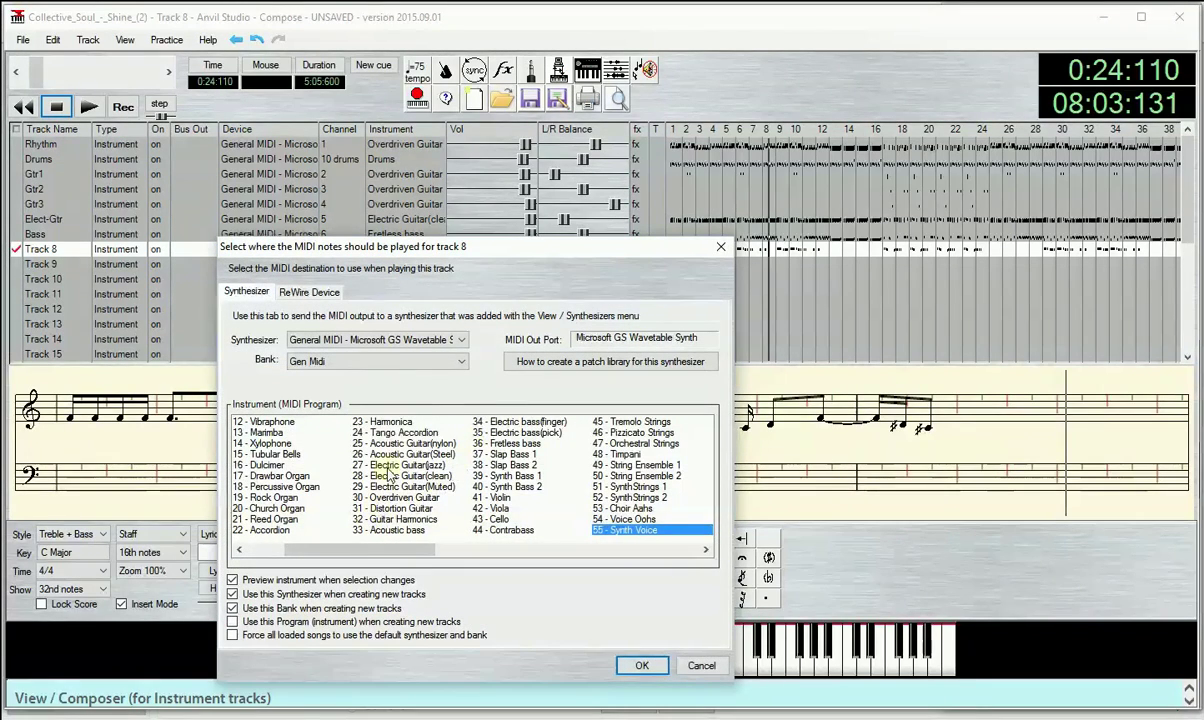
{"action": "scroll", "coordinate": [390, 475], "scroll_direction": "right", "scroll_amount": 6}
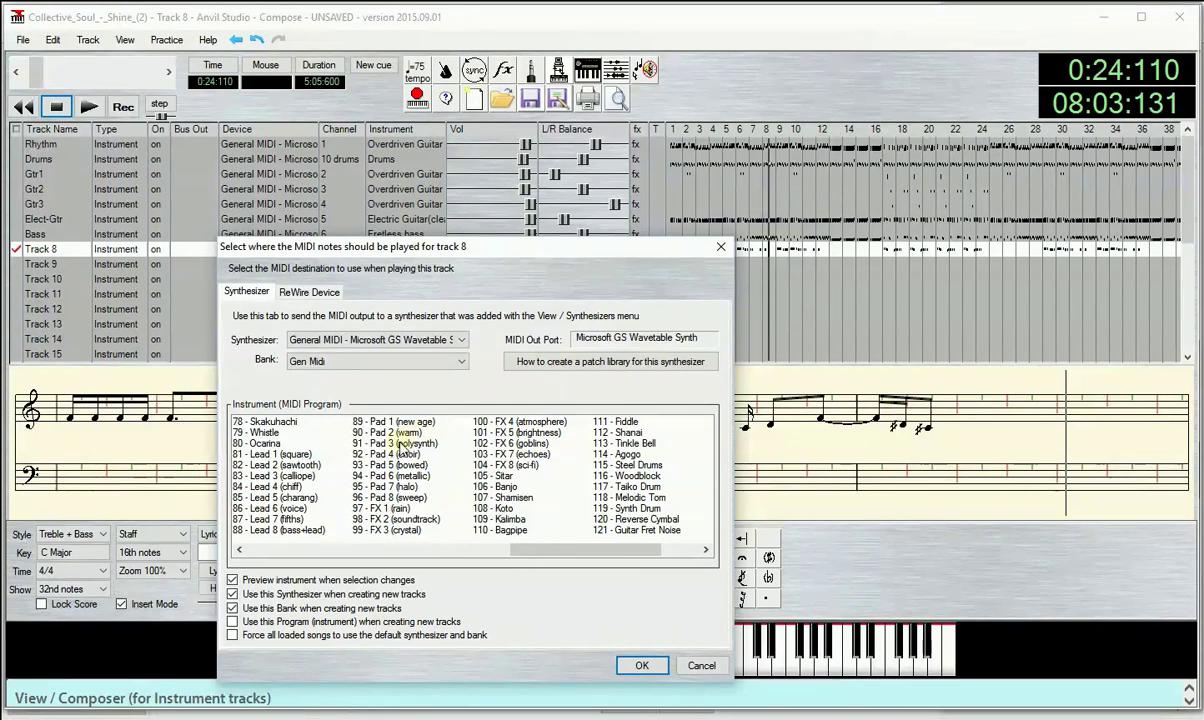
{"action": "left_click", "coordinate": [392, 455]}
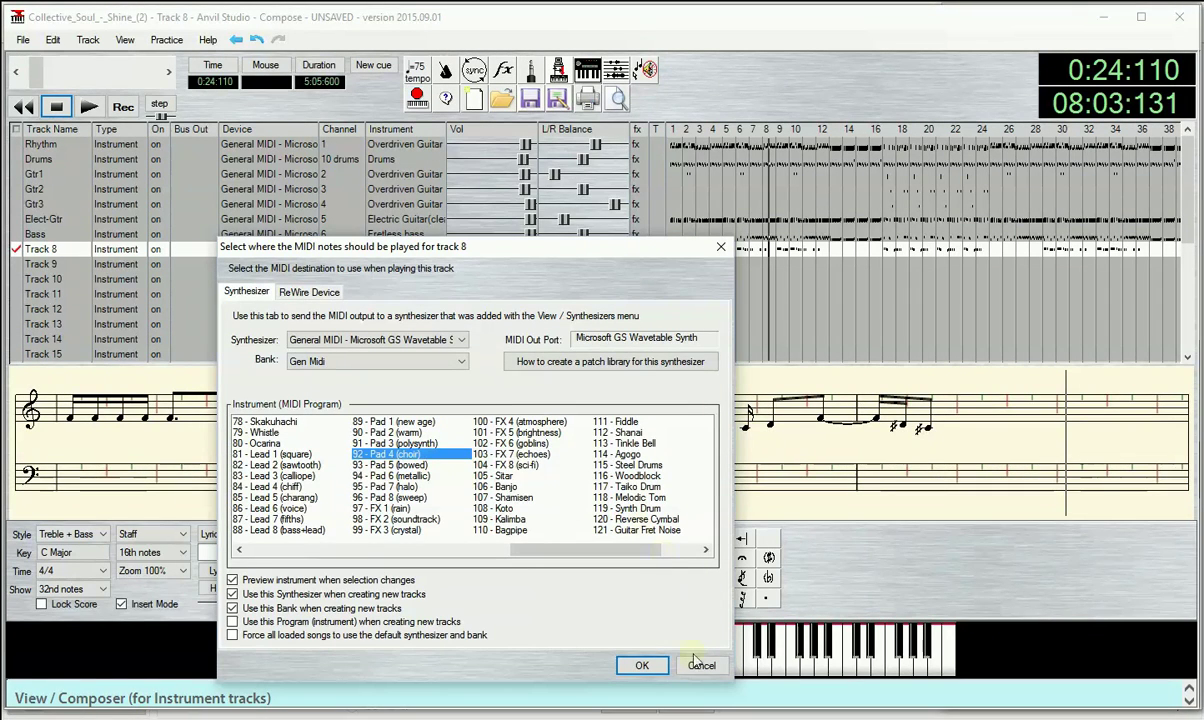
{"action": "left_click", "coordinate": [638, 666]}
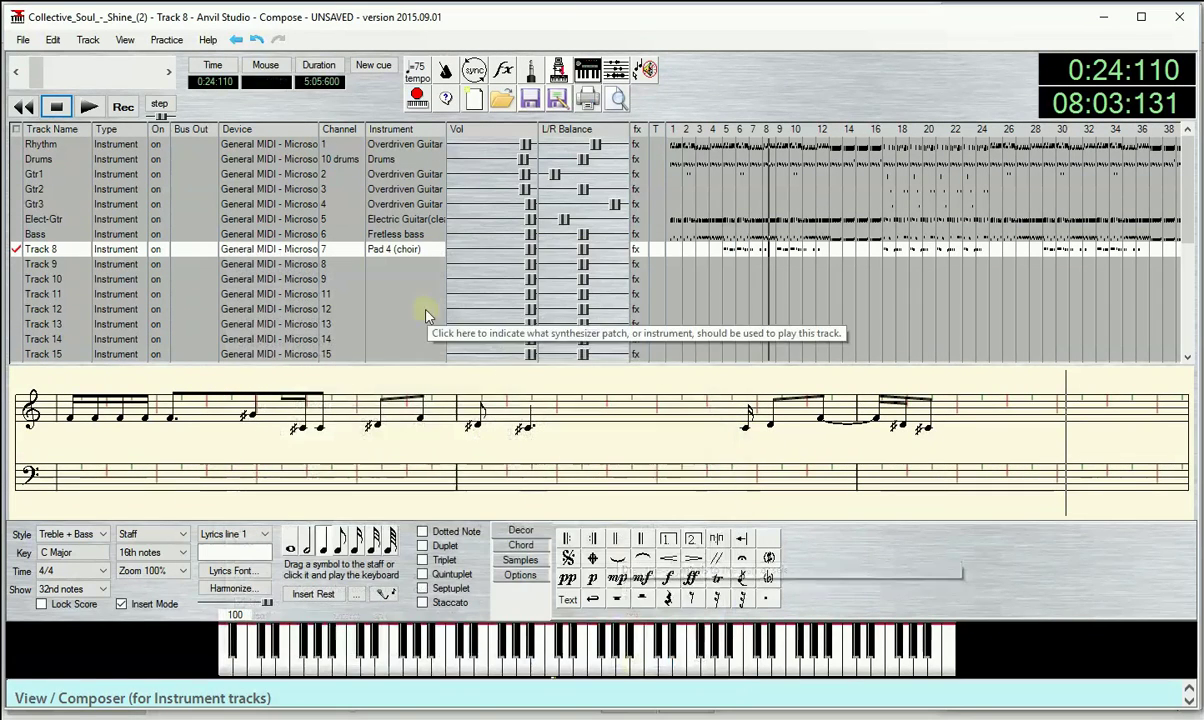
- Play the mix with Track 8's choir pad, stop playback and return the song to its beginning
{"action": "left_click", "coordinate": [89, 107]}
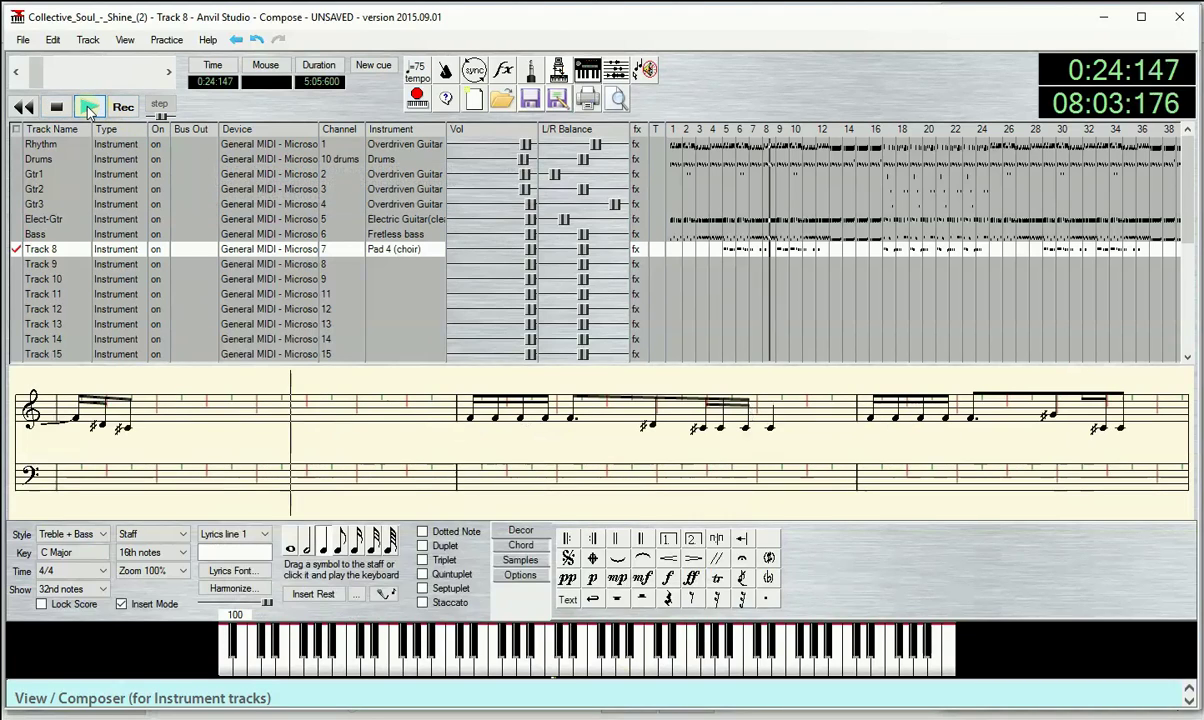
{"action": "left_click", "coordinate": [57, 108]}
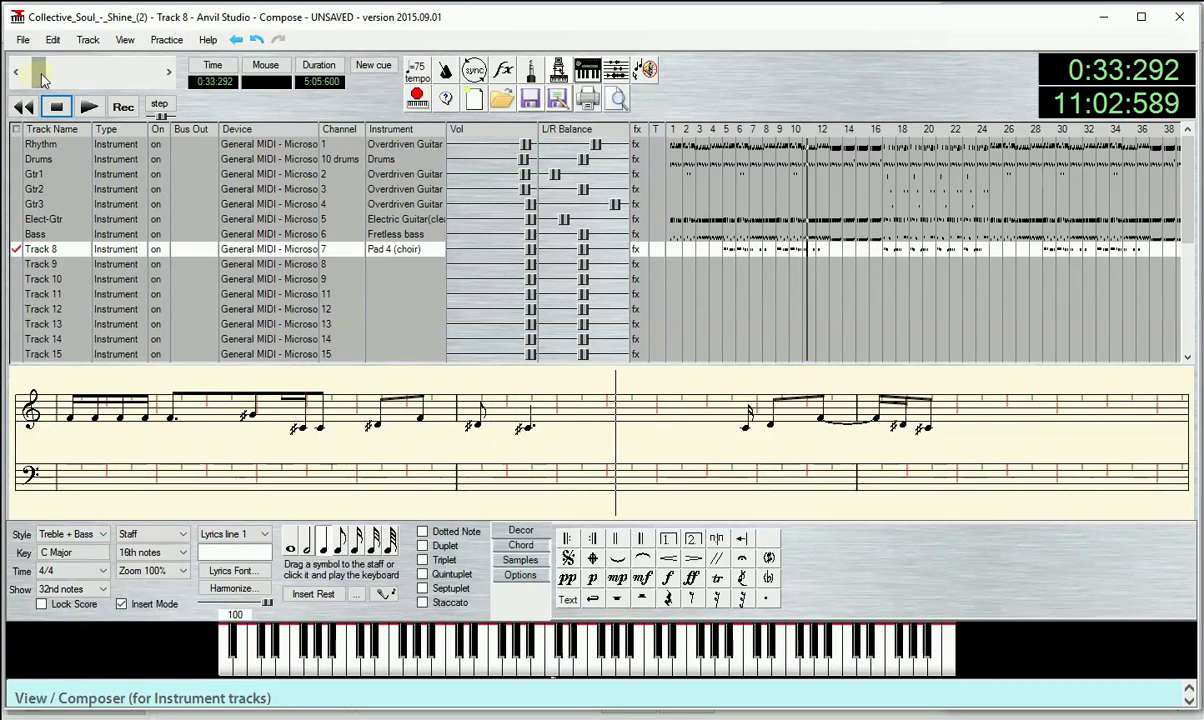
{"action": "left_click_drag", "start_coordinate": [42, 80], "coordinate": [31, 75]}
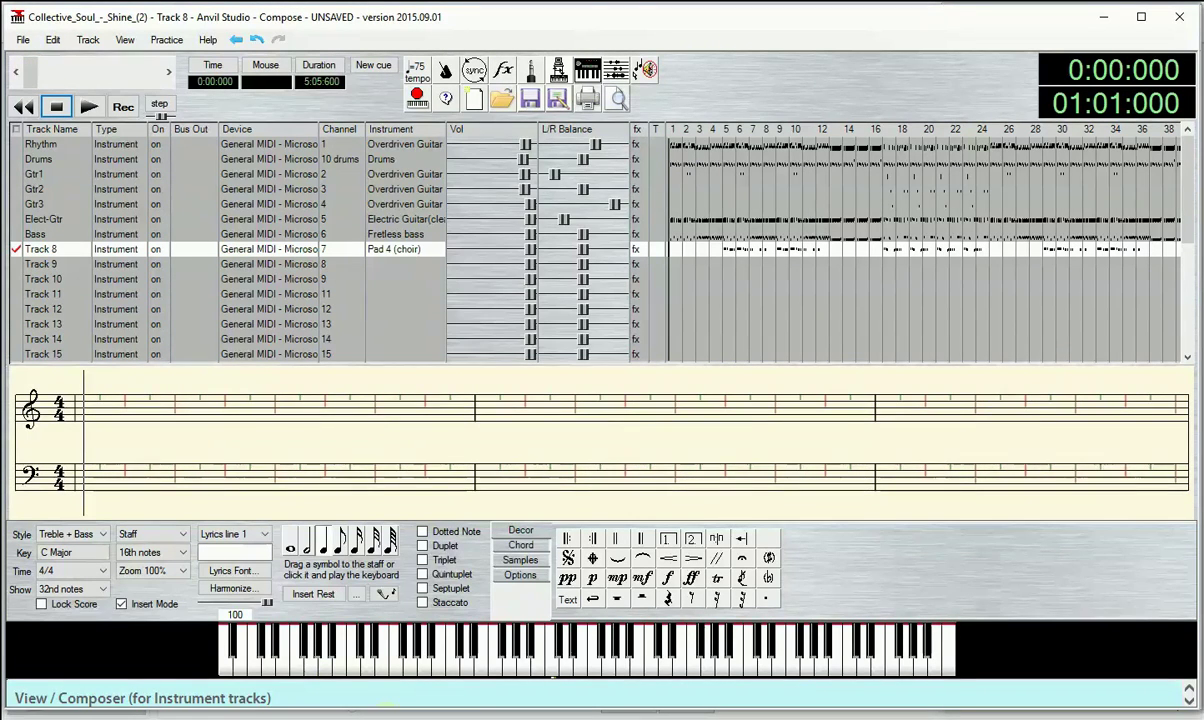
- Switch to the Shine file and close it
{"action": "mouse_move", "coordinate": [567, 716]}
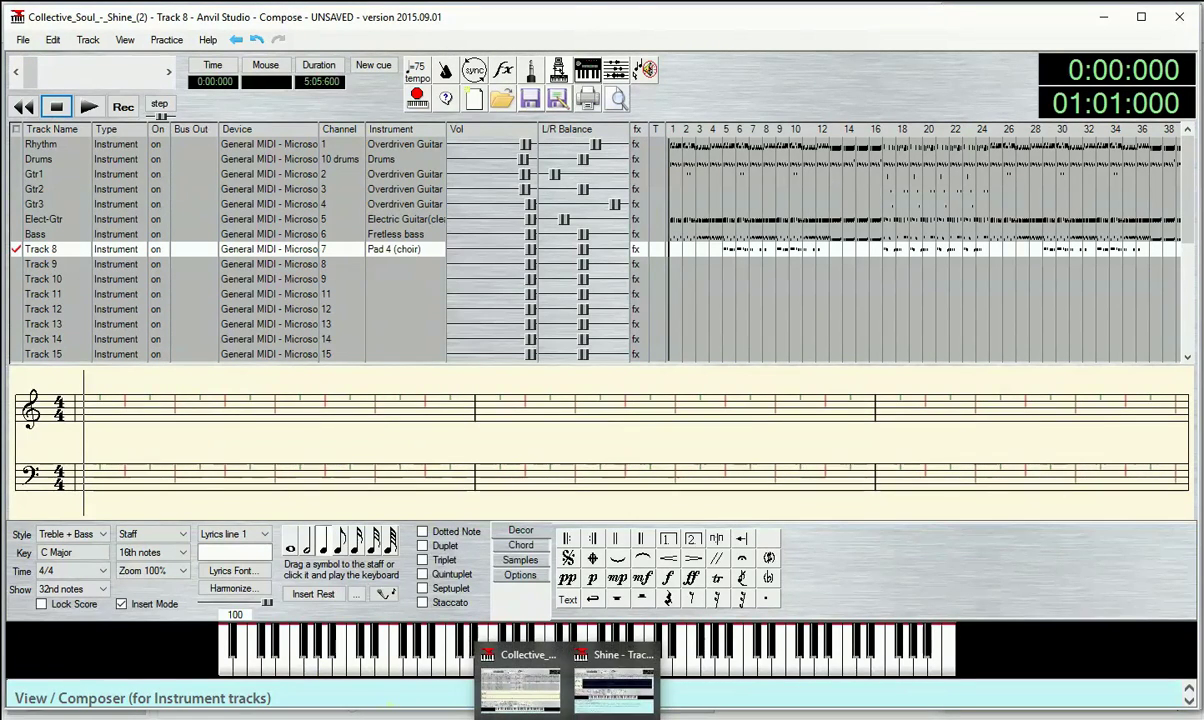
{"action": "left_click", "coordinate": [613, 690]}
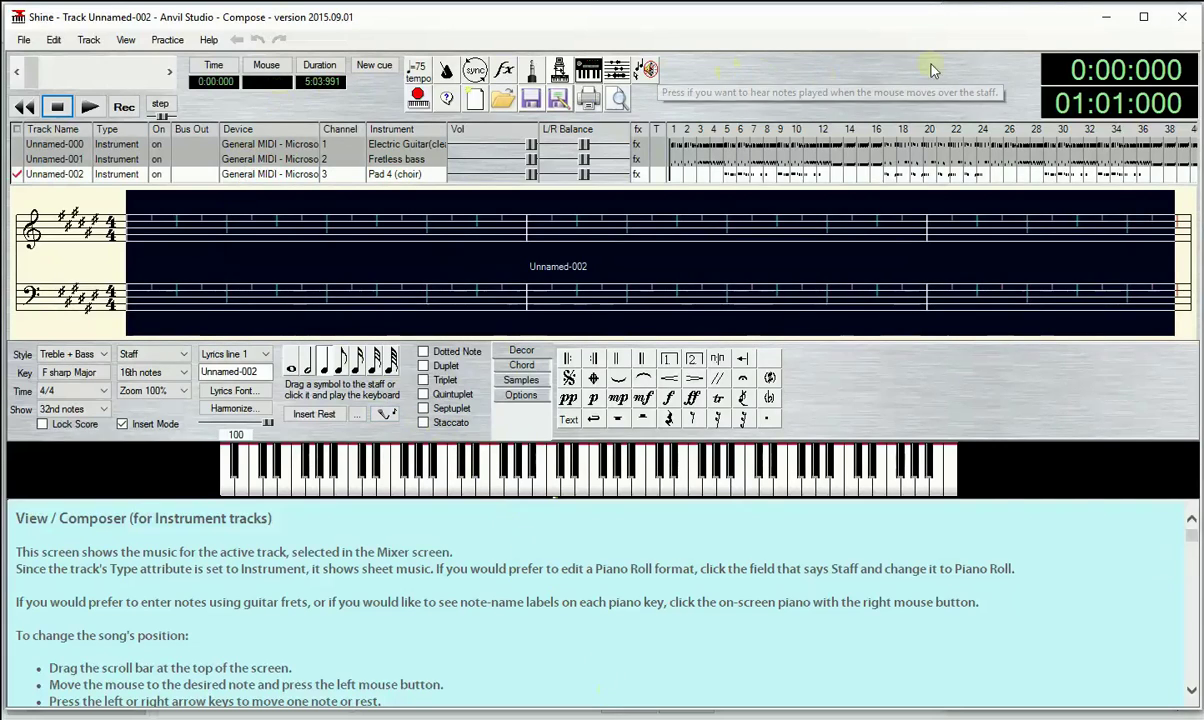
{"action": "left_click", "coordinate": [1181, 18]}
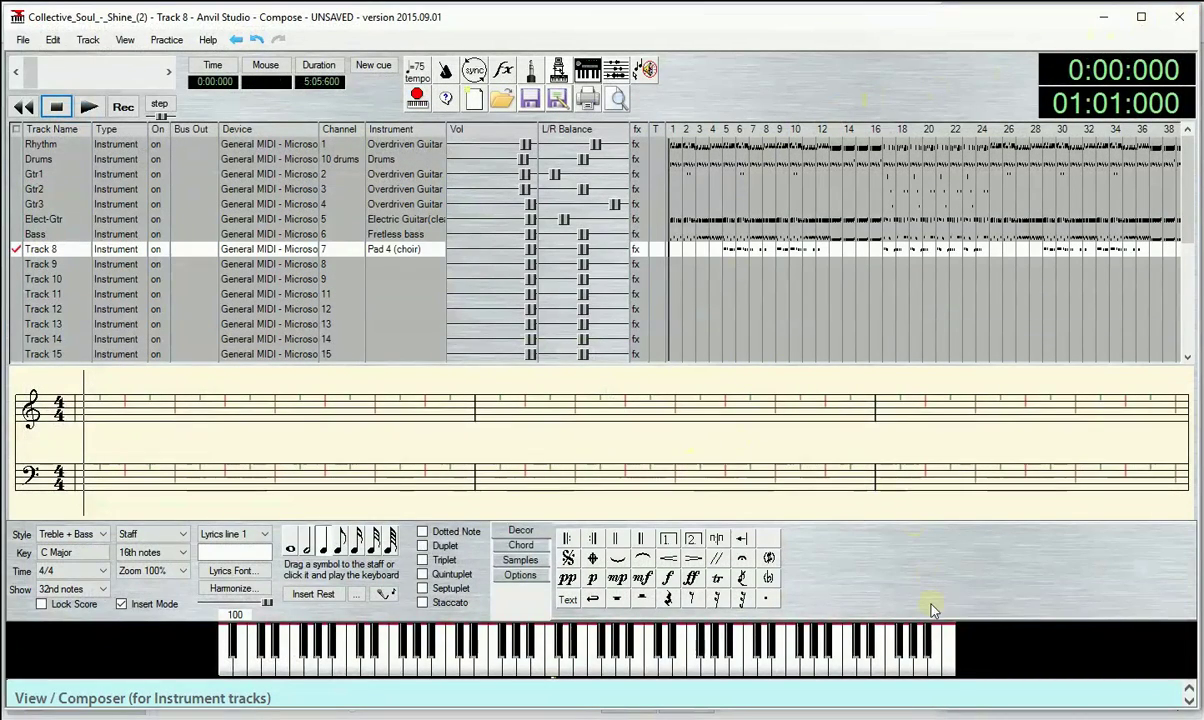
- Open the Collective_Soul_-_Shine file from the Downloads folder and play it from the beginning
{"action": "left_click", "coordinate": [530, 660]}
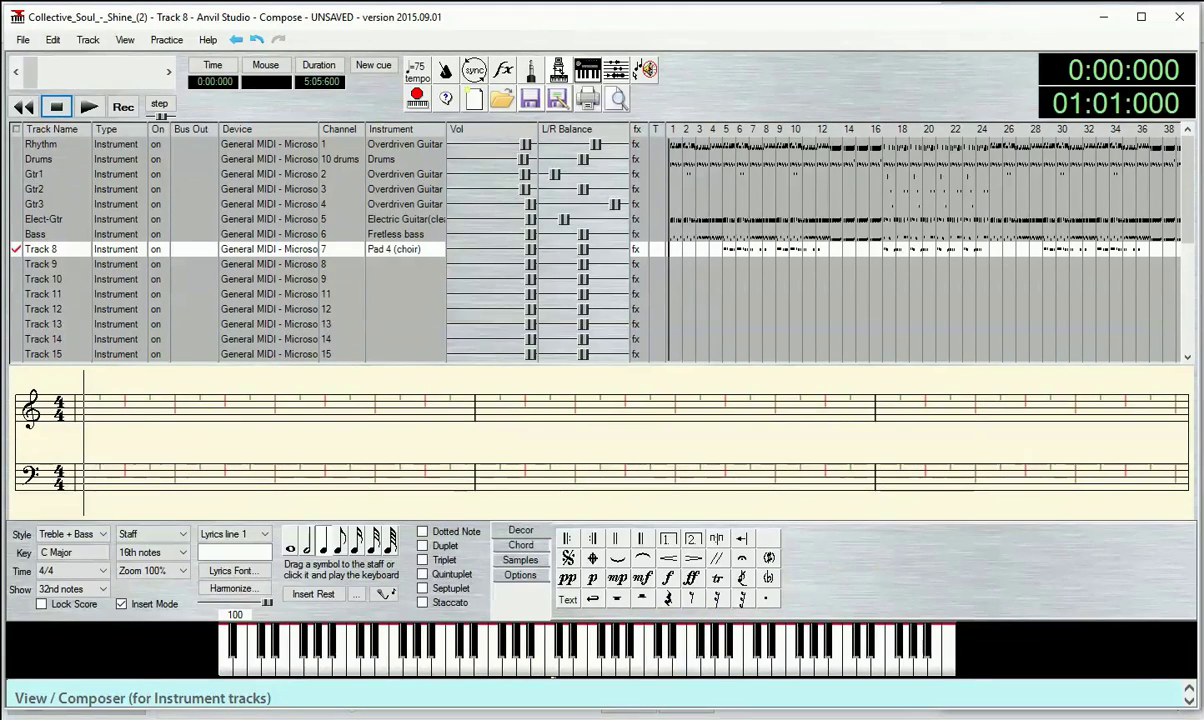
{"action": "mouse_move", "coordinate": [70, 716]}
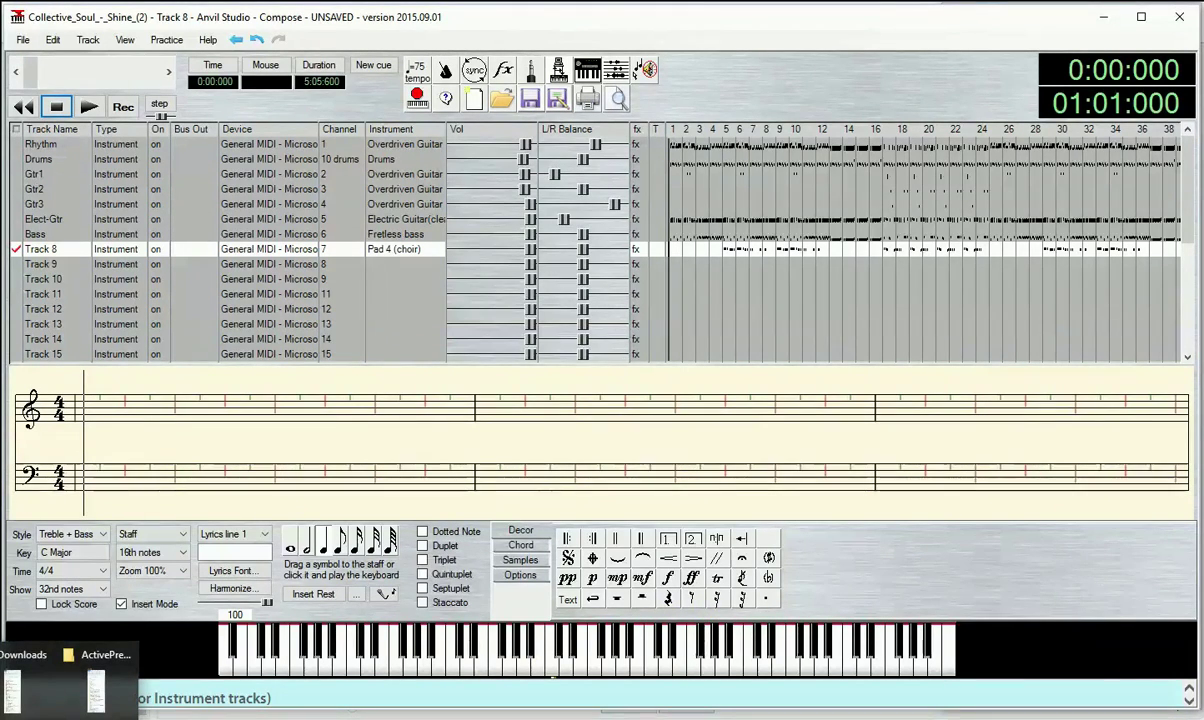
{"action": "left_click", "coordinate": [12, 695]}
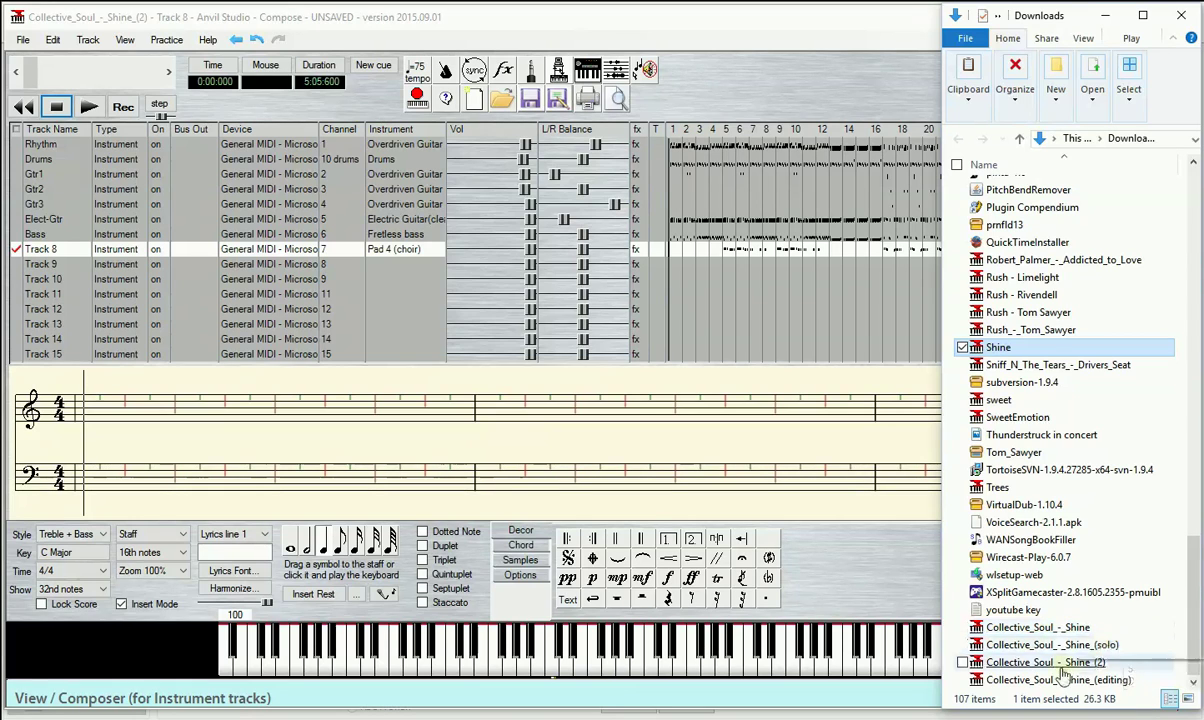
{"action": "left_click", "coordinate": [1025, 628]}
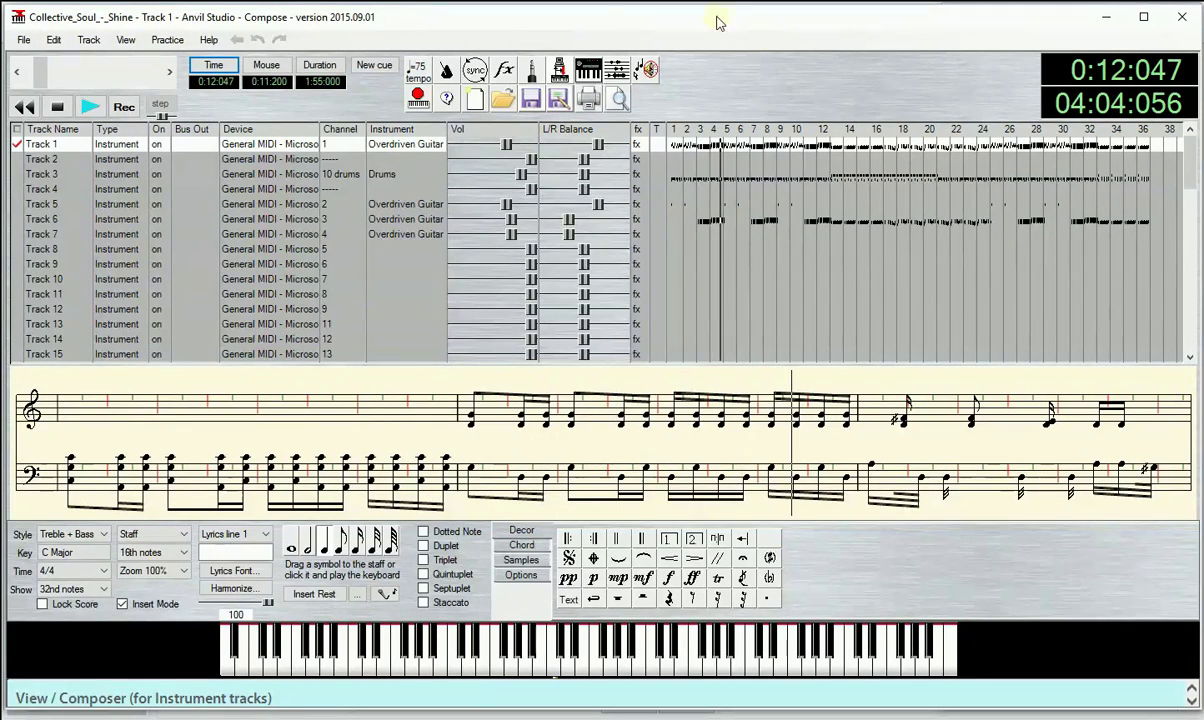
- Stop playback, rewind the song to its start and return to the Collective_Soul_-_Shine_(2) mix
{"action": "left_click", "coordinate": [58, 108]}
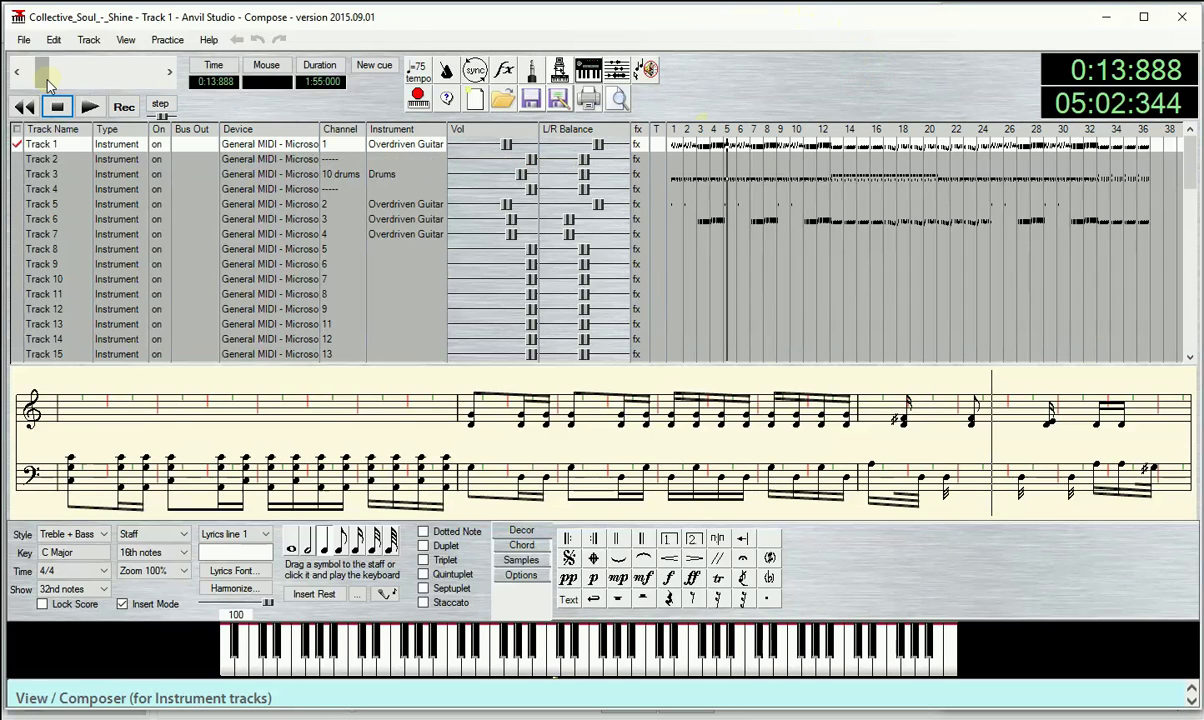
{"action": "left_click_drag", "start_coordinate": [41, 82], "coordinate": [18, 90]}
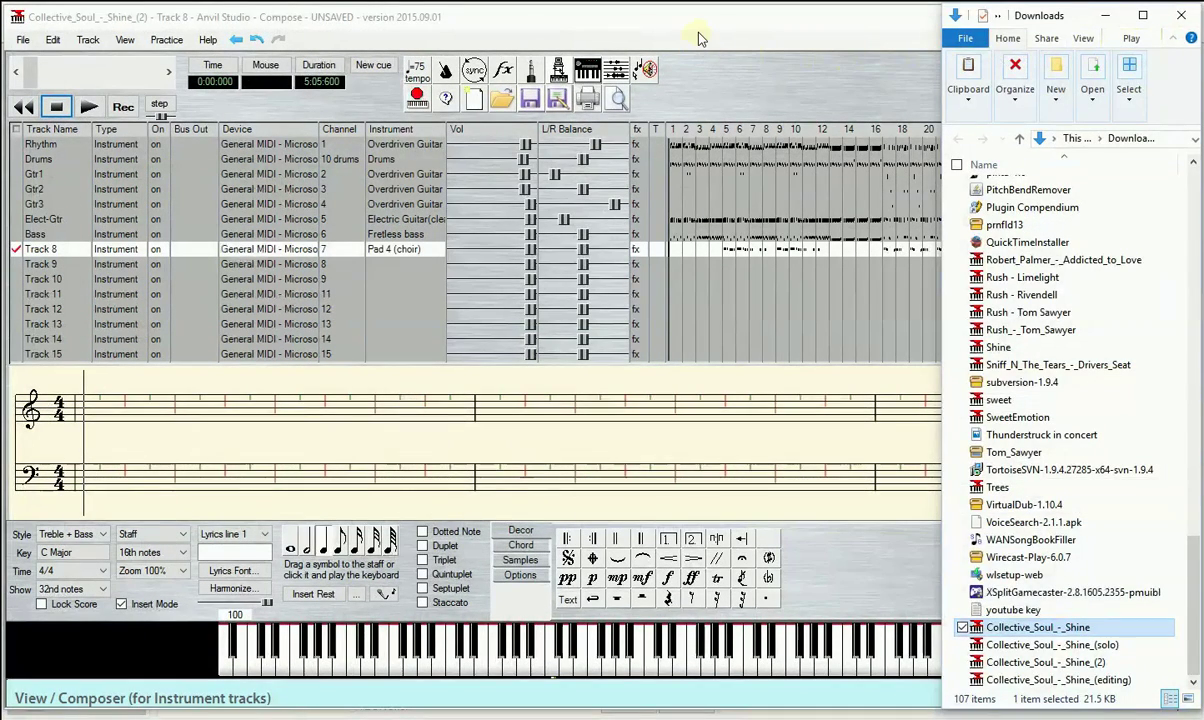
{"action": "left_click", "coordinate": [700, 37]}
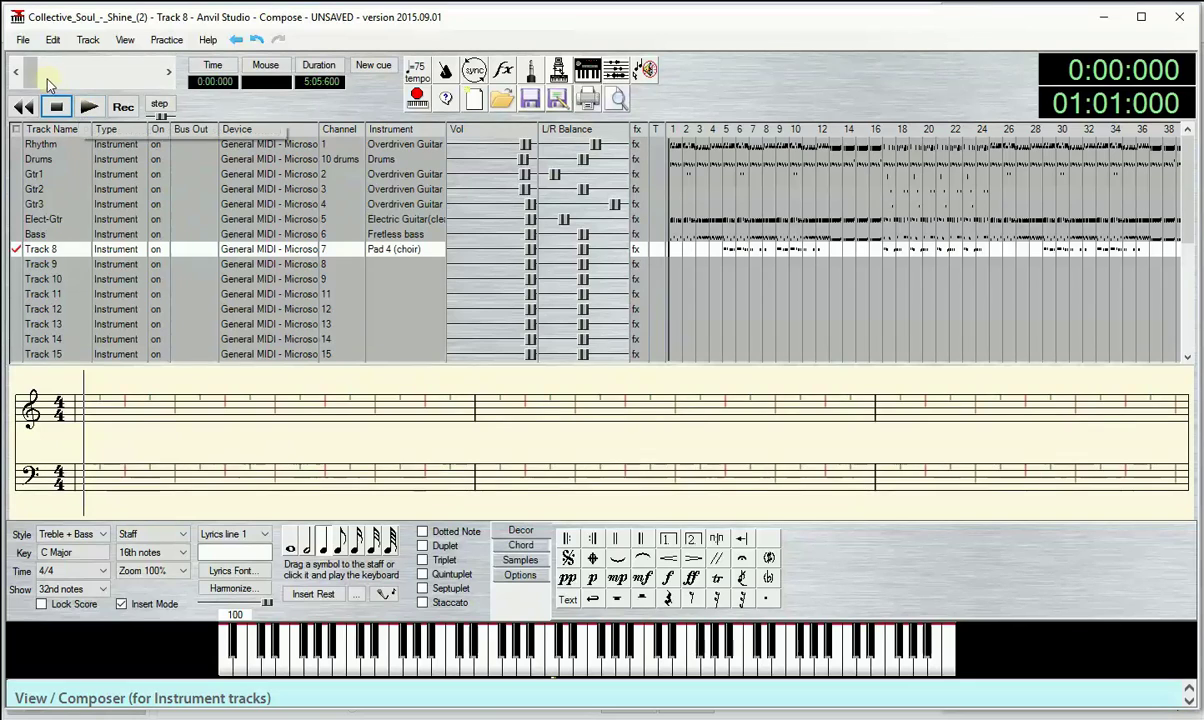
- Play the mix from about bar 47 through the guitar solo, stop it and move the song position back to bar 48
{"action": "left_click_drag", "start_coordinate": [30, 79], "coordinate": [84, 79]}
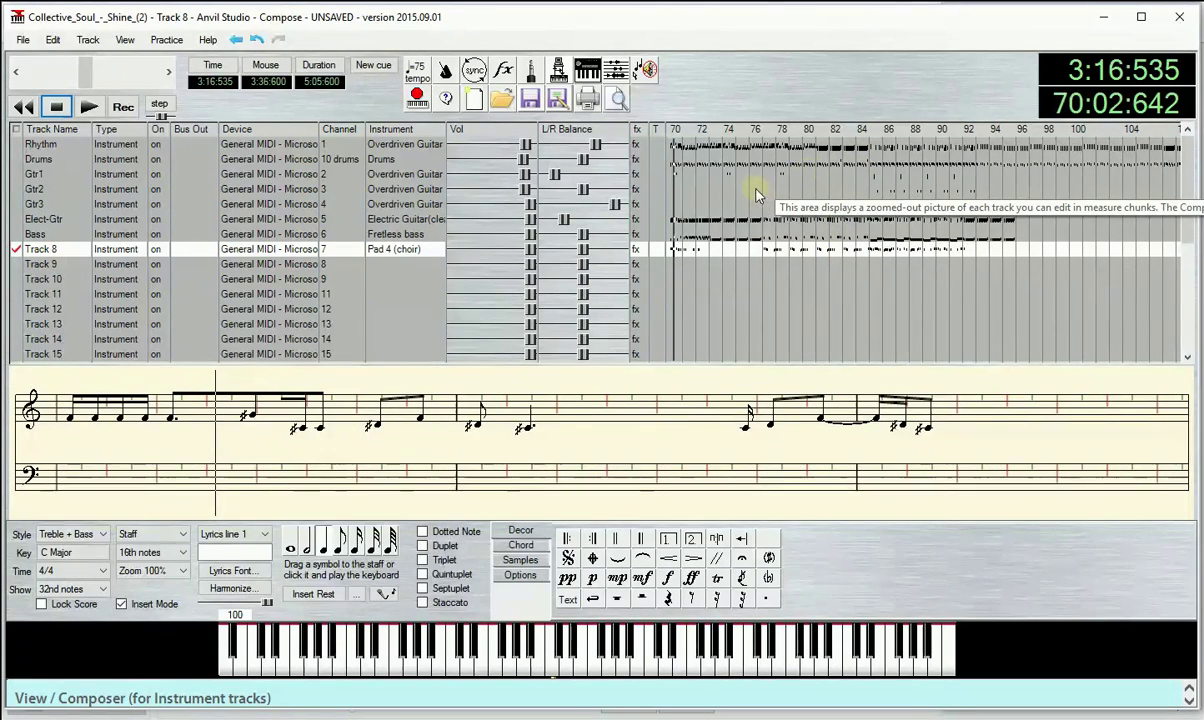
{"action": "left_click_drag", "start_coordinate": [86, 80], "coordinate": [69, 85]}
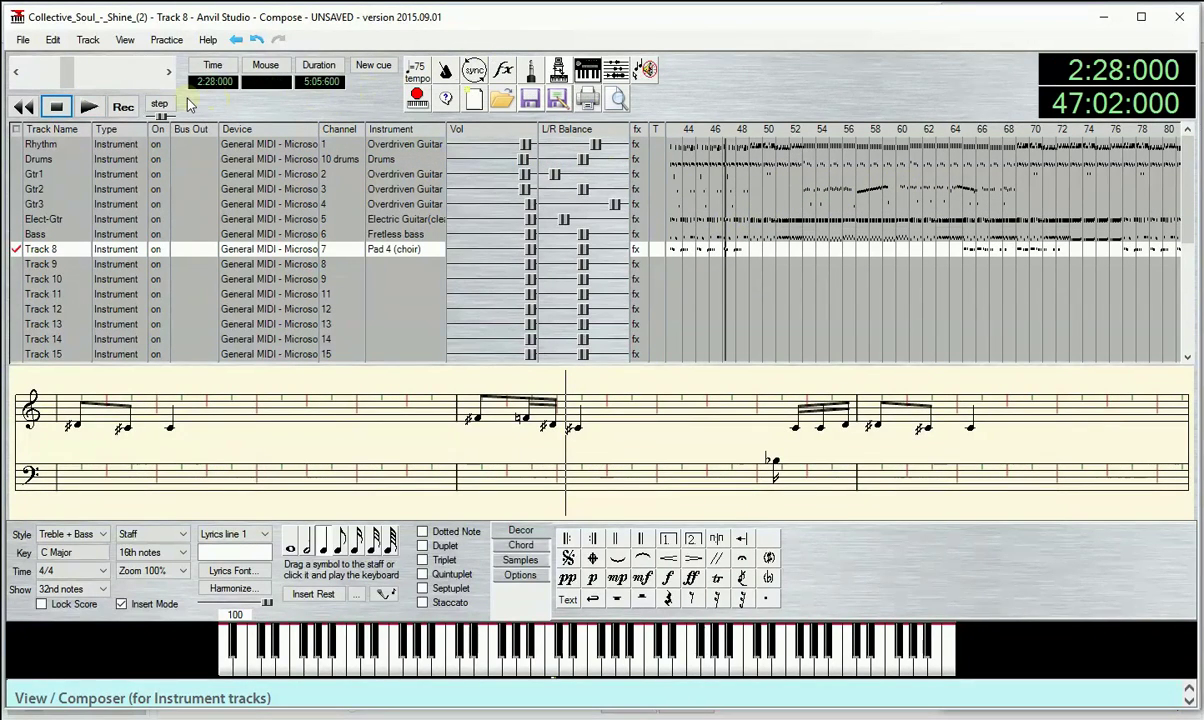
{"action": "left_click", "coordinate": [88, 107]}
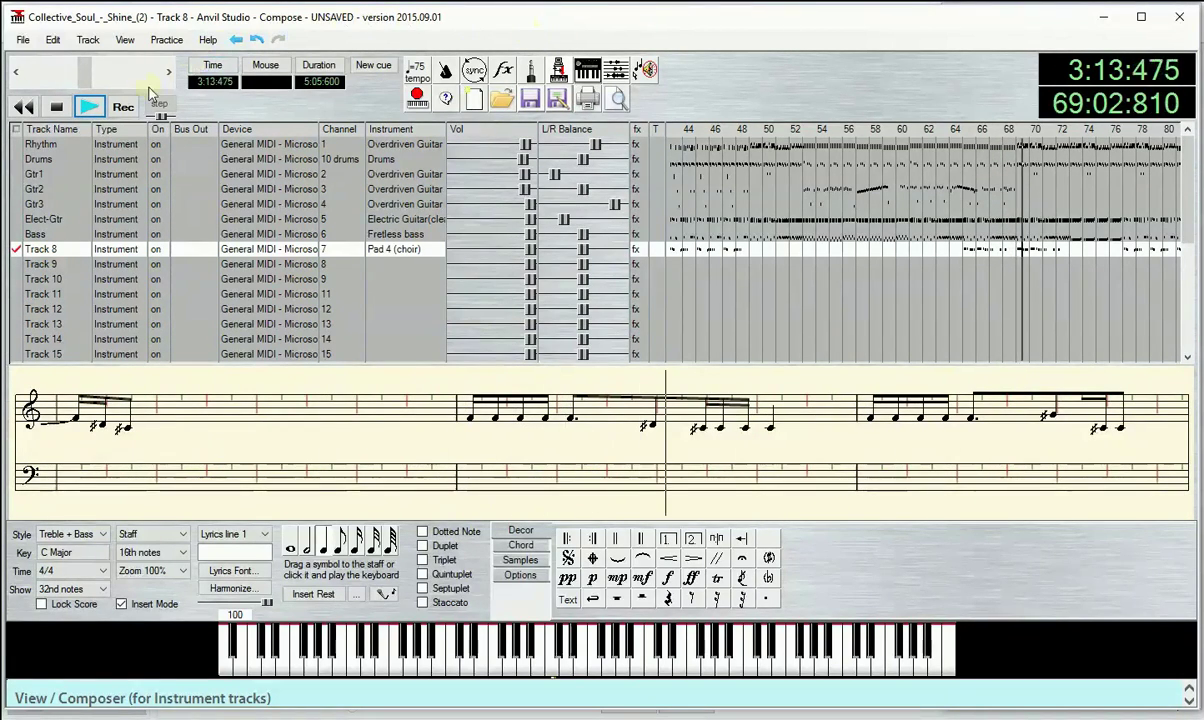
{"action": "key", "text": "space"}
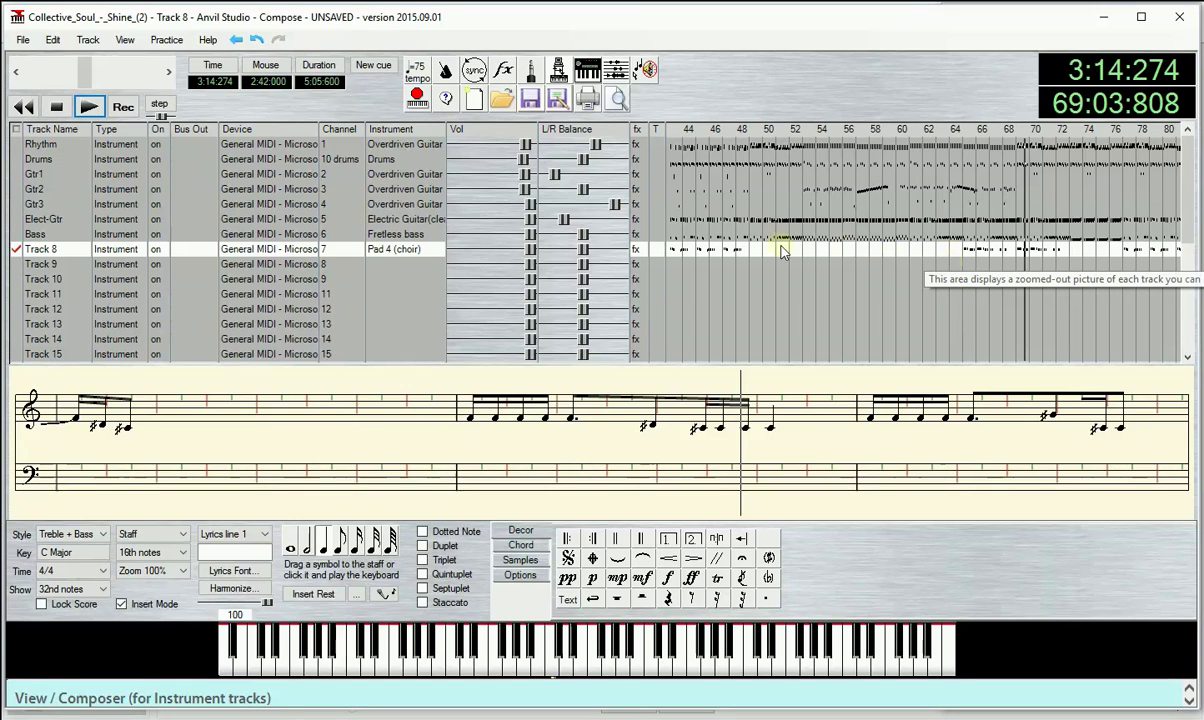
{"action": "left_click", "coordinate": [748, 196]}
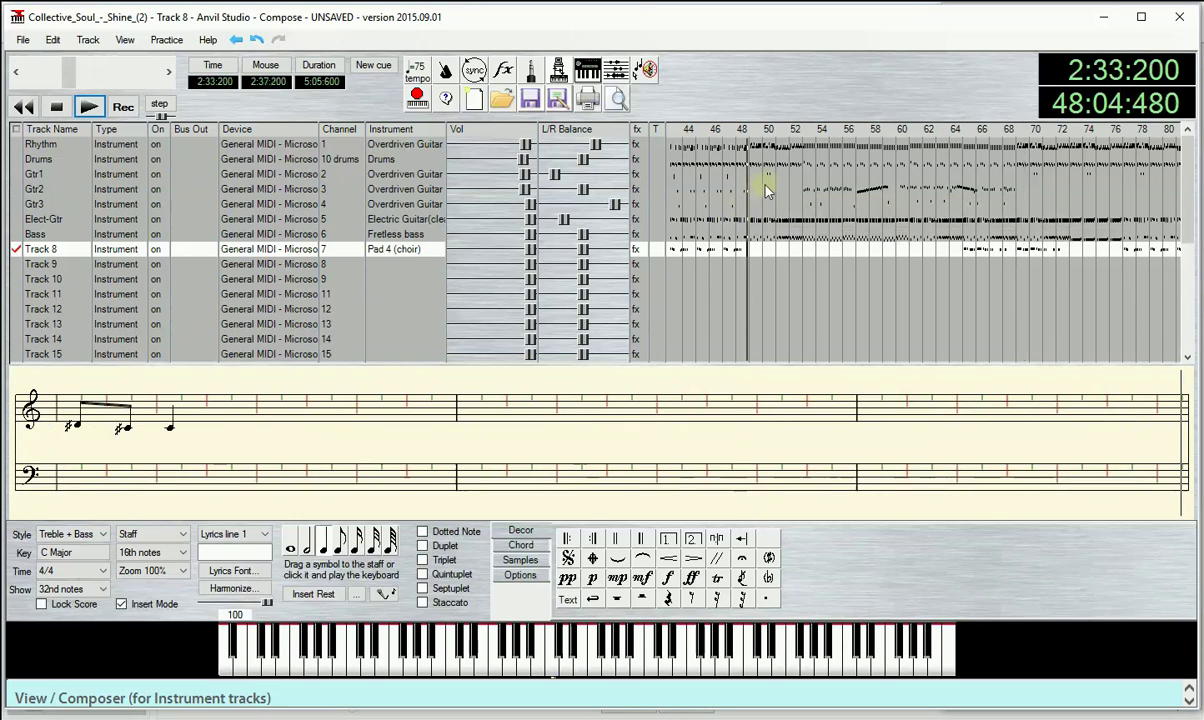
- Rename Track 8, the choir pad track, as Melody
{"action": "left_click", "coordinate": [32, 234]}
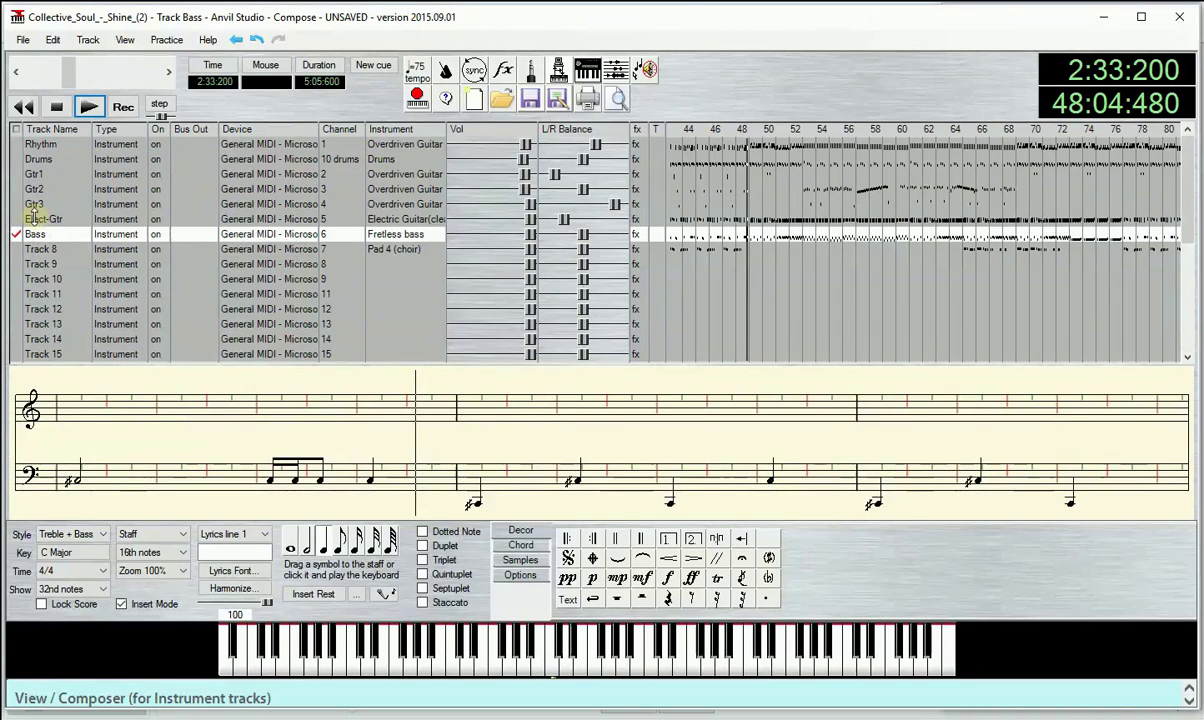
{"action": "left_click", "coordinate": [34, 219]}
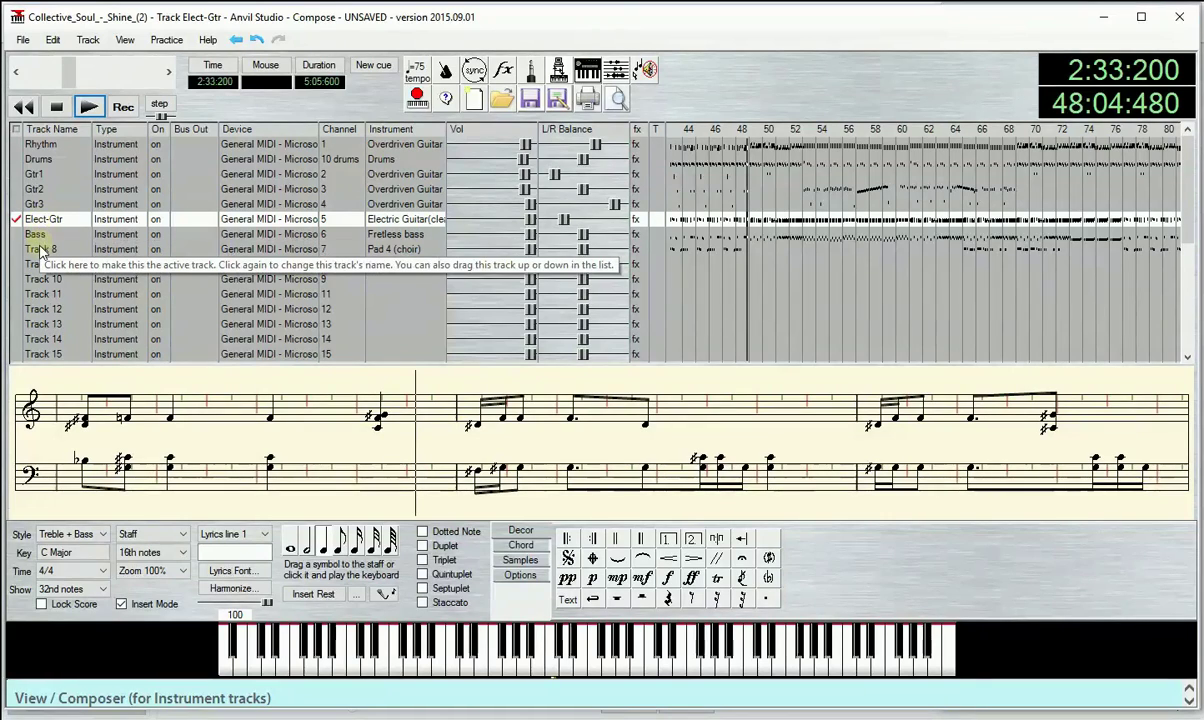
{"action": "left_click", "coordinate": [41, 250]}
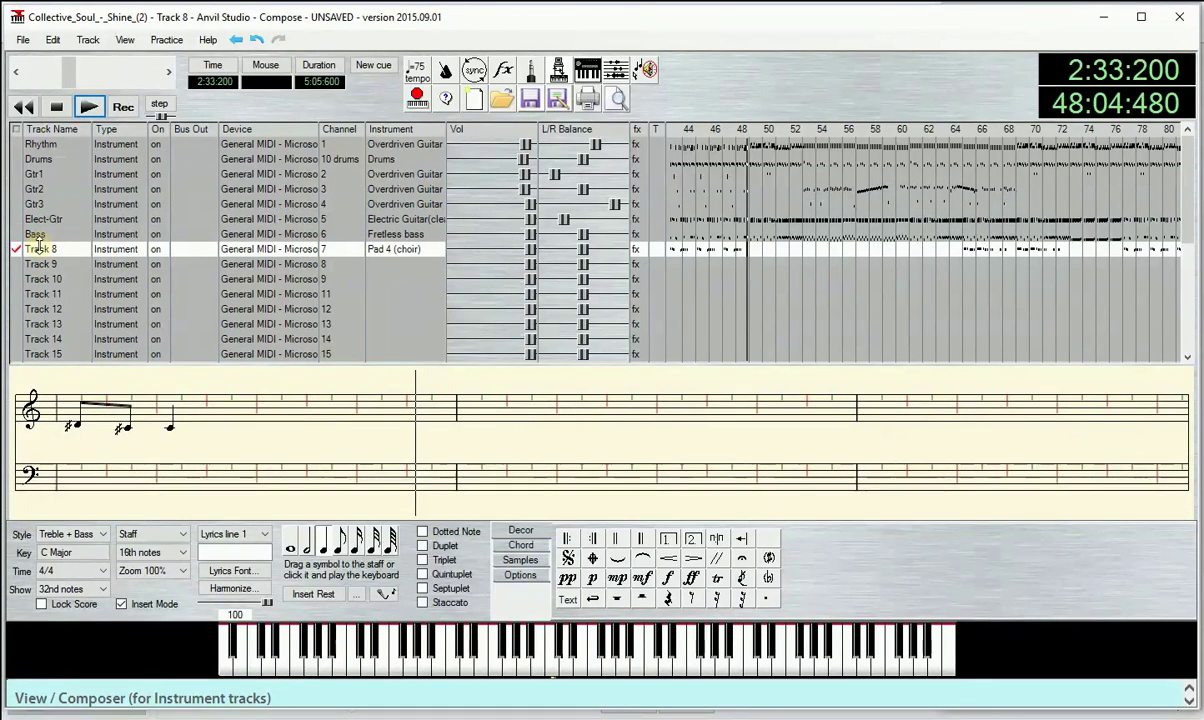
{"action": "left_click", "coordinate": [41, 249]}
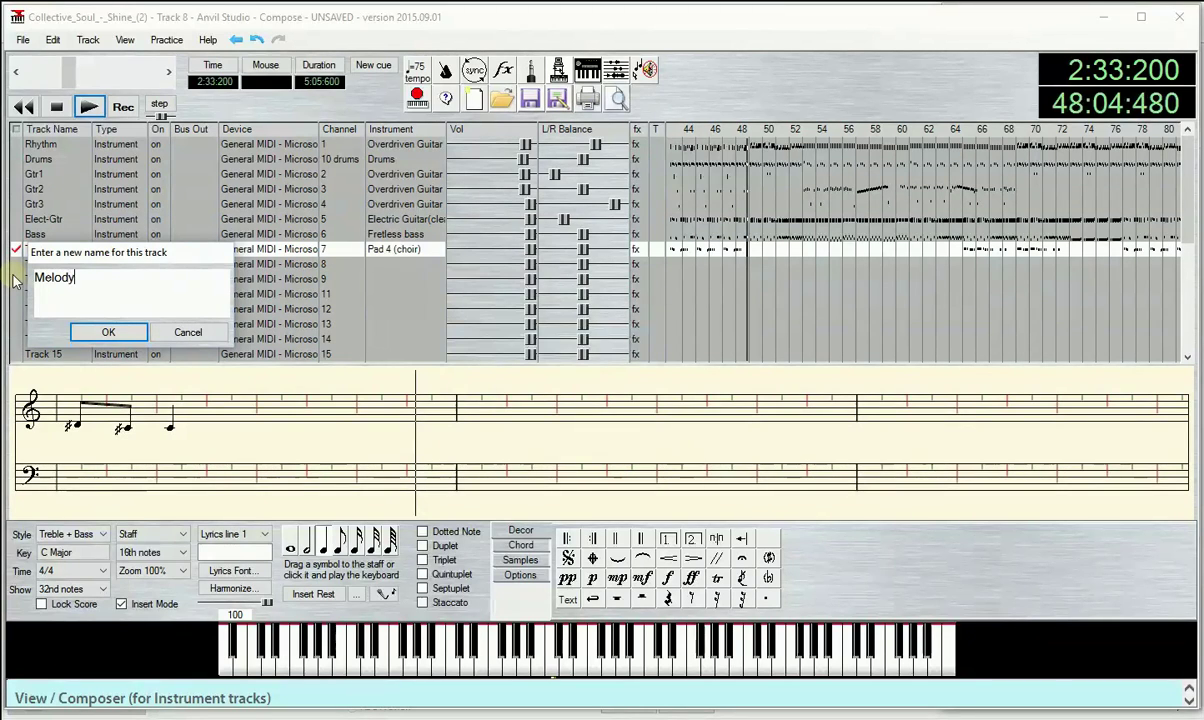
{"action": "key", "text": "Return"}
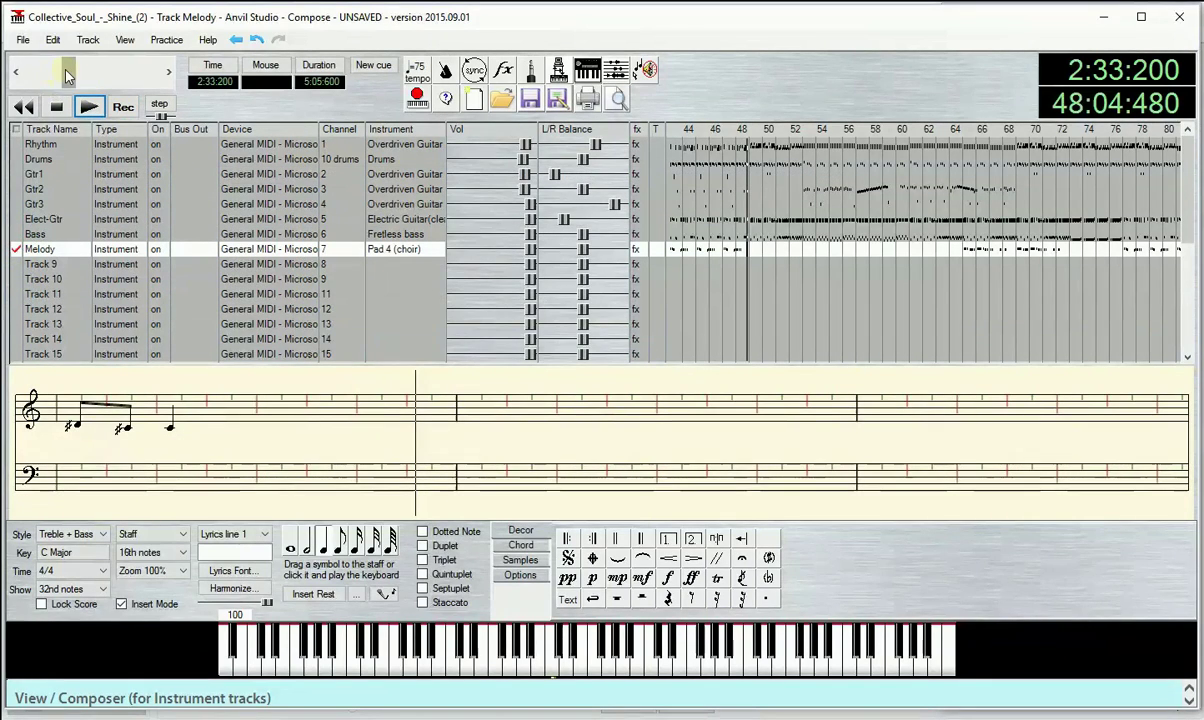
- Examine the Melody and Gtr3 tracks between bars 48 and 52 to find where the next section begins
{"action": "left_click_drag", "start_coordinate": [67, 83], "coordinate": [68, 85]}
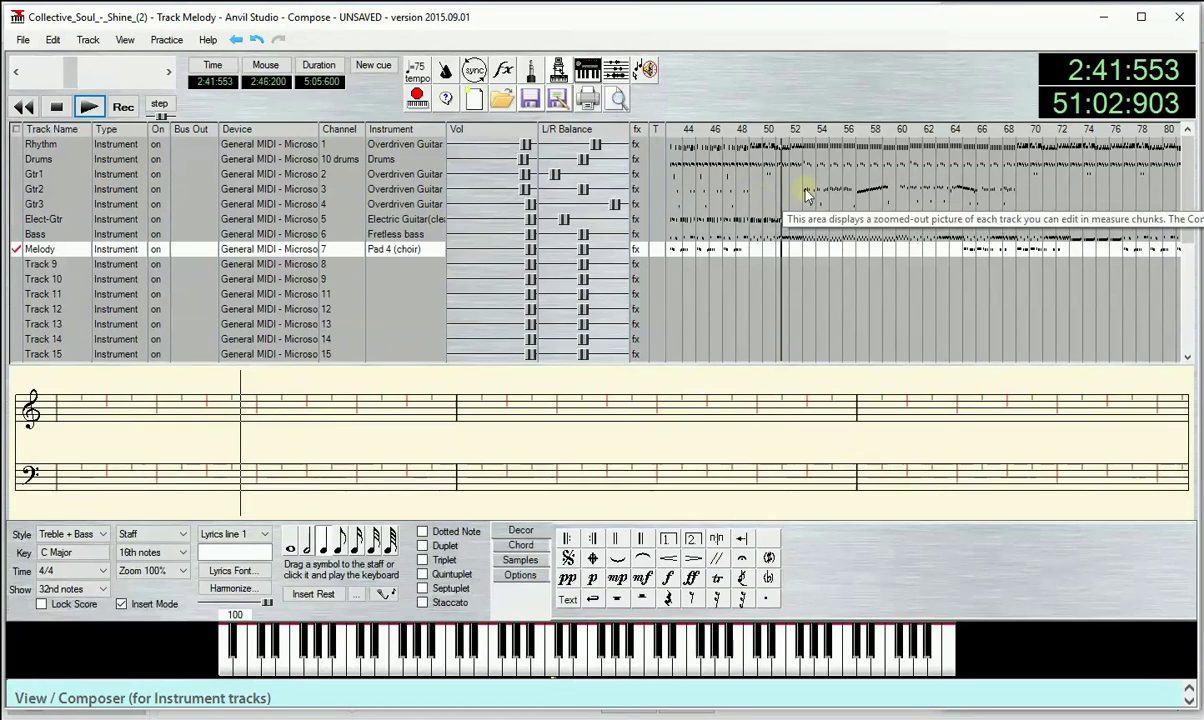
{"action": "left_click", "coordinate": [749, 191]}
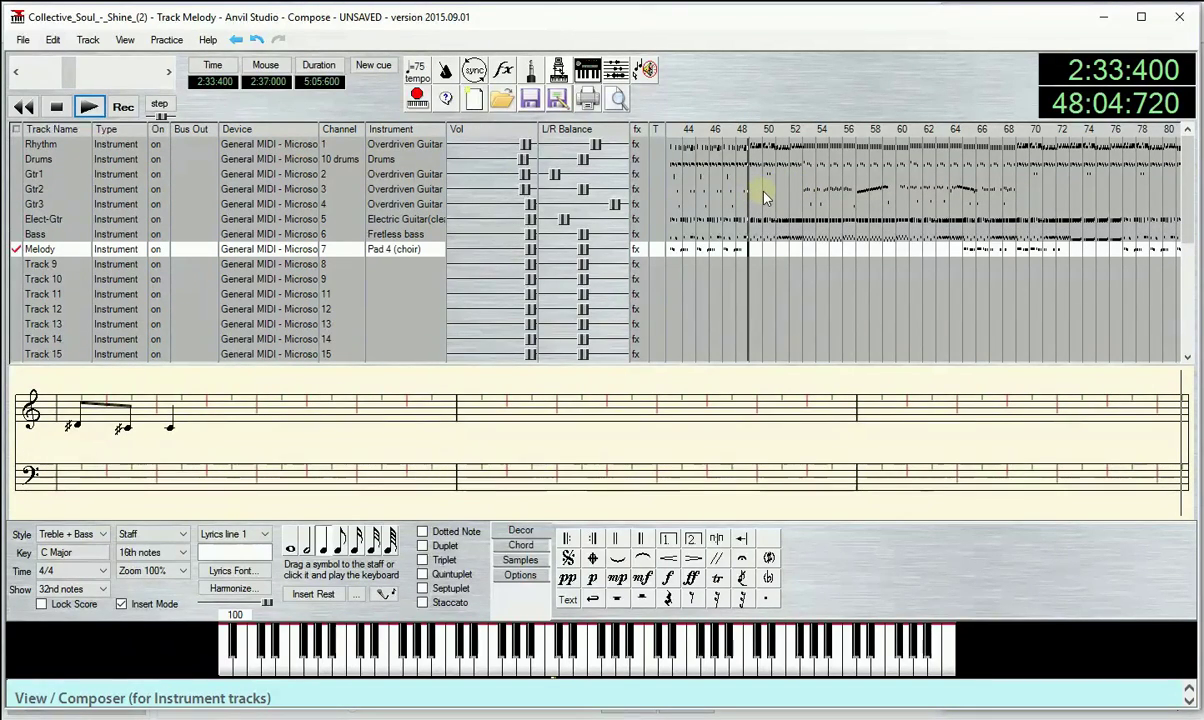
{"action": "left_click", "coordinate": [790, 249]}
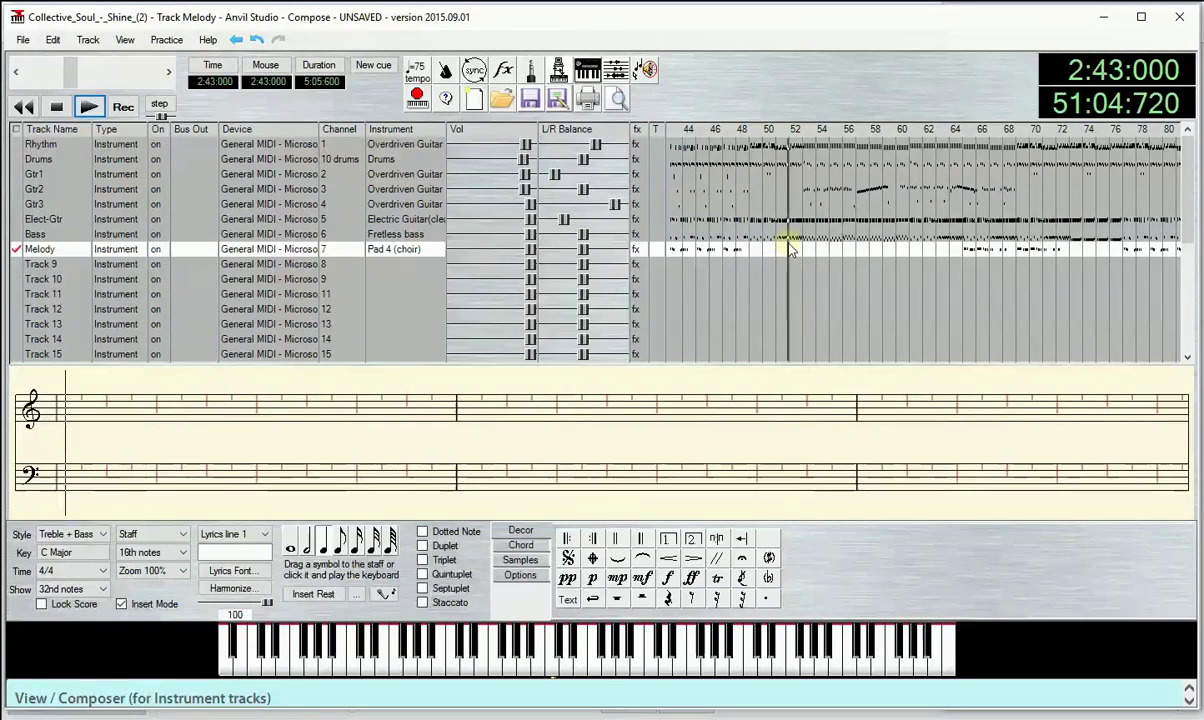
{"action": "left_click", "coordinate": [749, 196]}
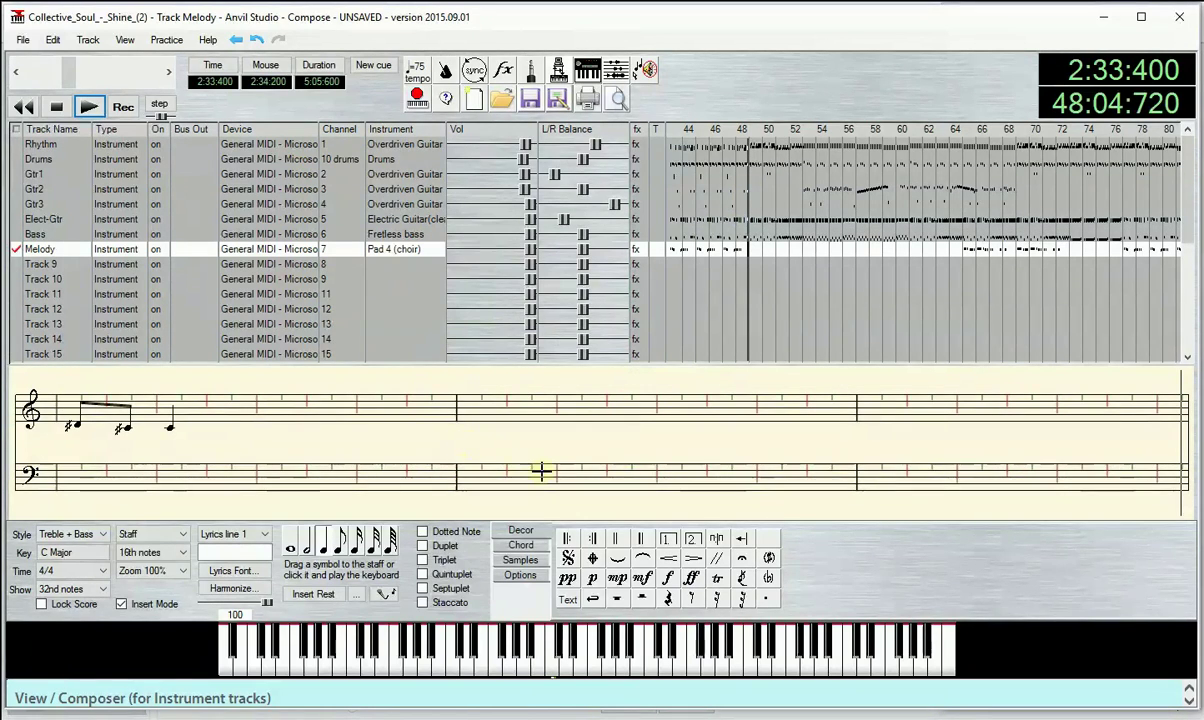
{"action": "left_click", "coordinate": [34, 204]}
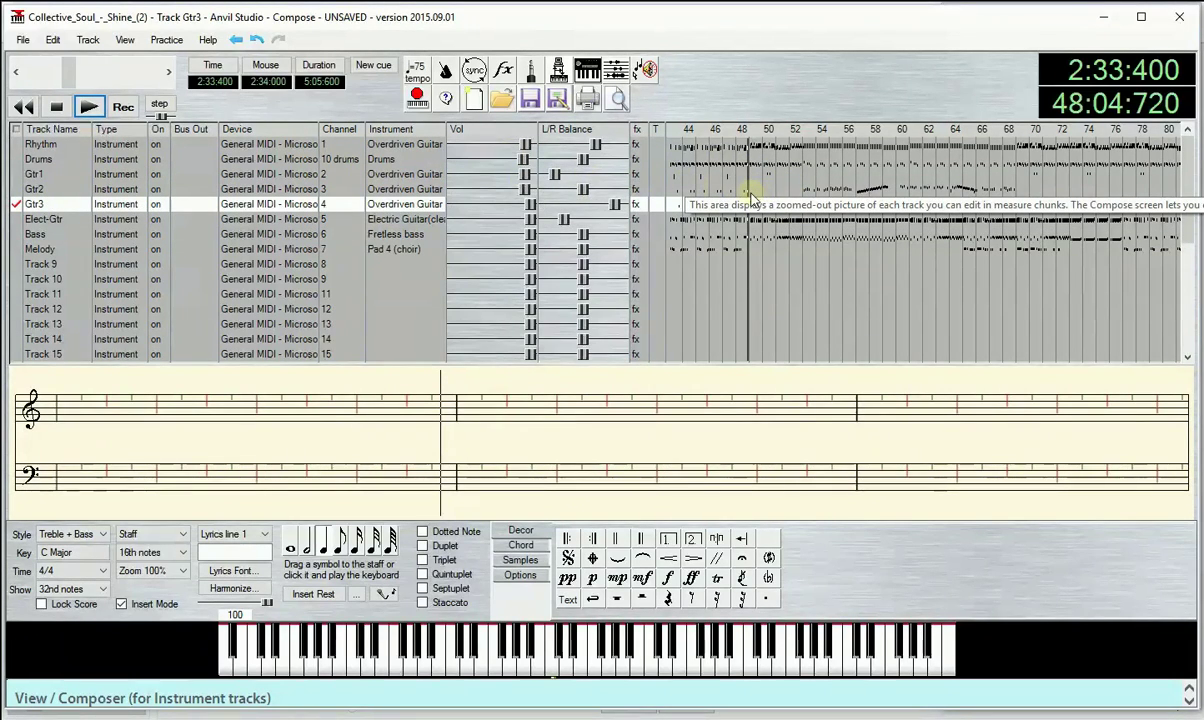
{"action": "left_click", "coordinate": [747, 194]}
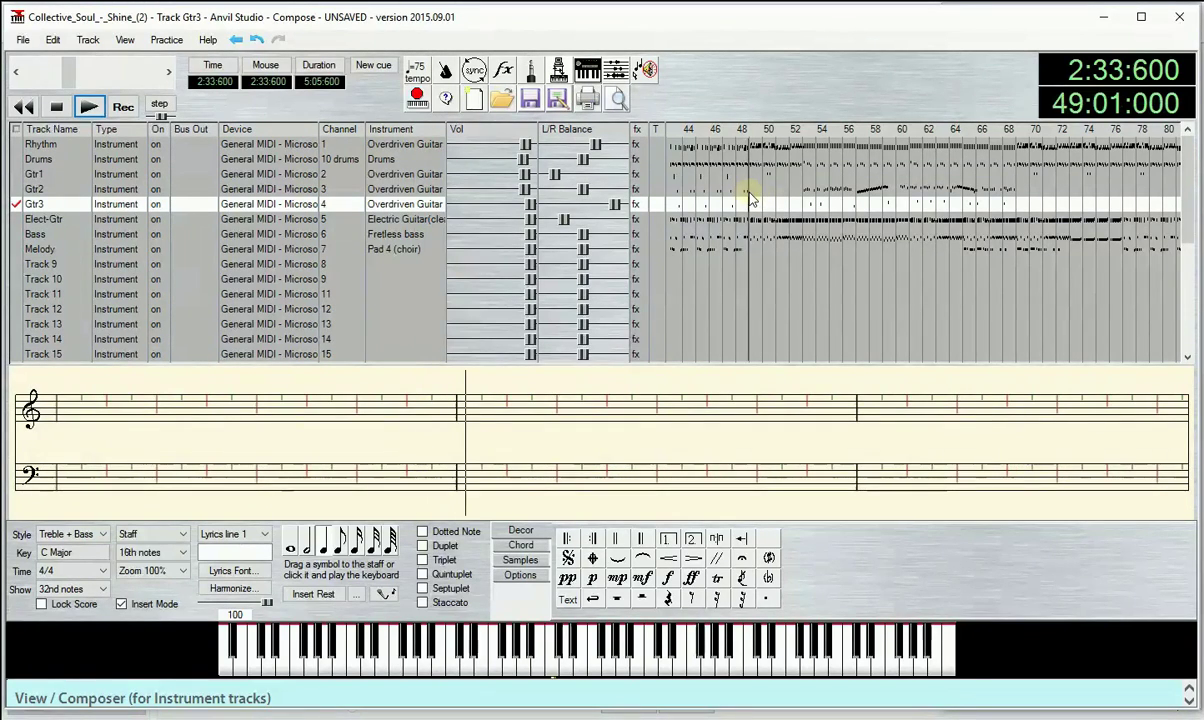
- Place the song position at the start of bar 53, comparing the notes on the Gtr3, Gtr1 and Rhythm tracks
{"action": "left_click", "coordinate": [803, 172]}
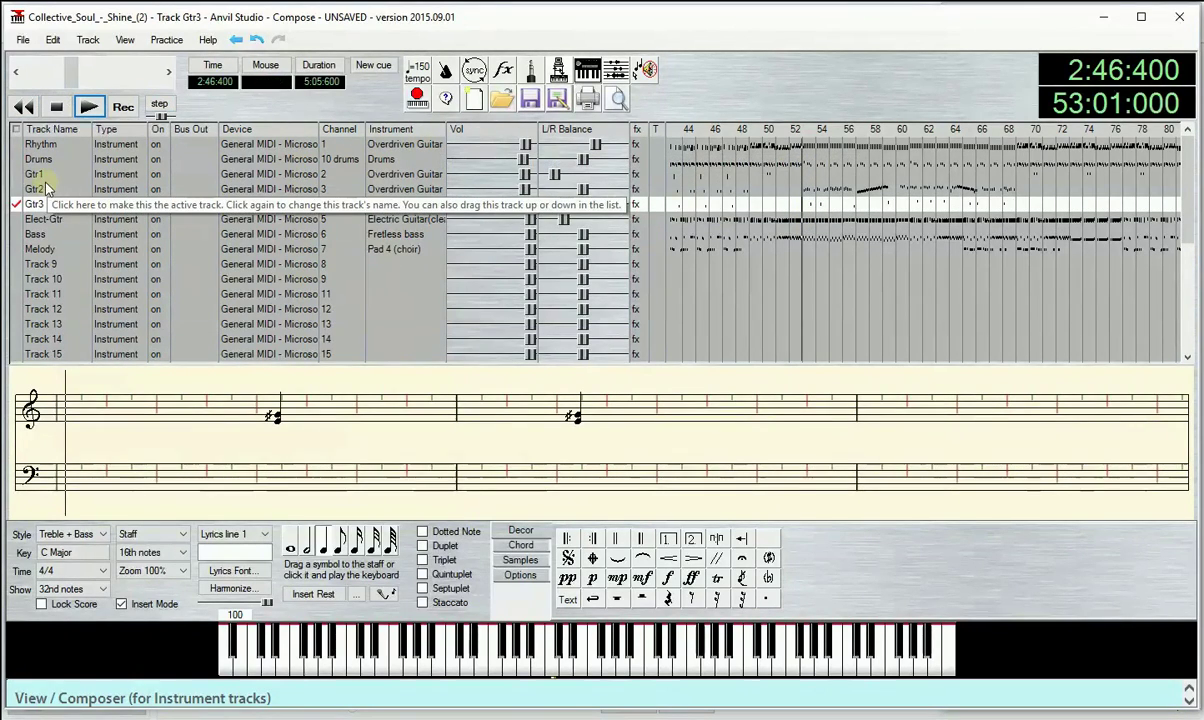
{"action": "left_click", "coordinate": [30, 173]}
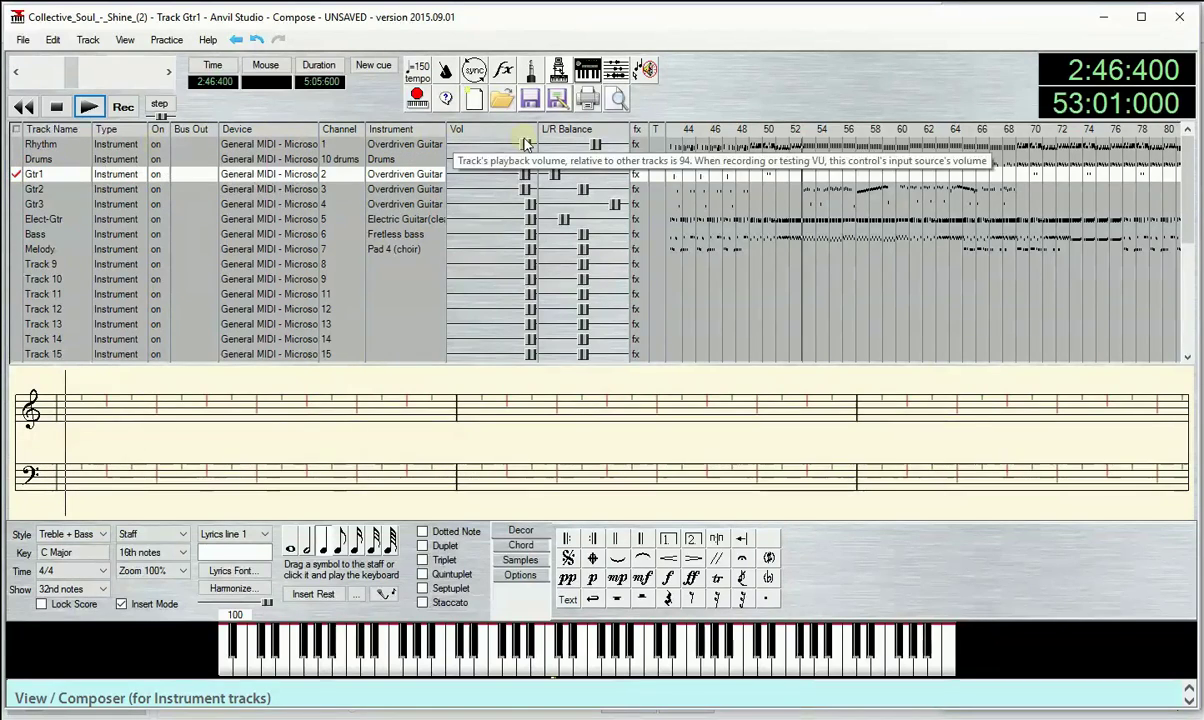
{"action": "left_click", "coordinate": [802, 166]}
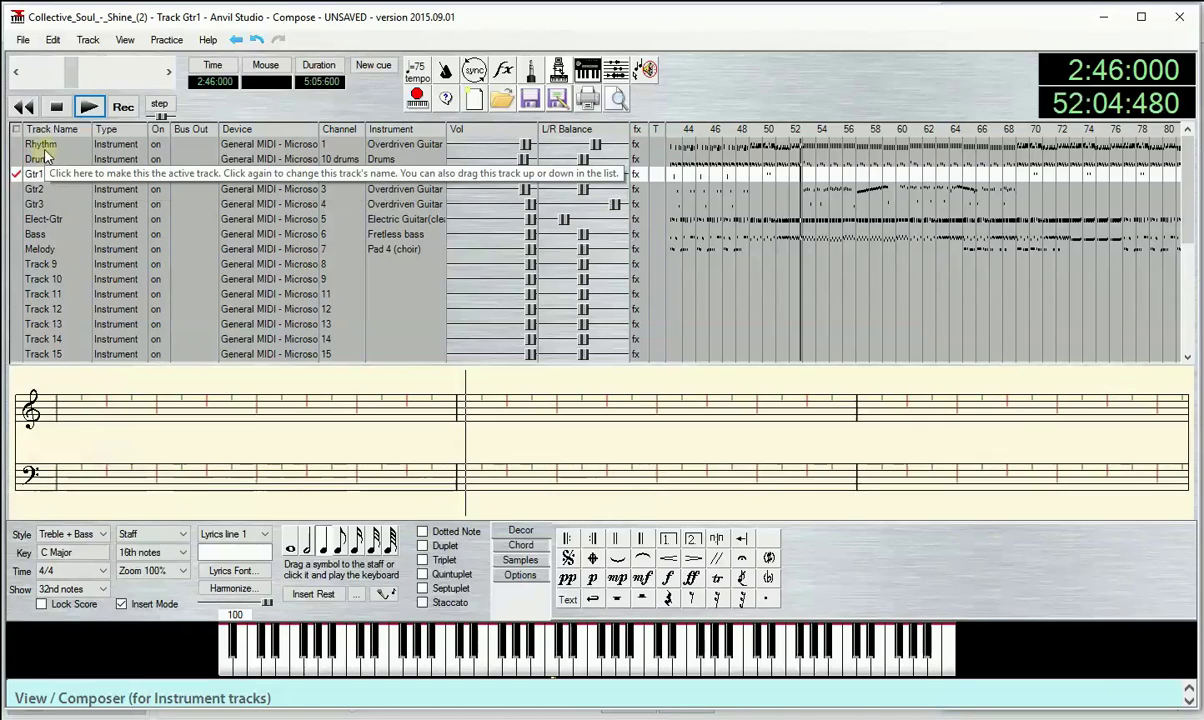
{"action": "left_click", "coordinate": [33, 146]}
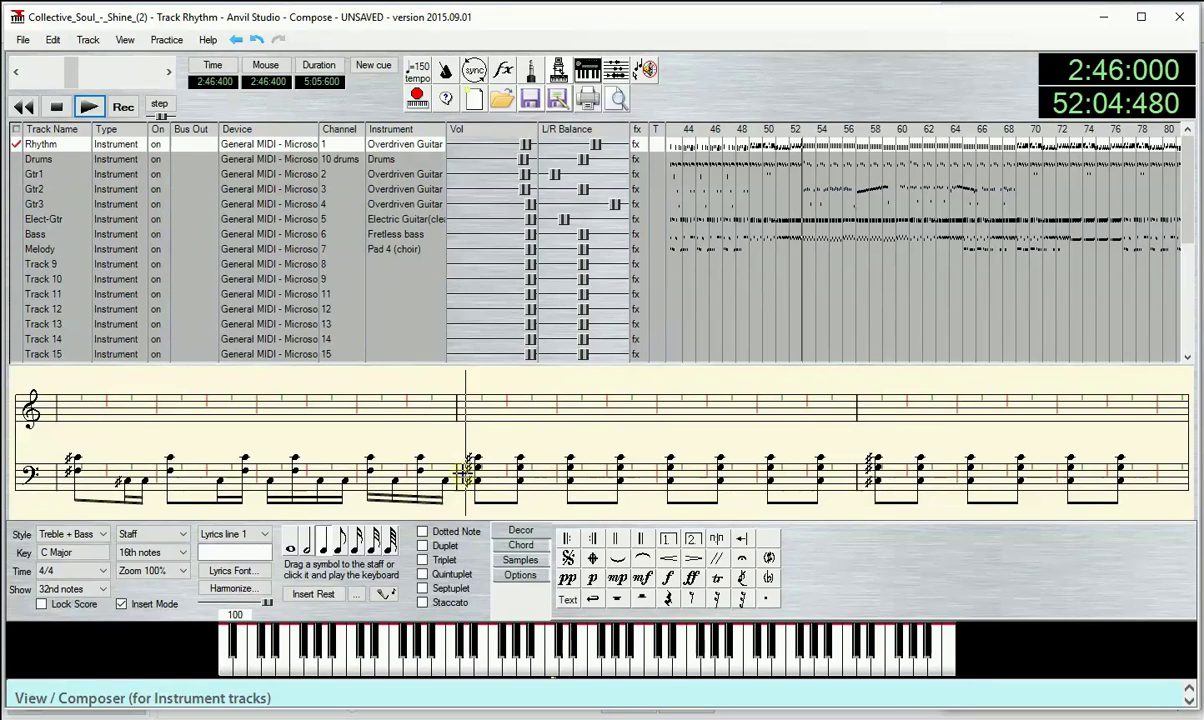
{"action": "left_click", "coordinate": [481, 440]}
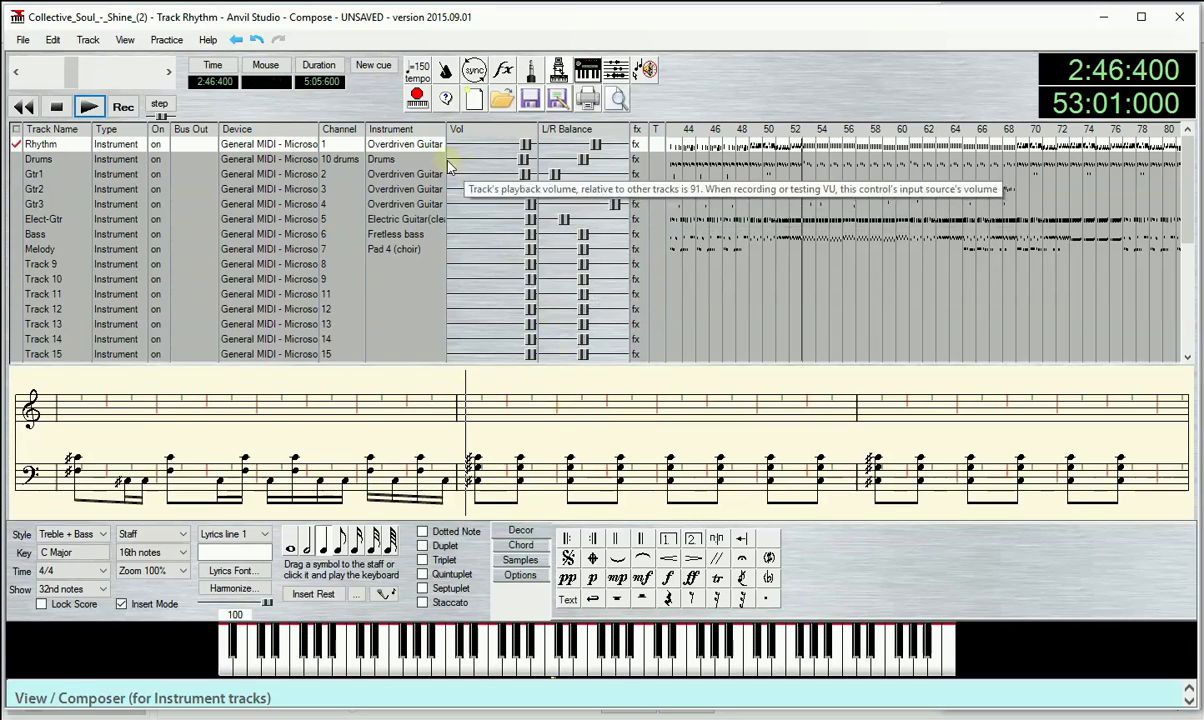
- Select the Melody track from bar 53 up to the start of bar 65 and copy the selection
{"action": "left_click", "coordinate": [40, 250]}
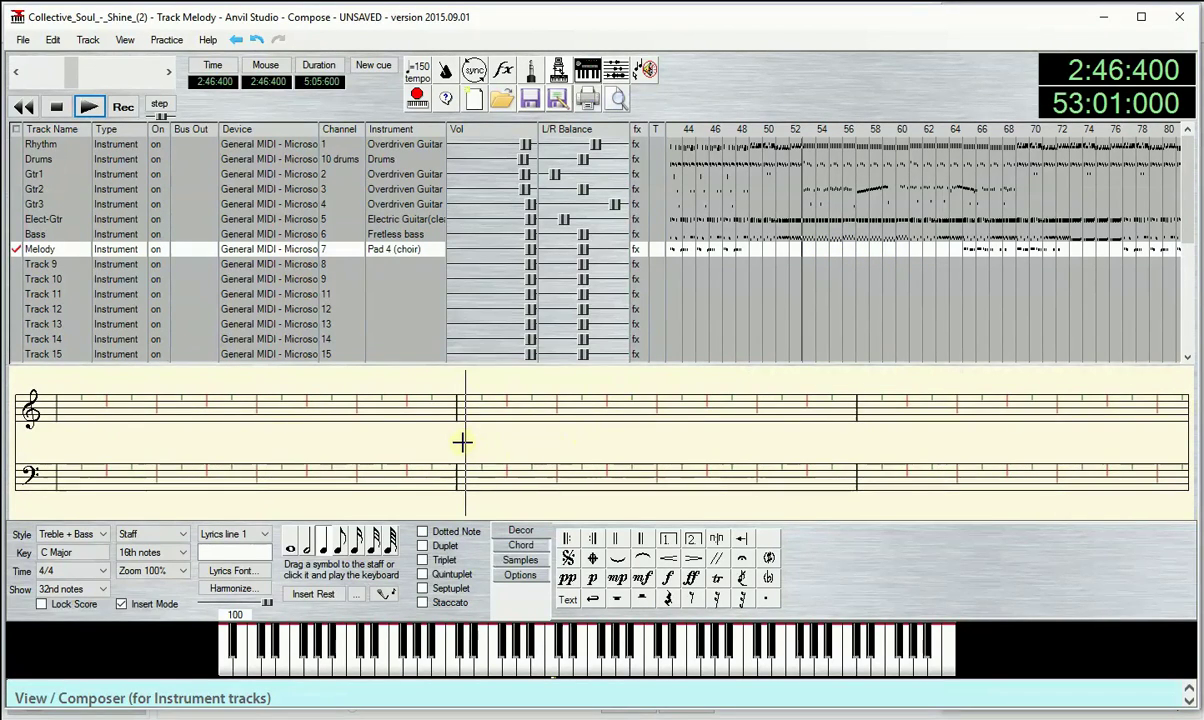
{"action": "left_click_drag", "start_coordinate": [466, 444], "coordinate": [1046, 446]}
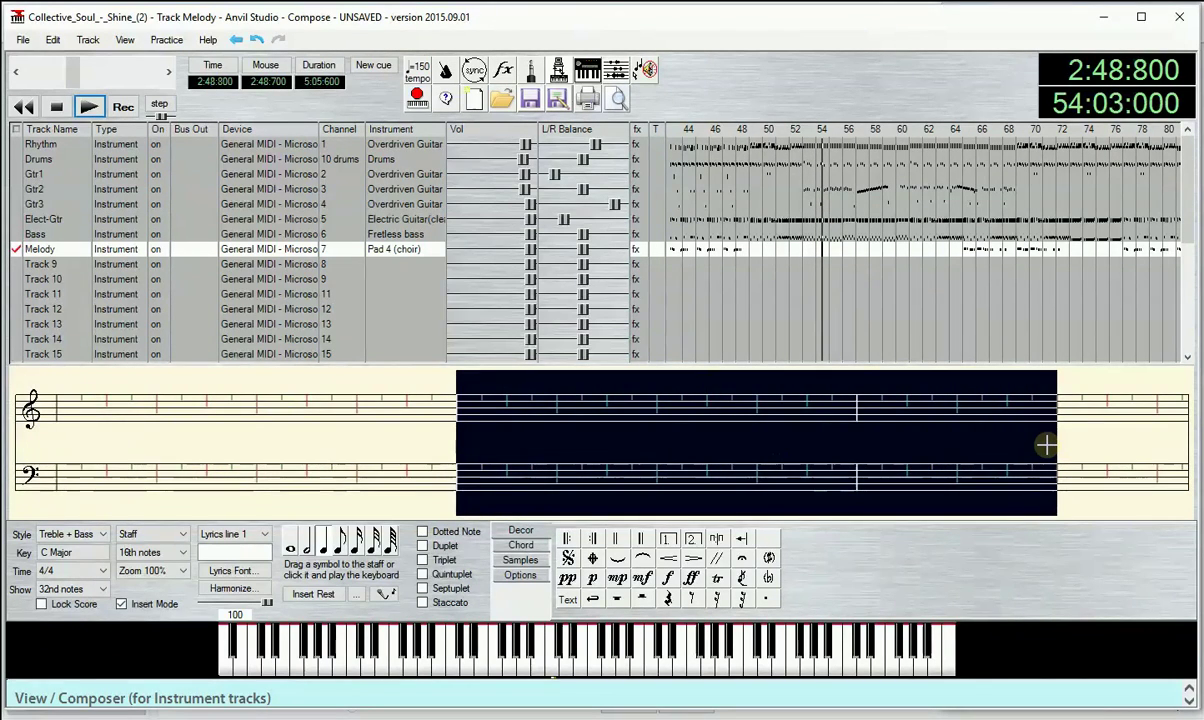
{"action": "left_click_drag", "start_coordinate": [1060, 447], "coordinate": [845, 424]}
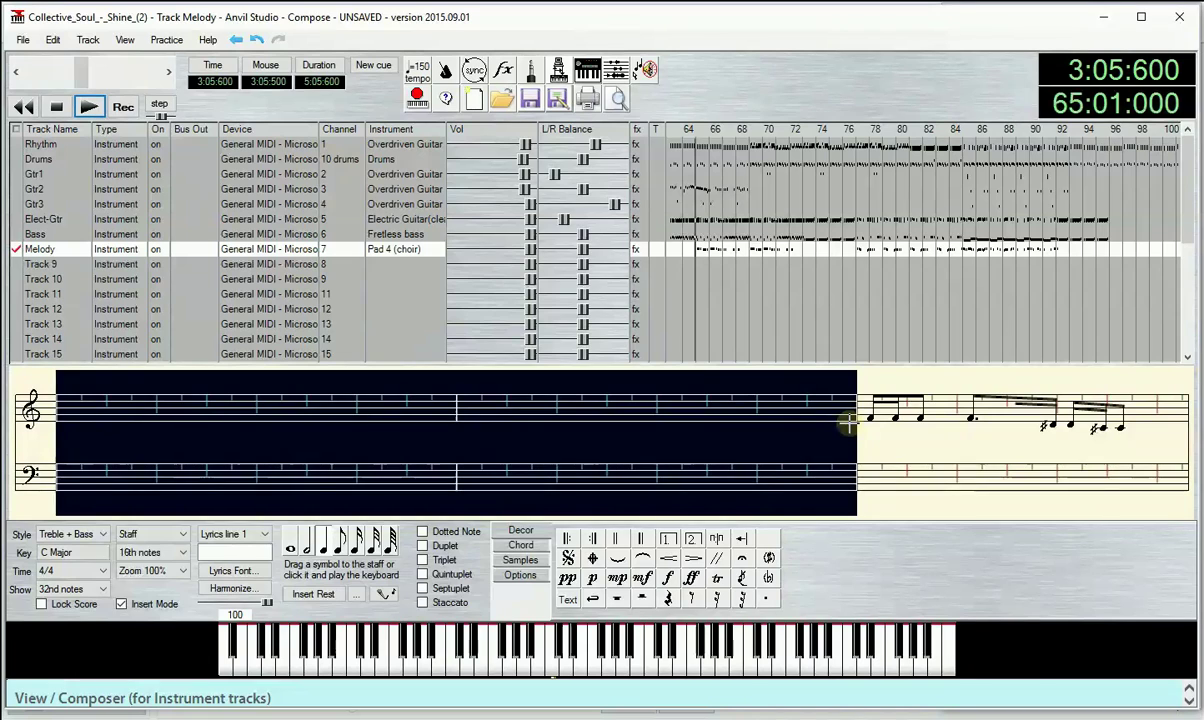
{"action": "left_click", "coordinate": [52, 40]}
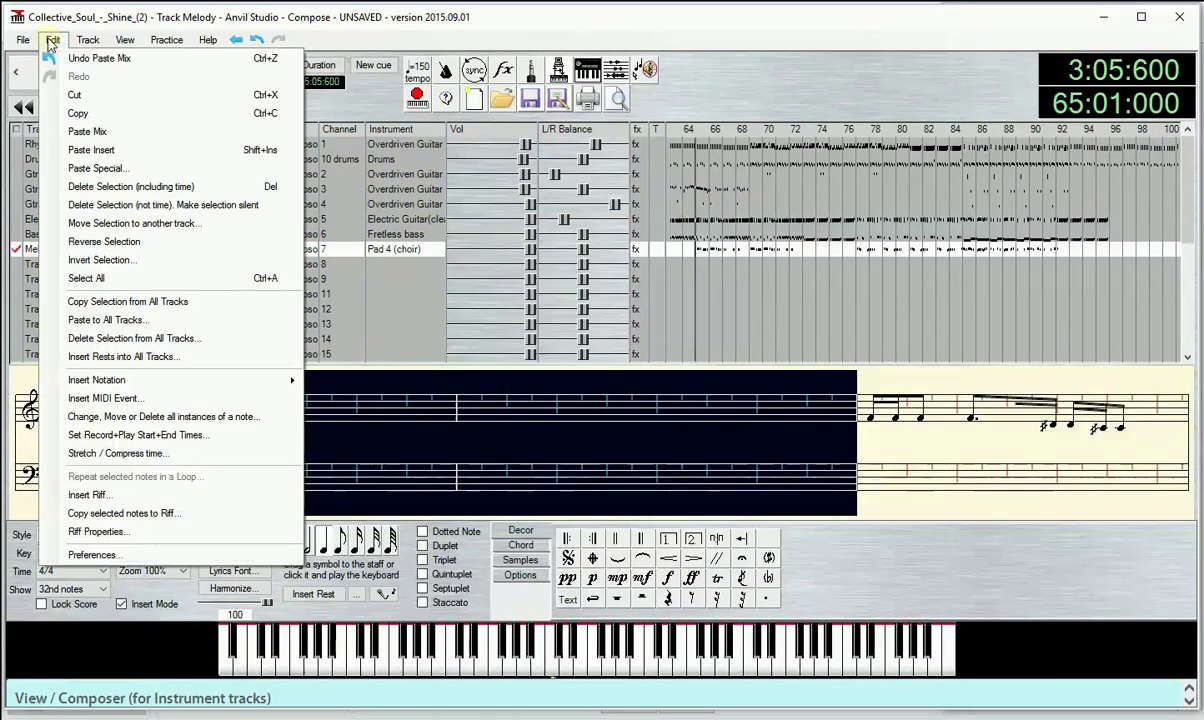
{"action": "left_click", "coordinate": [74, 113]}
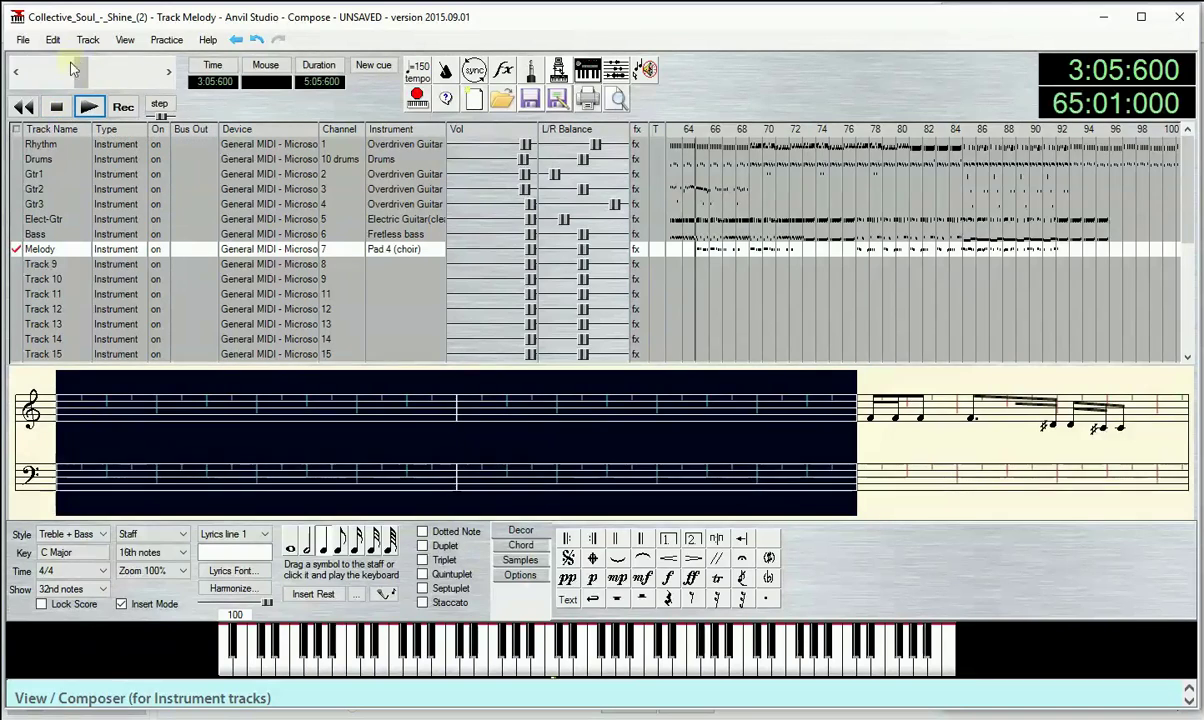
- Insert the copied selection into the Melody track at the start of bar 53, using the Rhythm track's notes to locate the bar
{"action": "left_click_drag", "start_coordinate": [82, 90], "coordinate": [71, 82]}
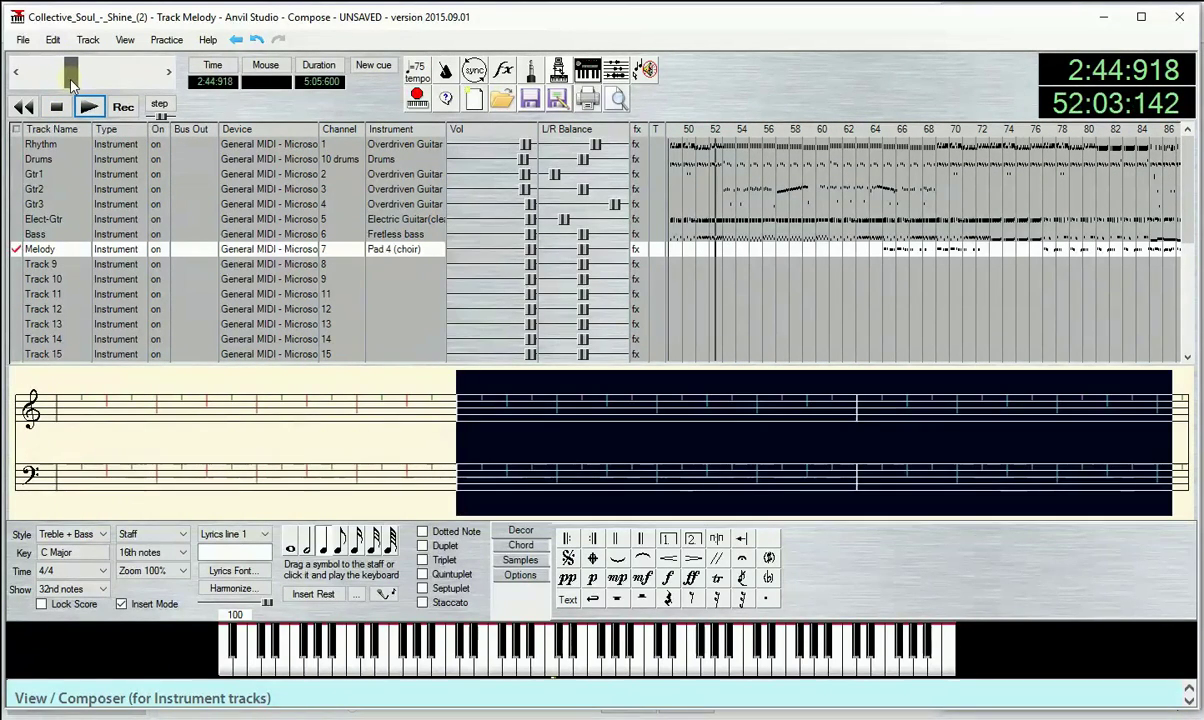
{"action": "left_click", "coordinate": [721, 152]}
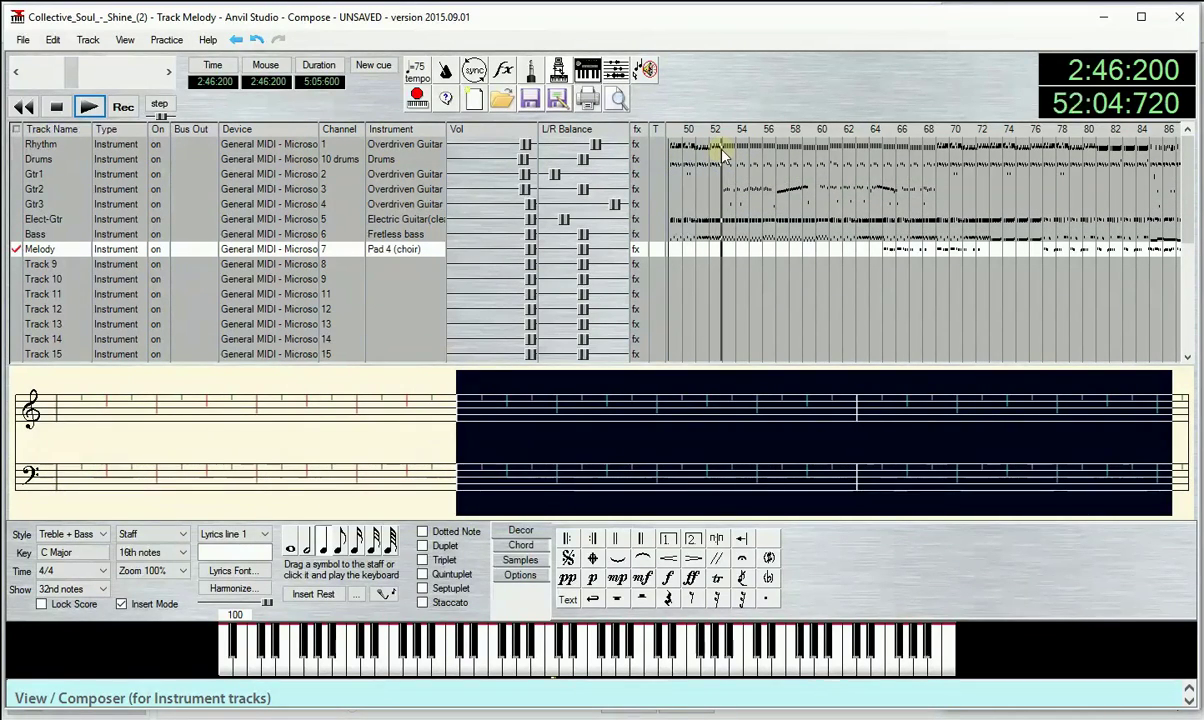
{"action": "left_click", "coordinate": [33, 145]}
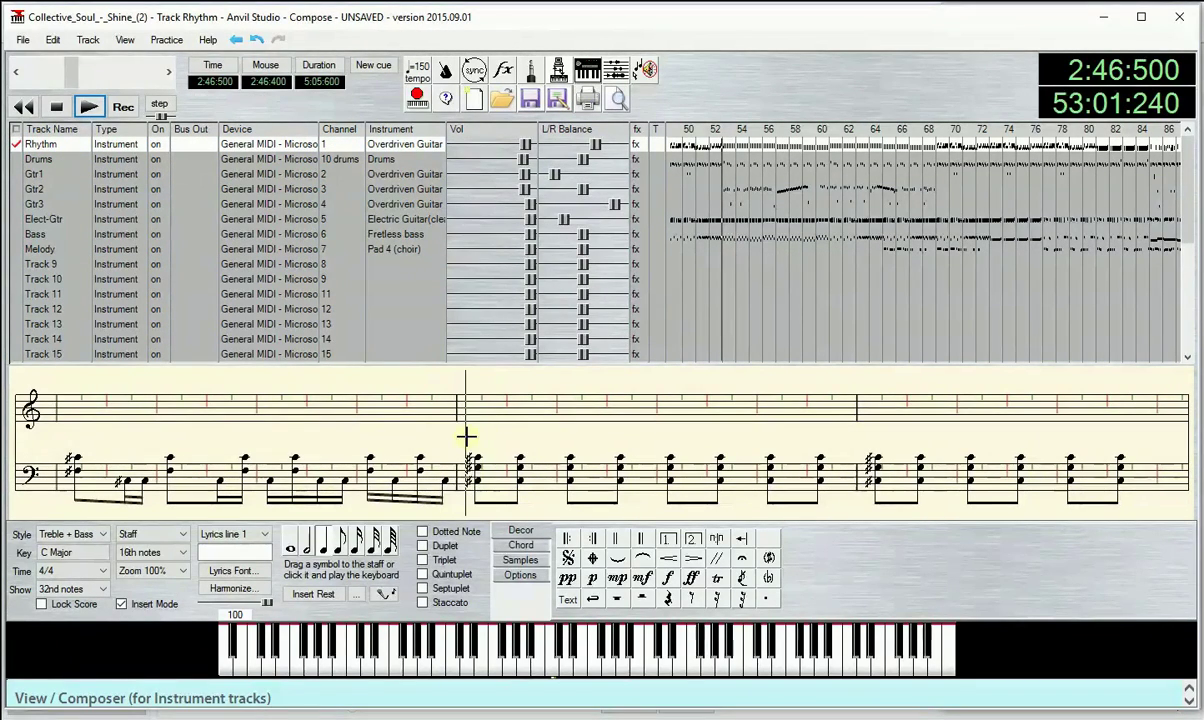
{"action": "left_click", "coordinate": [466, 432]}
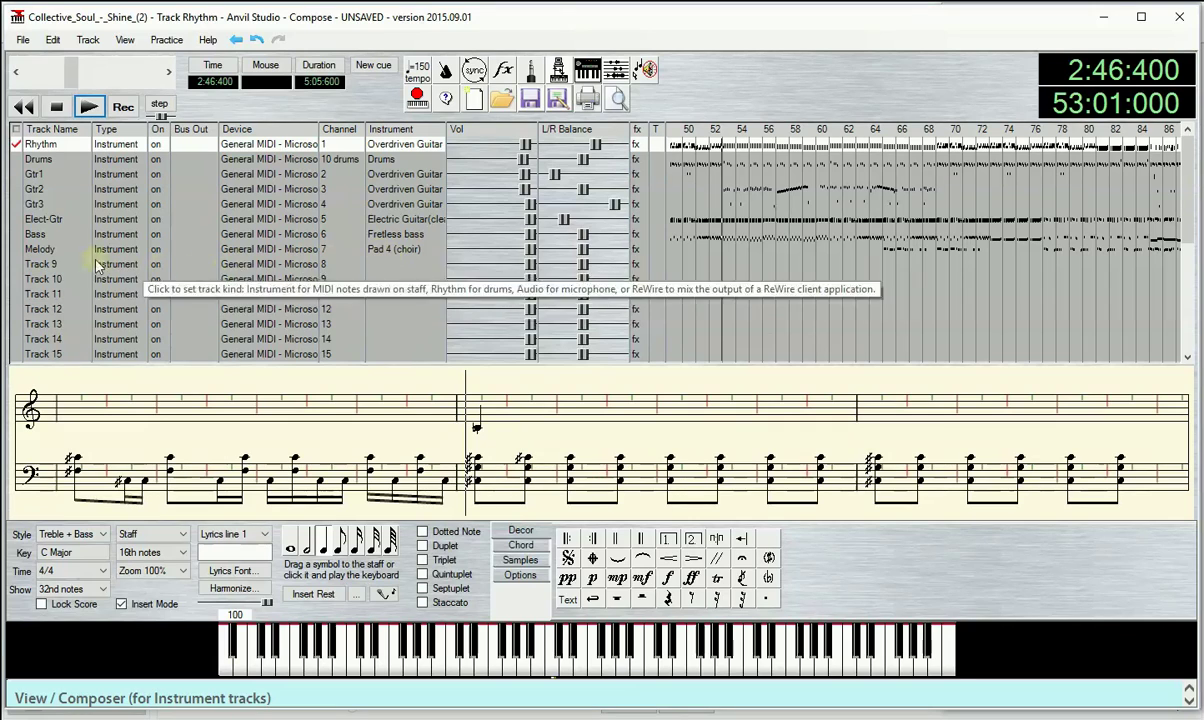
{"action": "left_click", "coordinate": [32, 249]}
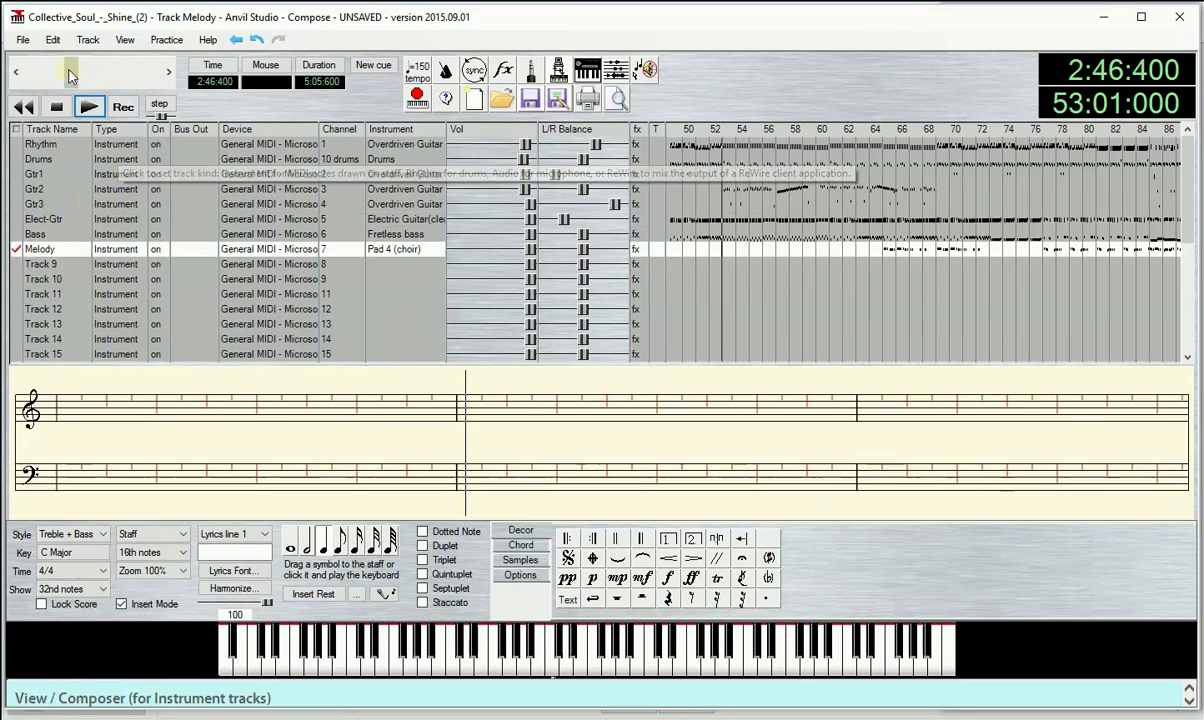
{"action": "left_click", "coordinate": [52, 40]}
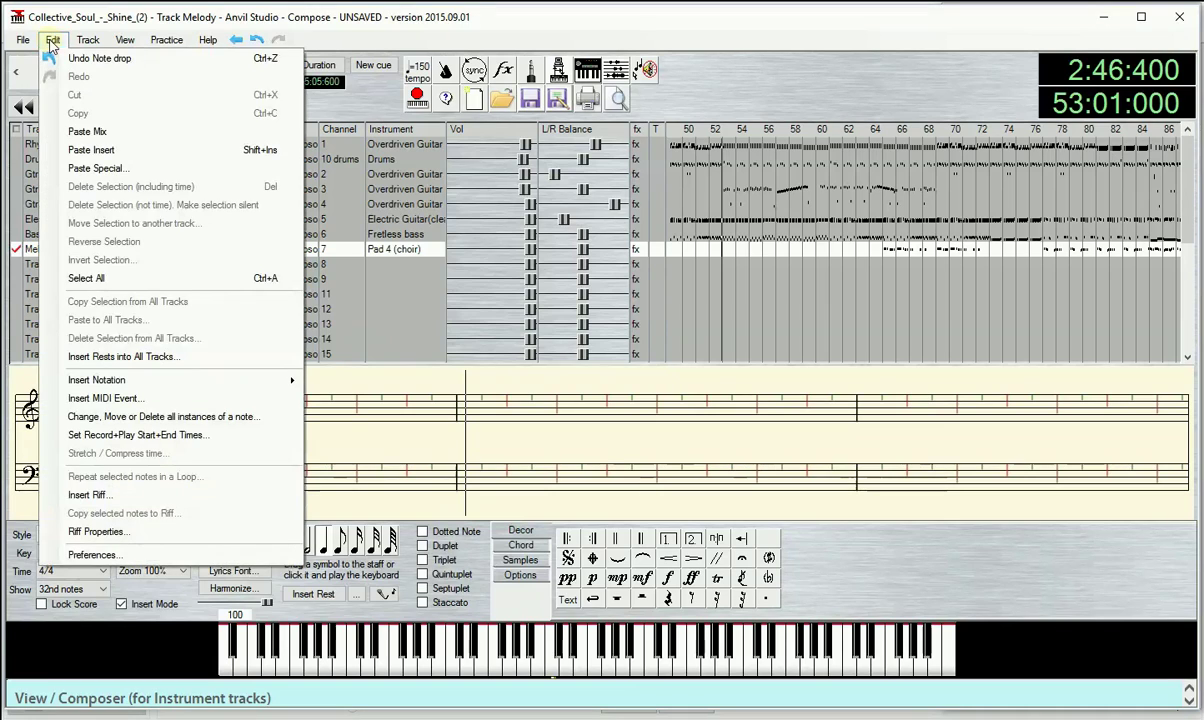
{"action": "left_click", "coordinate": [75, 150]}
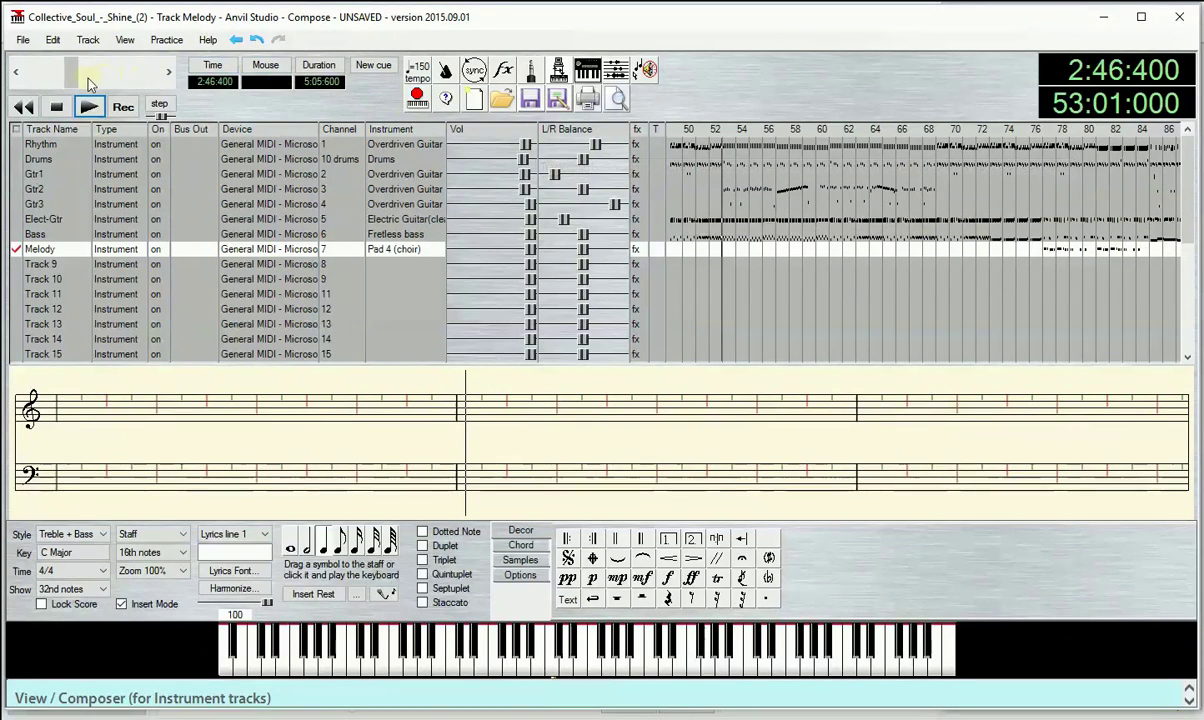
- Check the Melody track's earlier bars, and undo the insertion at bar 53 along with the preceding edits to the track
{"action": "left_click_drag", "start_coordinate": [72, 80], "coordinate": [53, 100]}
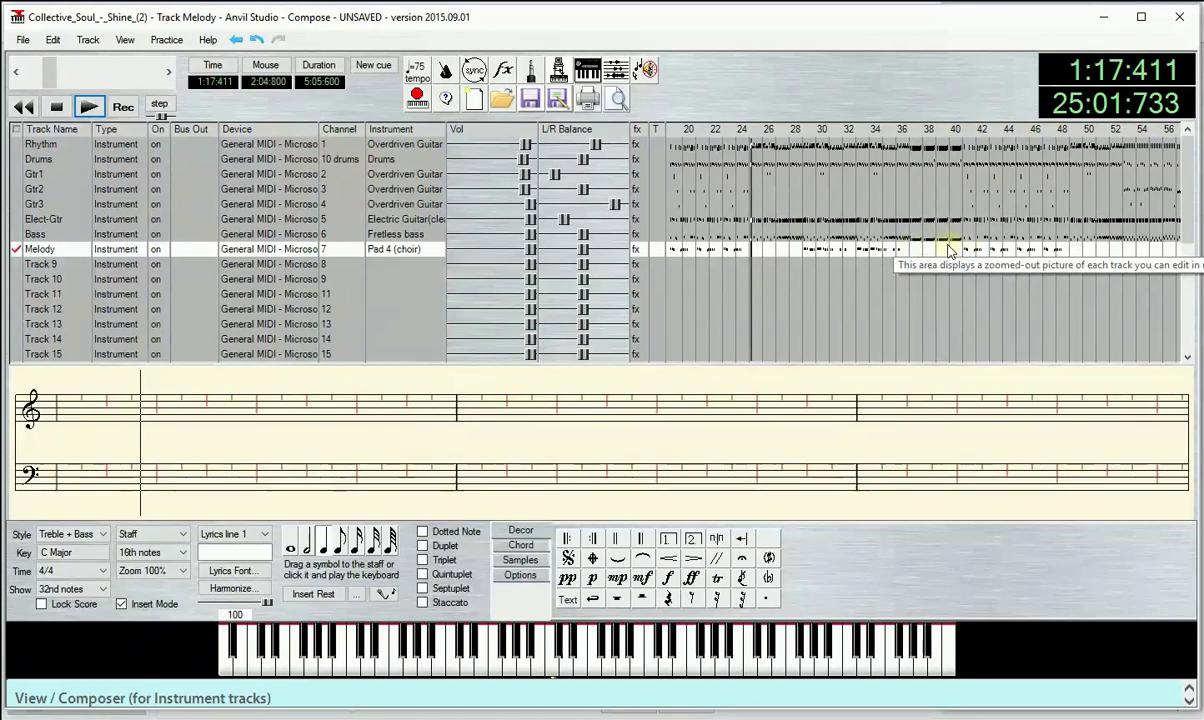
{"action": "left_click", "coordinate": [257, 40]}
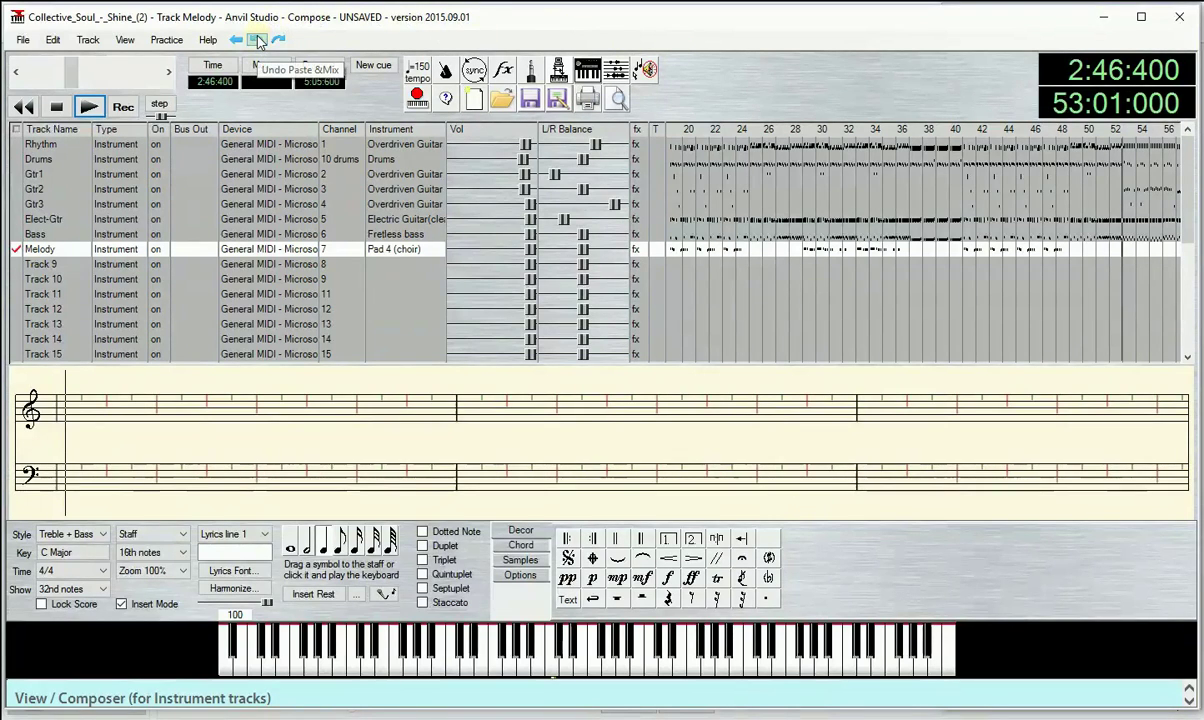
{"action": "left_click", "coordinate": [257, 40]}
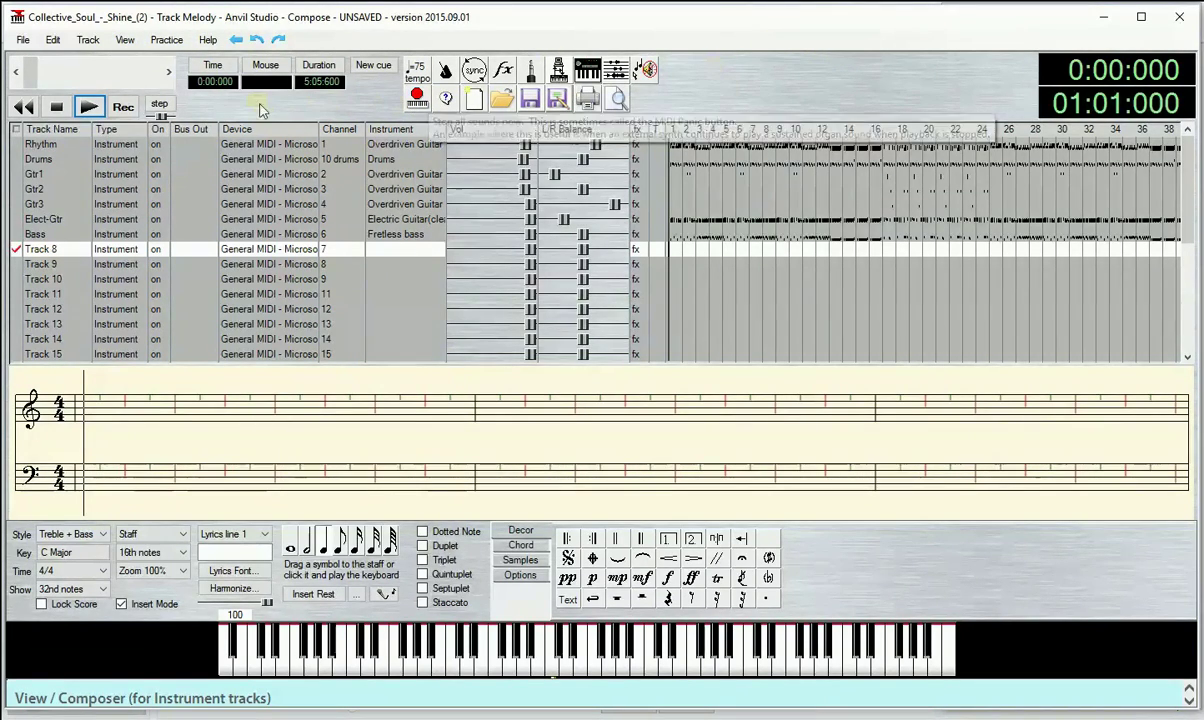
- Redo the undone edits to restore the Melody track's pasted notes, name and choir pad instrument, and check the track from the start through bar 48
{"action": "mouse_move", "coordinate": [31, 79]}
{"action": "left_mouse_down"}
{"action": "mouse_move", "coordinate": [45, 79]}
{"action": "mouse_move", "coordinate": [19, 70]}
{"action": "mouse_move", "coordinate": [132, 71]}
{"action": "mouse_move", "coordinate": [19, 70]}
{"action": "left_mouse_up"}
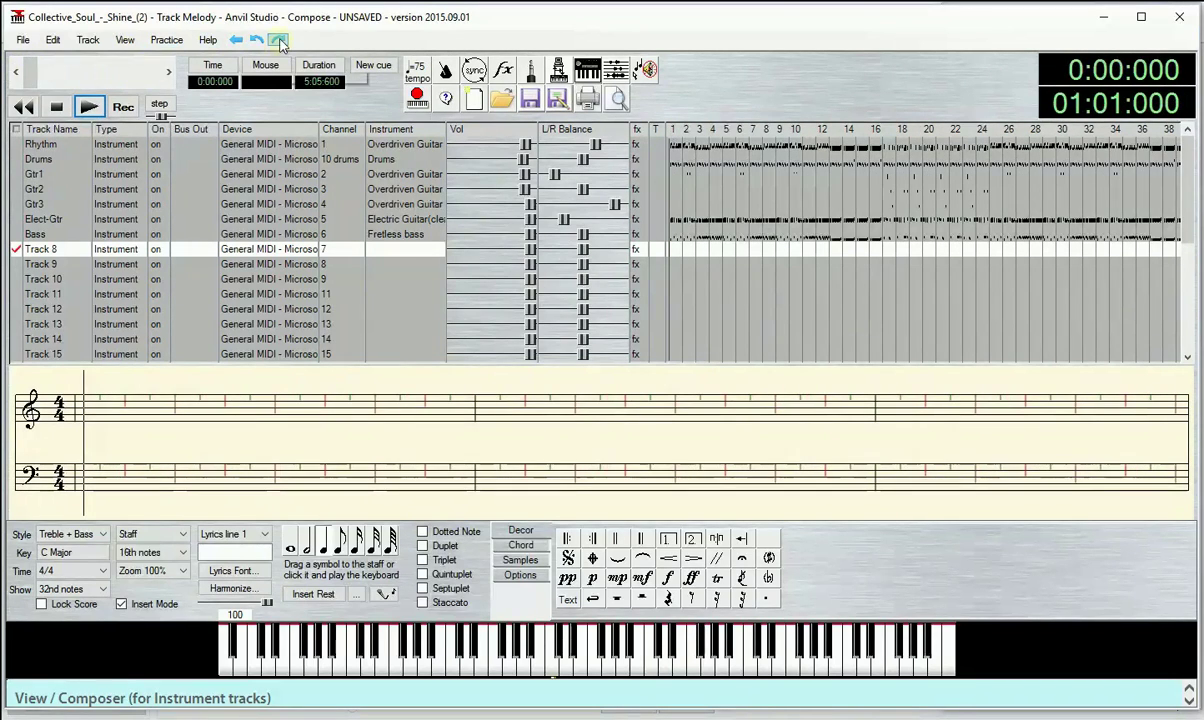
{"action": "left_click", "coordinate": [278, 40]}
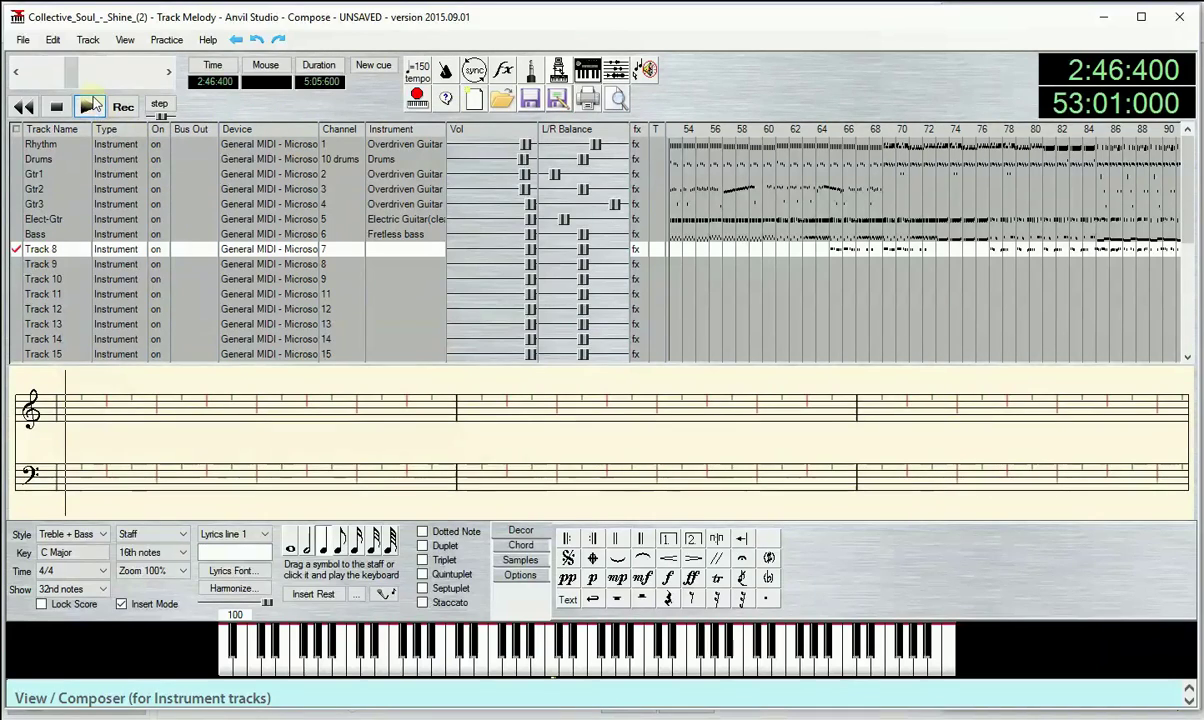
{"action": "left_click_drag", "start_coordinate": [71, 78], "coordinate": [14, 78]}
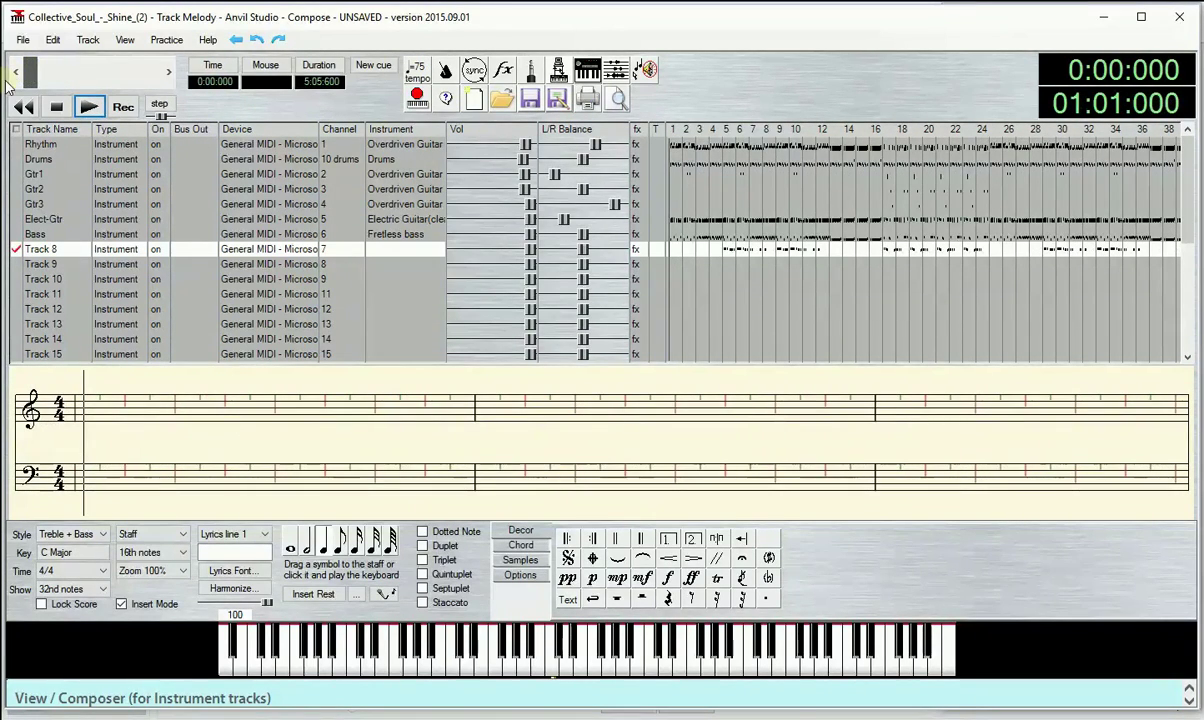
{"action": "left_click_drag", "start_coordinate": [17, 90], "coordinate": [60, 90]}
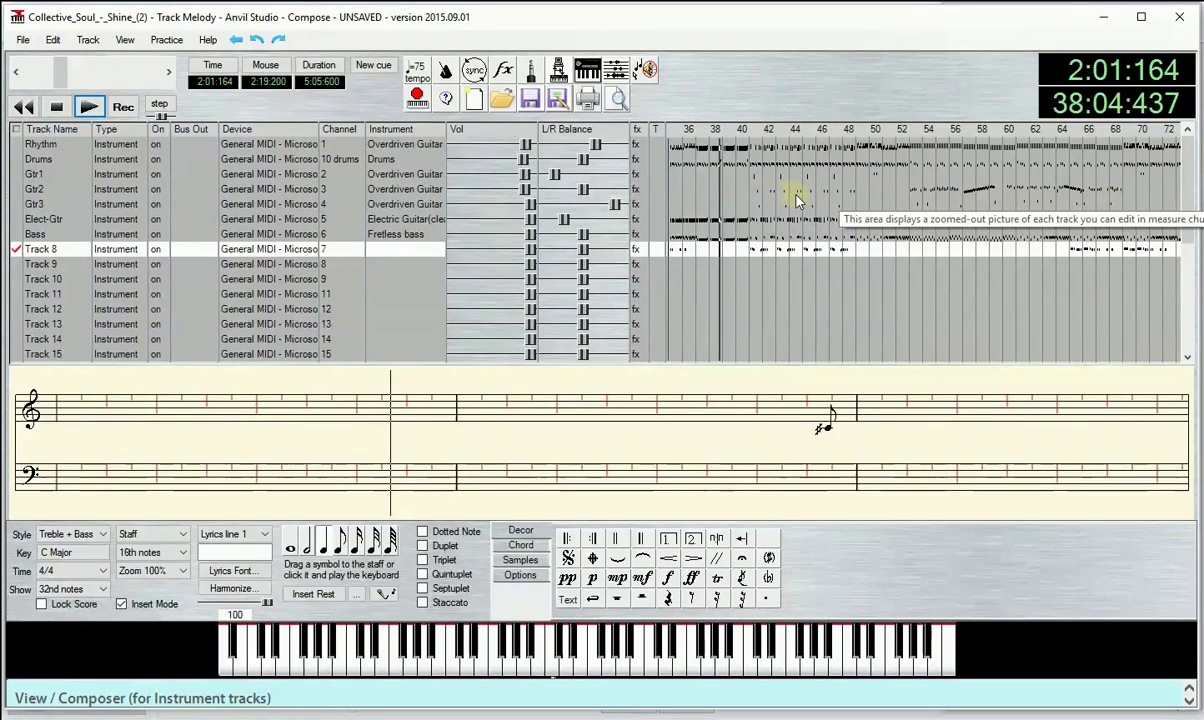
{"action": "left_click", "coordinate": [86, 108]}
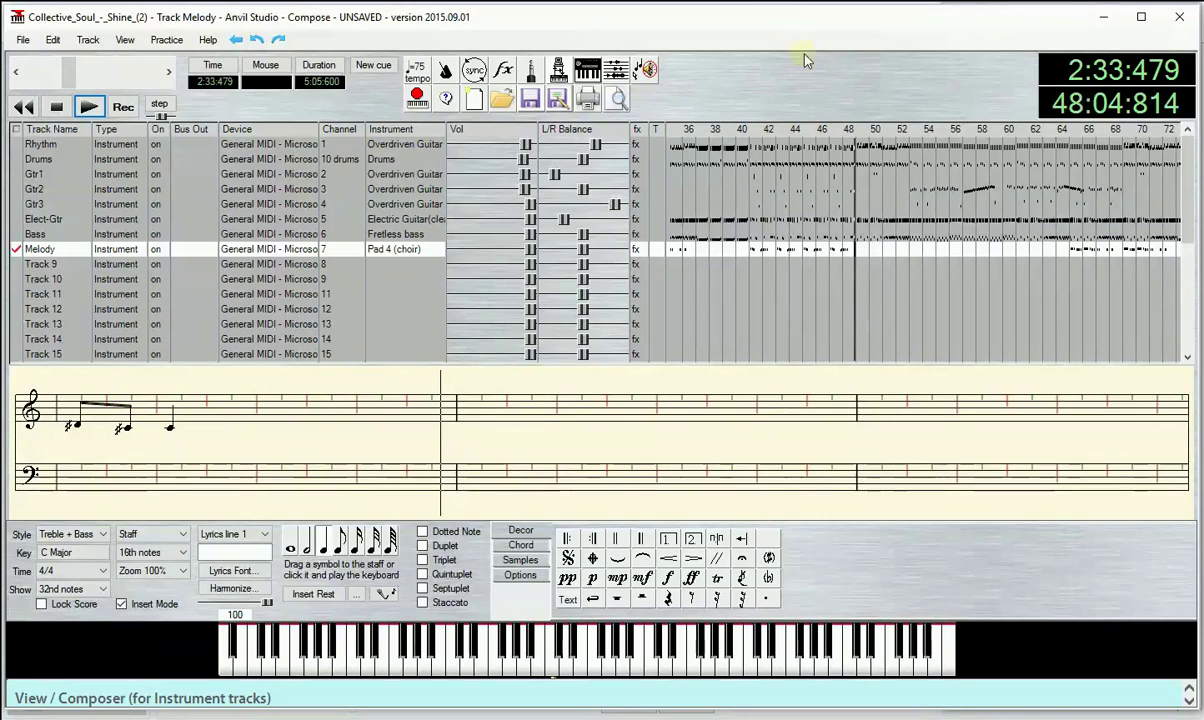
- Find where the chord pattern changes on the Rhythm track and place the song position there, at the start of bar 53
{"action": "left_click", "coordinate": [912, 150]}
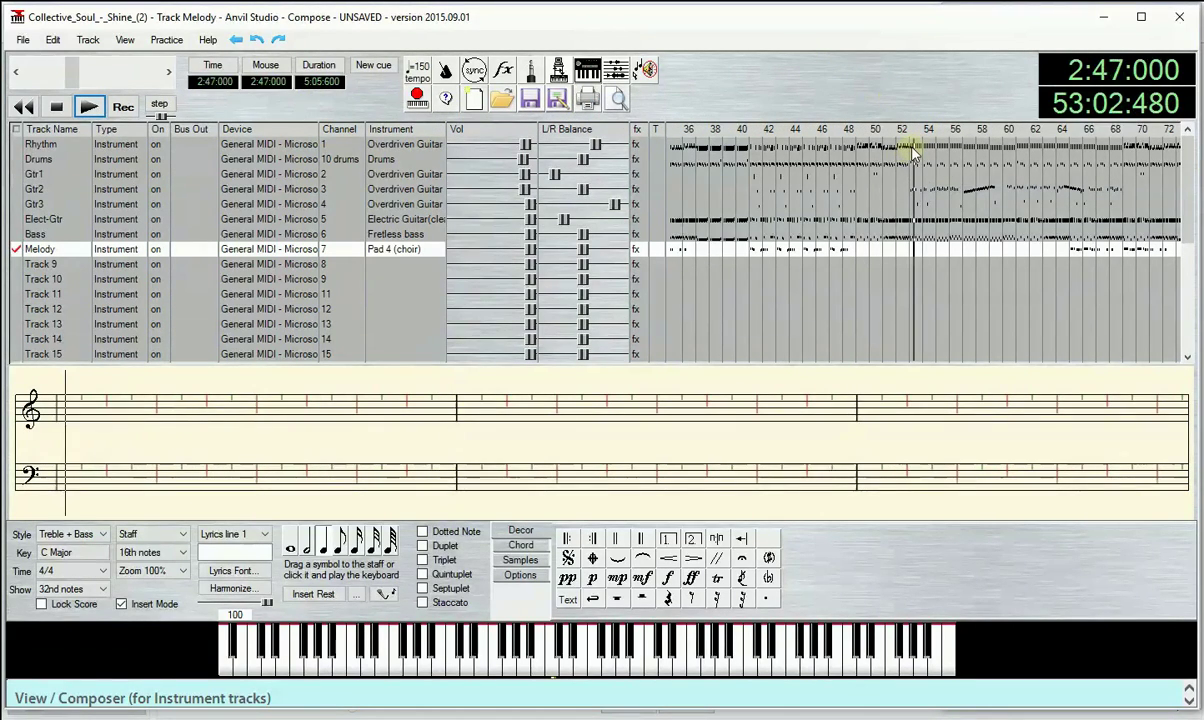
{"action": "left_click", "coordinate": [30, 145]}
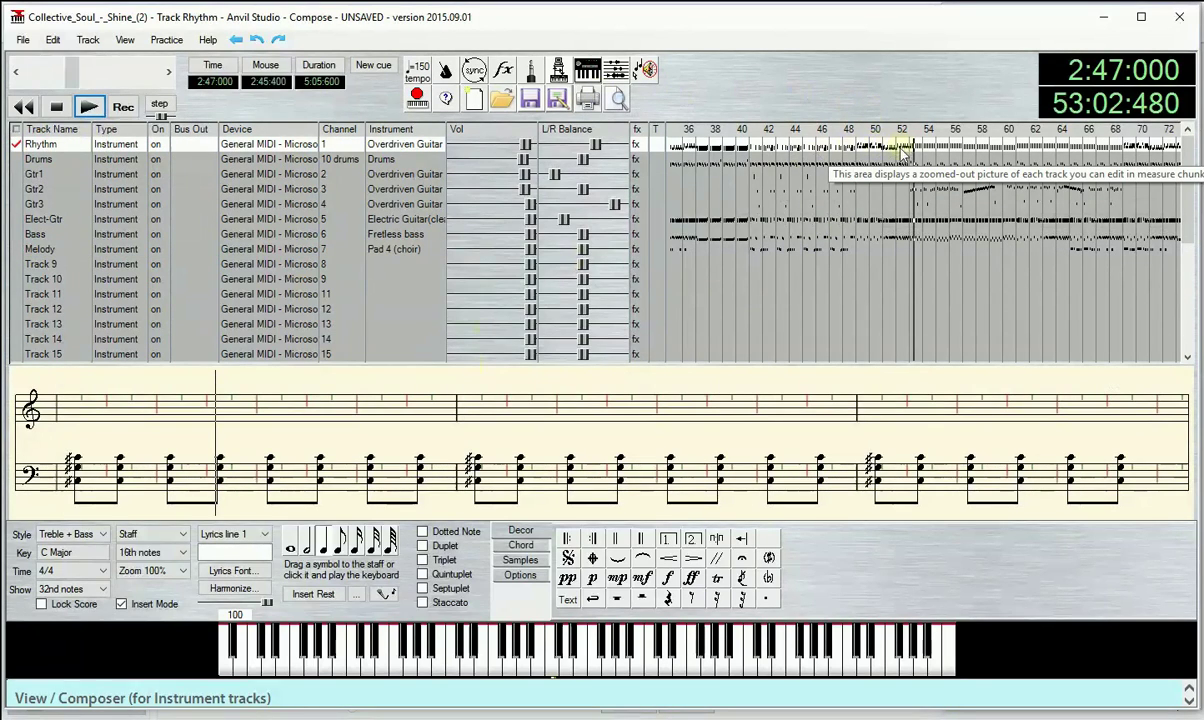
{"action": "left_click", "coordinate": [64, 429]}
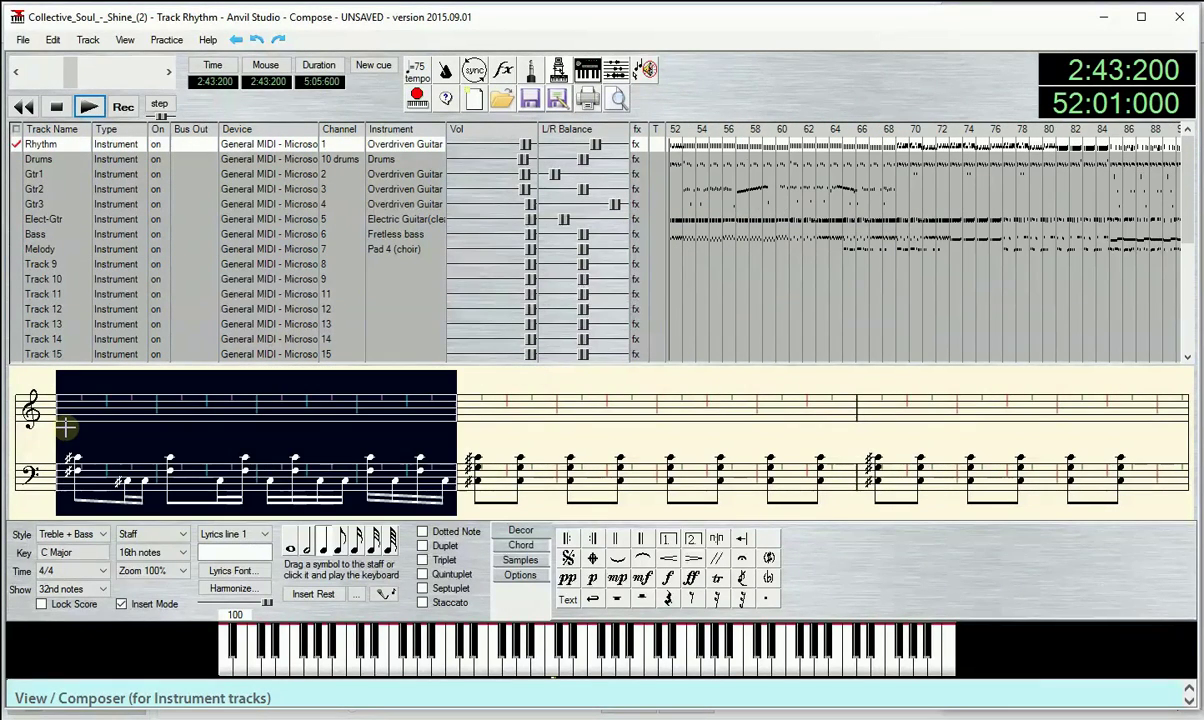
{"action": "key", "text": "space"}
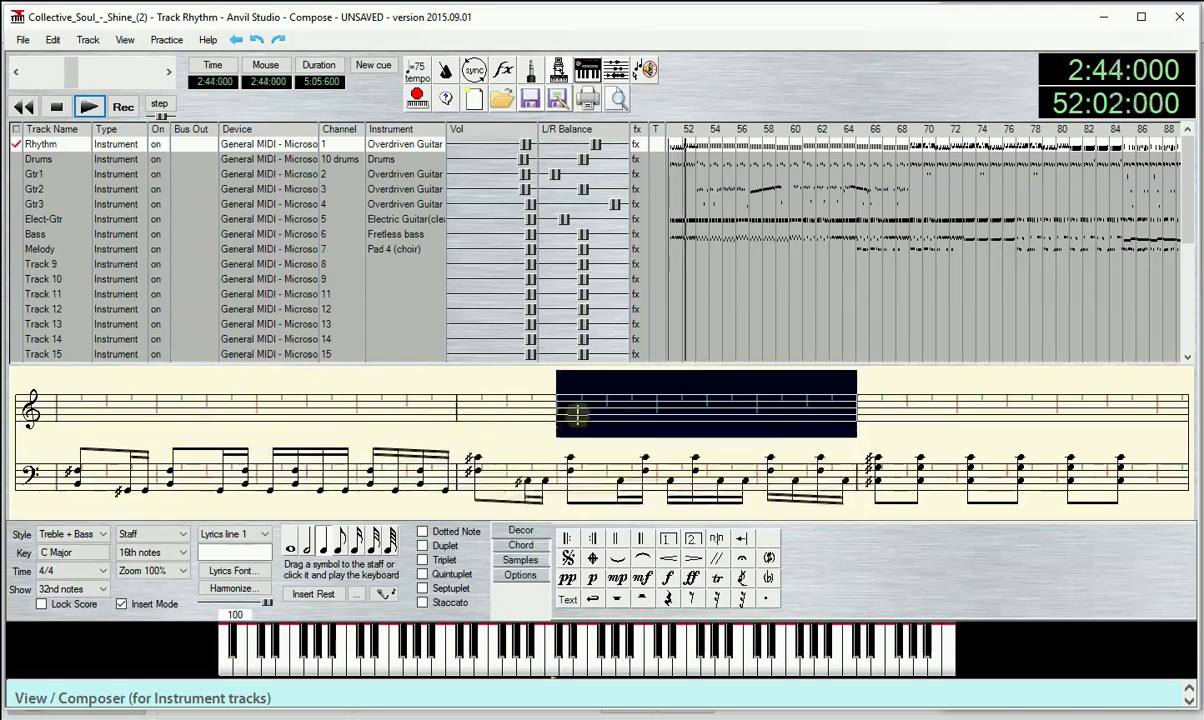
{"action": "key", "text": "space"}
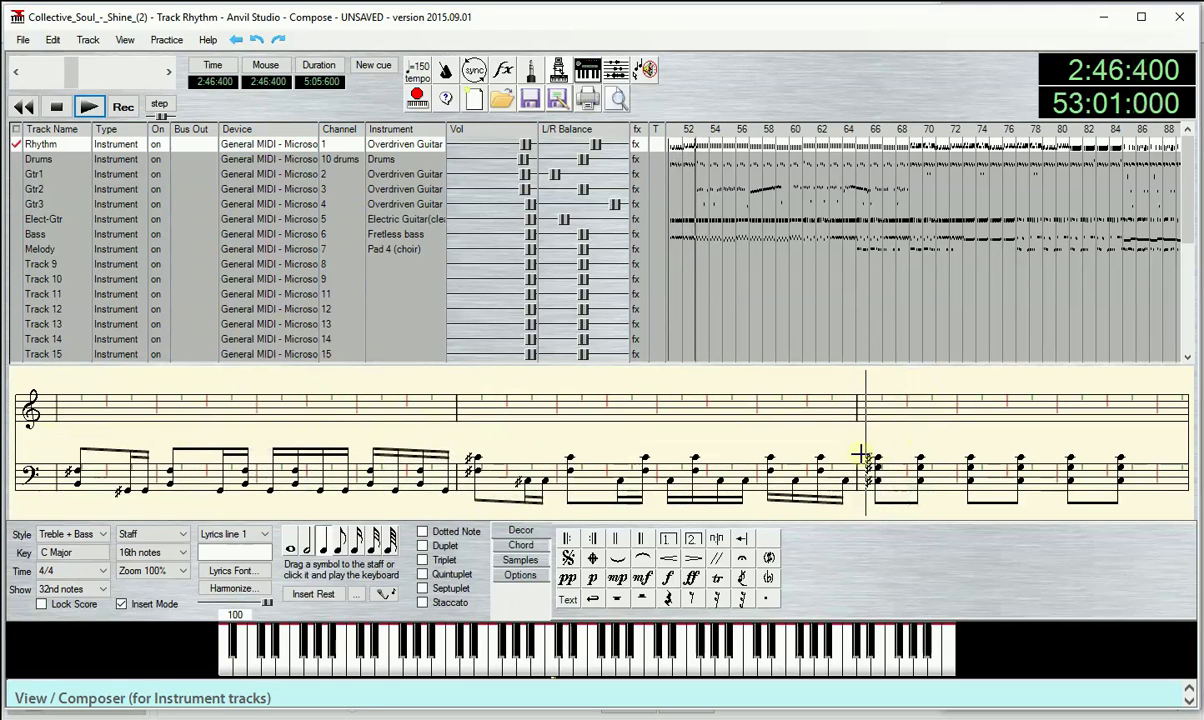